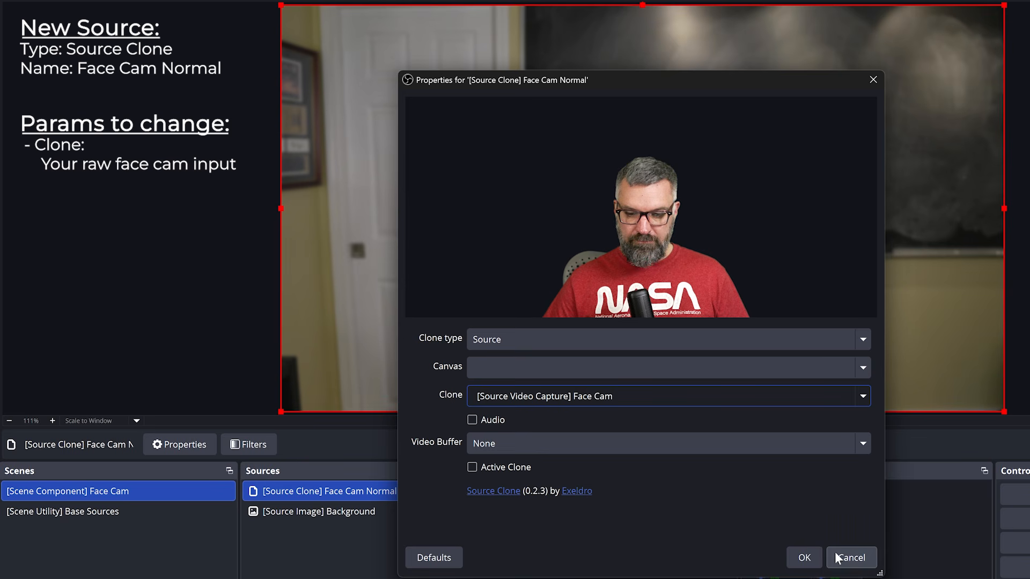
# Accept the Face Cam Normal clone's properties and add a new Source Clone named "[Source Clone] Face Cam Hologram"
pyautogui.click(797, 558)
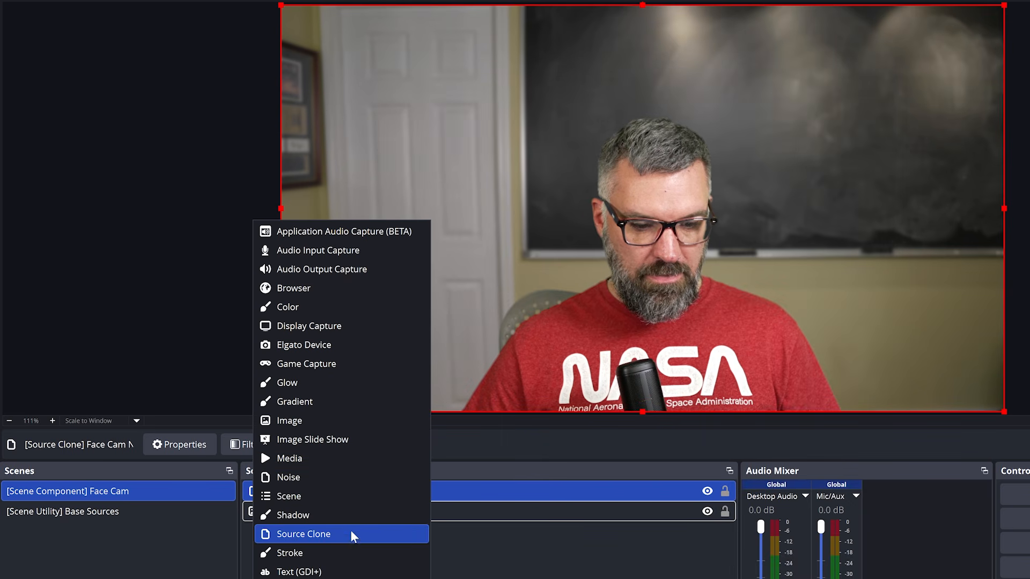
pyautogui.click(352, 536)
pyautogui.write('[Sourece')
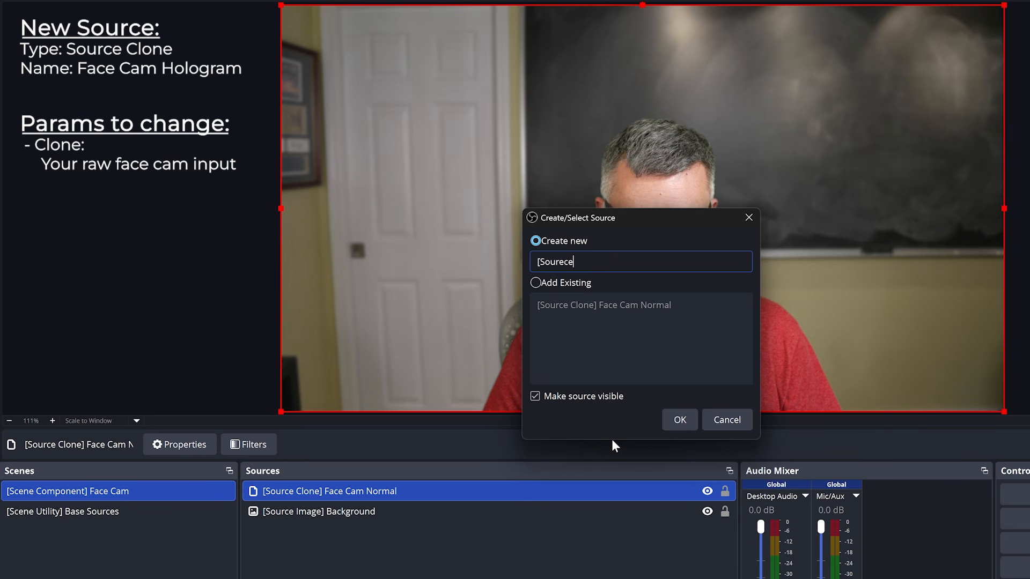
pyautogui.press('BackSpace')
pyautogui.press('BackSpace')
pyautogui.press('BackSpace')
pyautogui.write('ce Clone] Face Cam ')
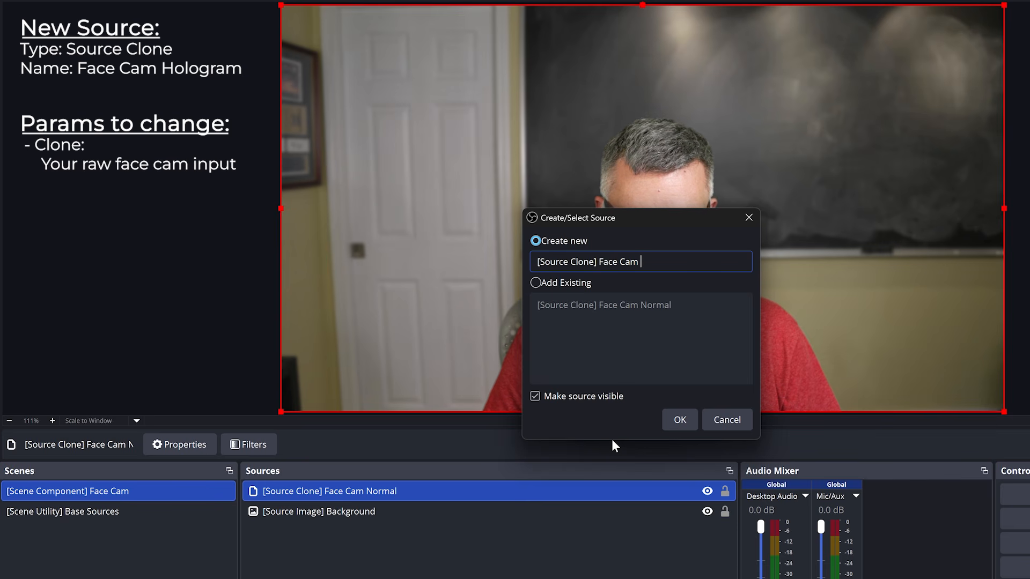
pyautogui.write('Hologram')
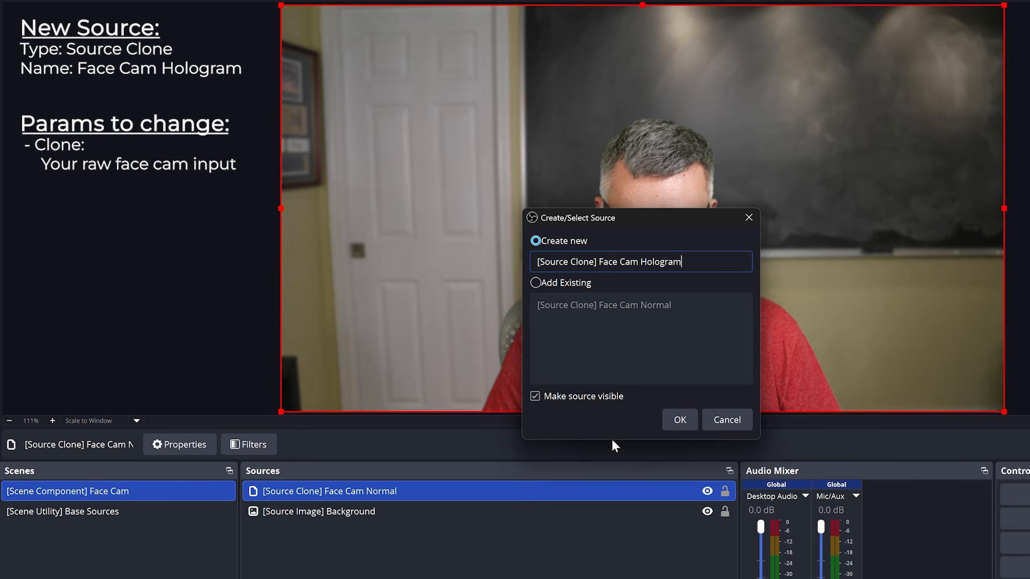
pyautogui.press('Return')
# Set the hologram clone to clone the raw face cam input and confirm its properties
pyautogui.click(848, 391)
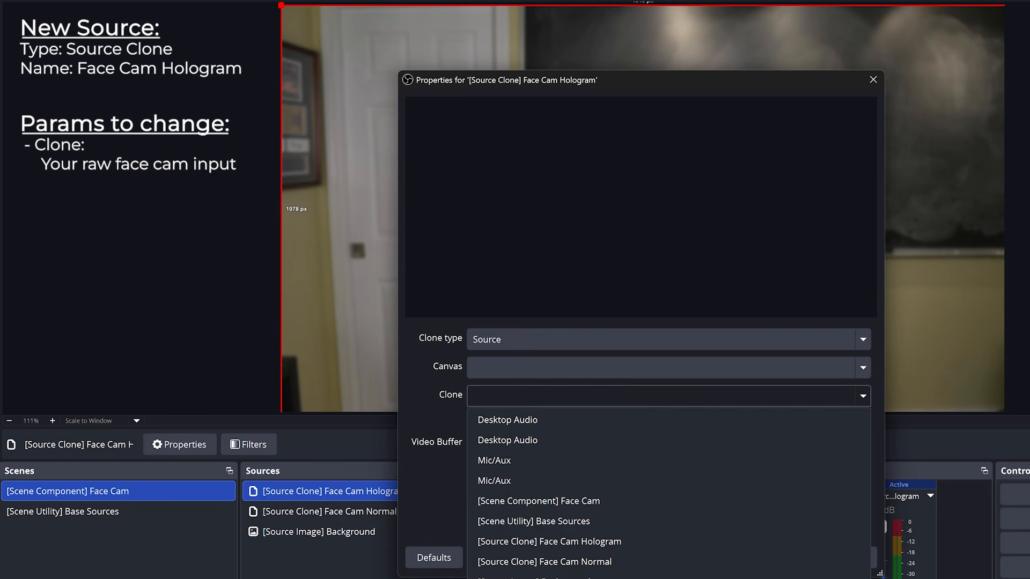
pyautogui.click(791, 578)
pyautogui.click(799, 551)
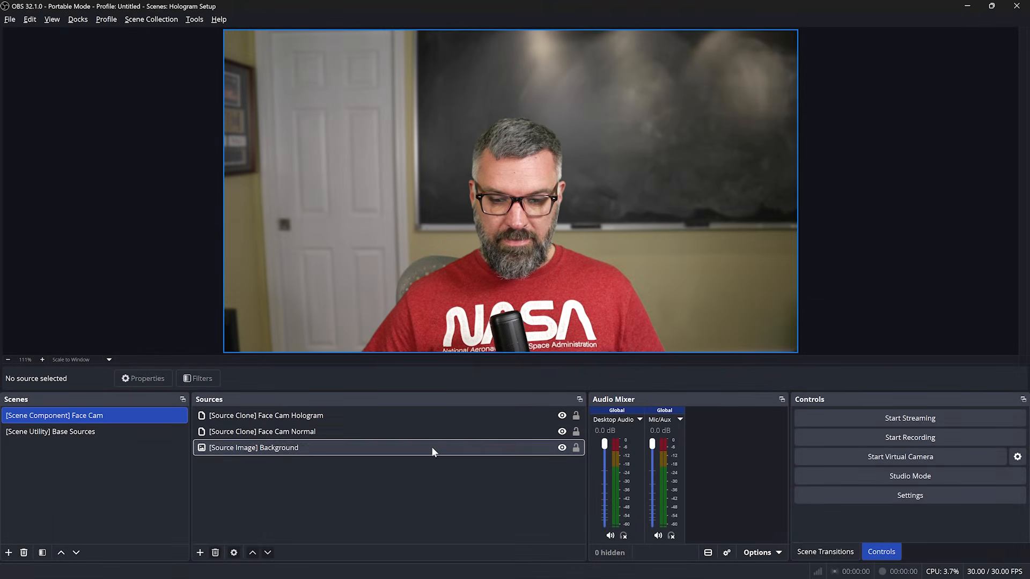
# Hide the Face Cam Normal clone and leave the Face Cam Hologram clone visible over the background
pyautogui.click(562, 415)
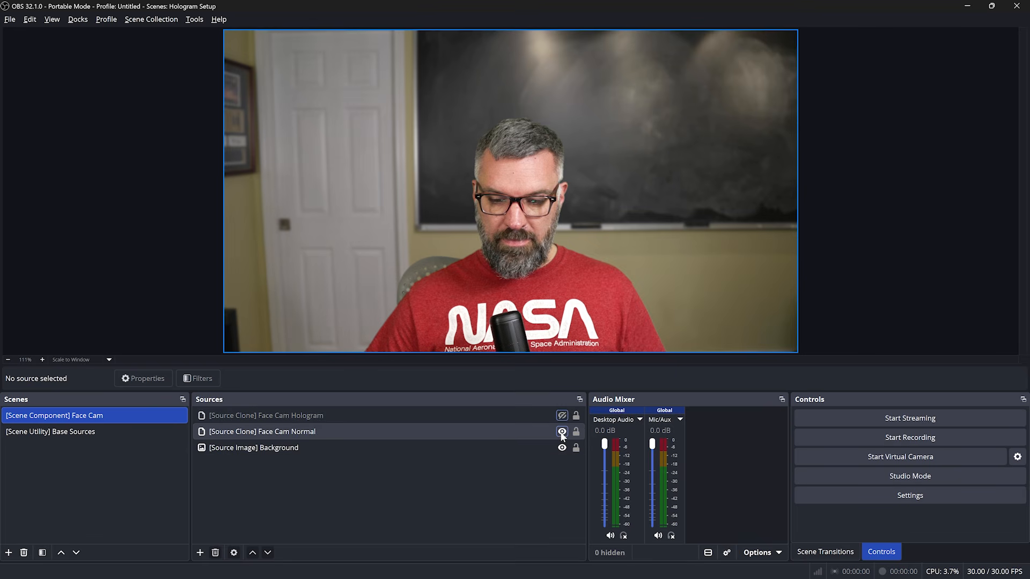
pyautogui.click(561, 432)
pyautogui.click(561, 416)
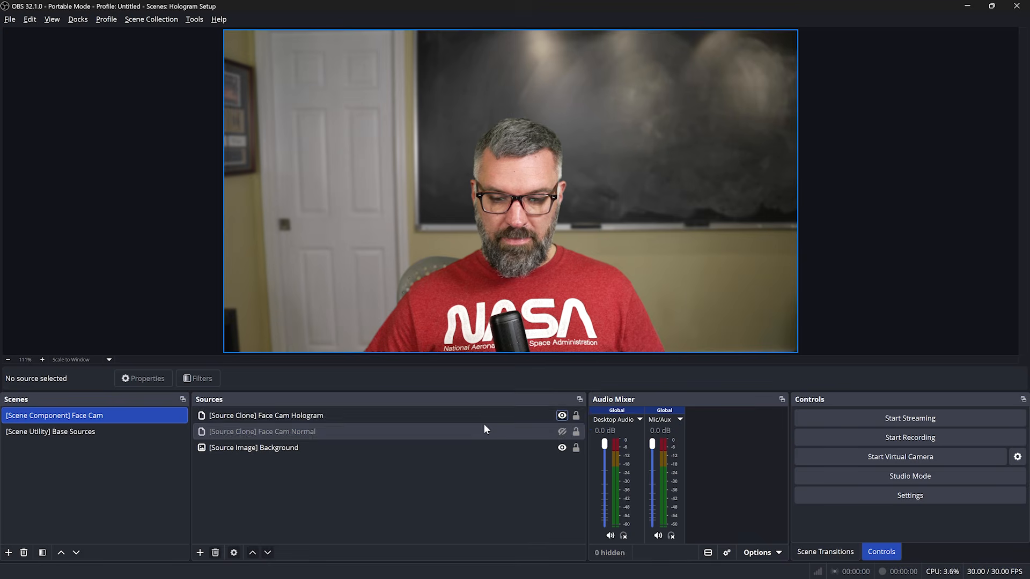
# Add a Retro Effects filter named "Bloom" to the Face Cam Hologram source's effect filters
pyautogui.click(484, 421)
pyautogui.click(199, 378)
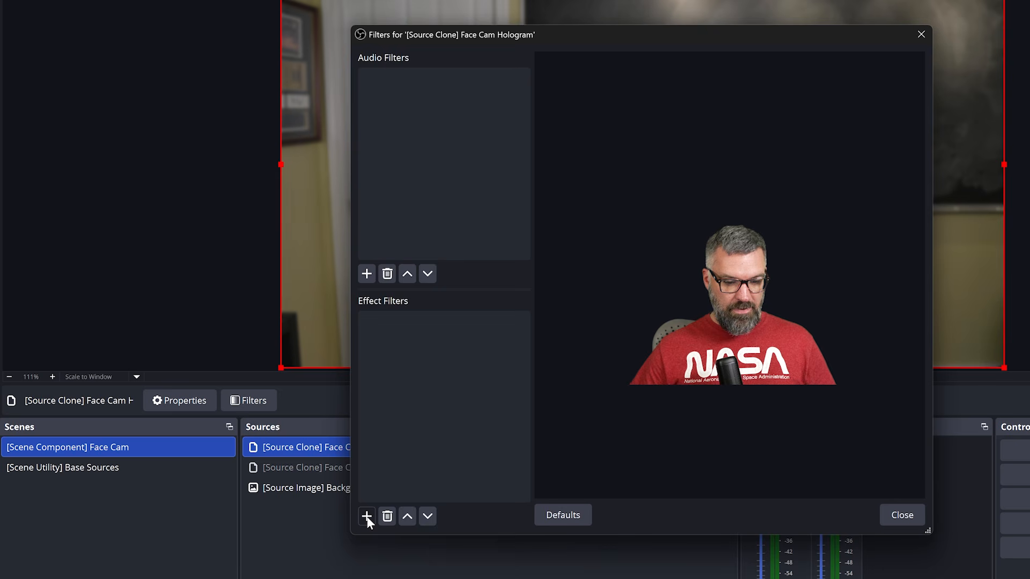
pyautogui.click(366, 516)
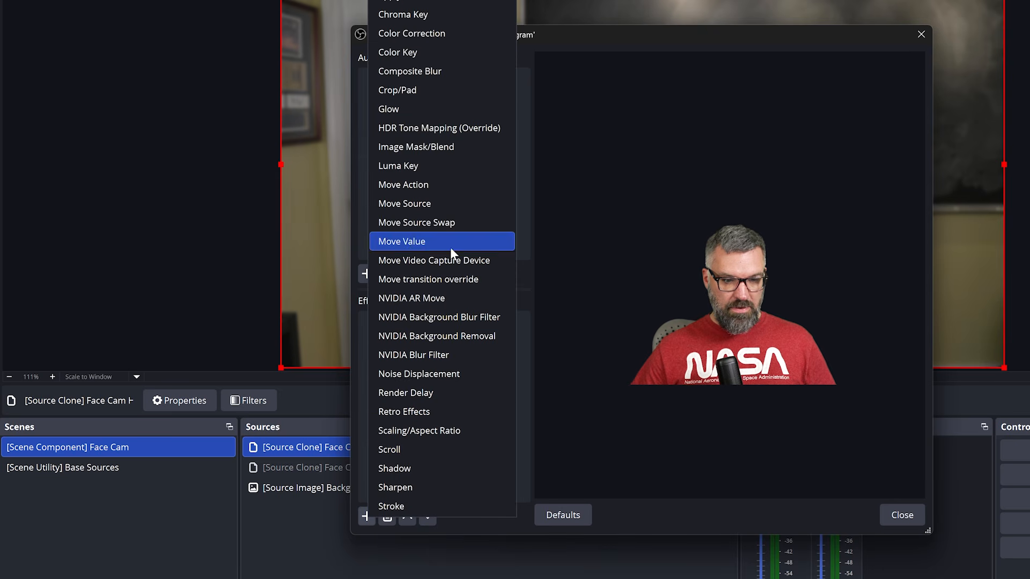
pyautogui.click(437, 418)
pyautogui.write('Bloom')
pyautogui.press('Return')
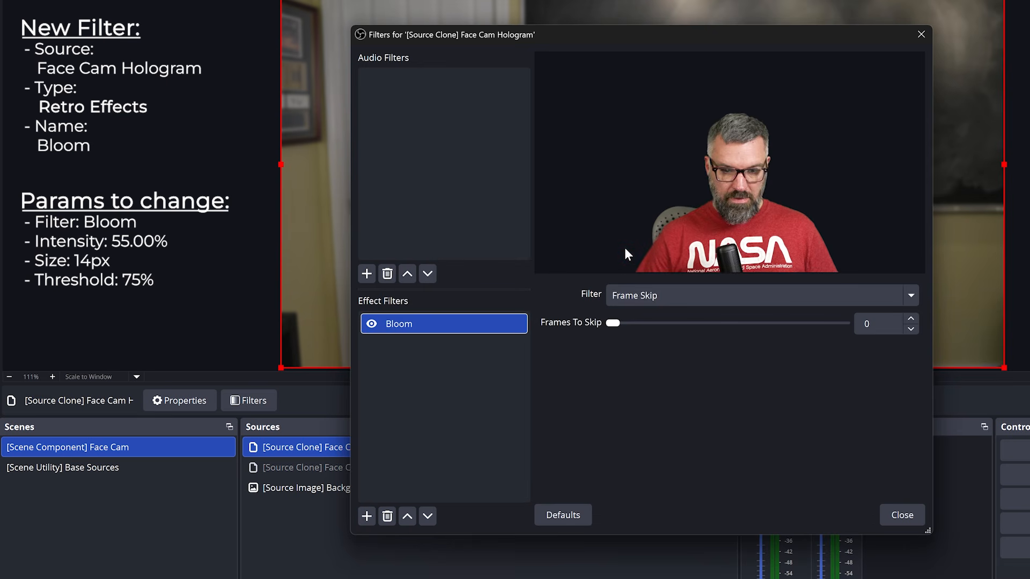
# Set the new filter's effect to Bloom with intensity 55%, size 14 px and threshold 75%
pyautogui.click(673, 294)
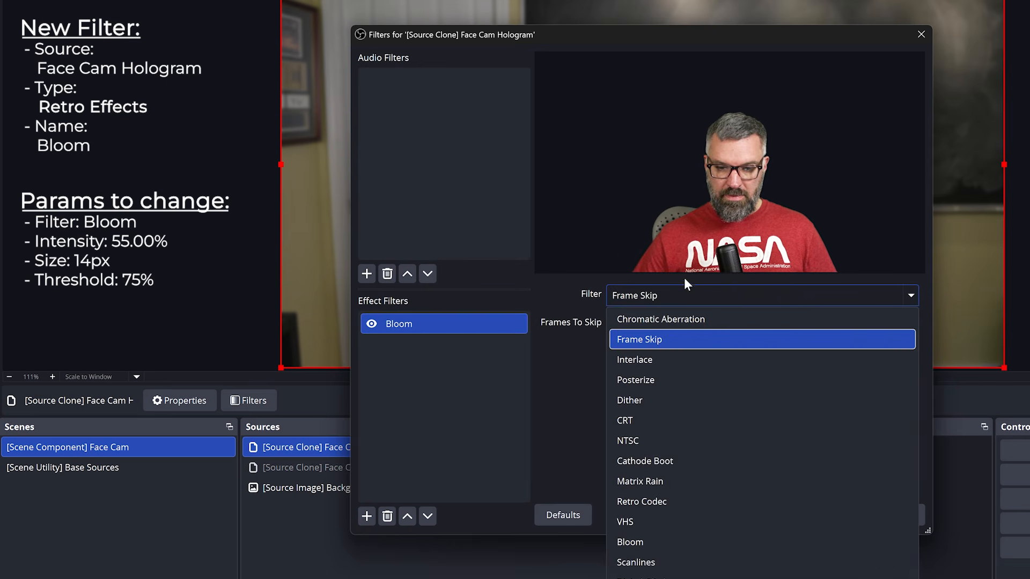
pyautogui.click(669, 540)
pyautogui.moveTo(875, 324); pyautogui.dragTo(842, 324)
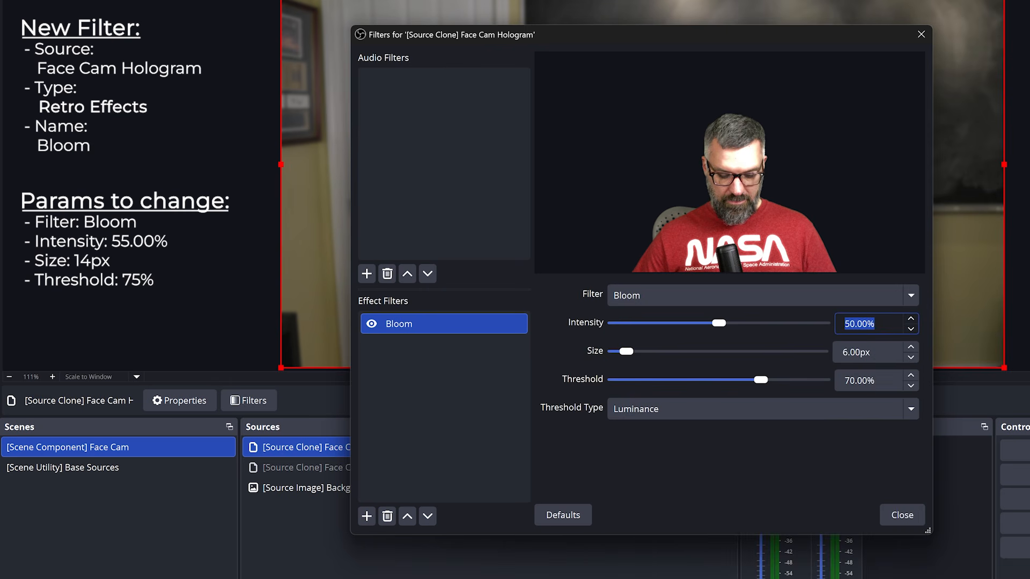
pyautogui.write('55')
pyautogui.press('Tab')
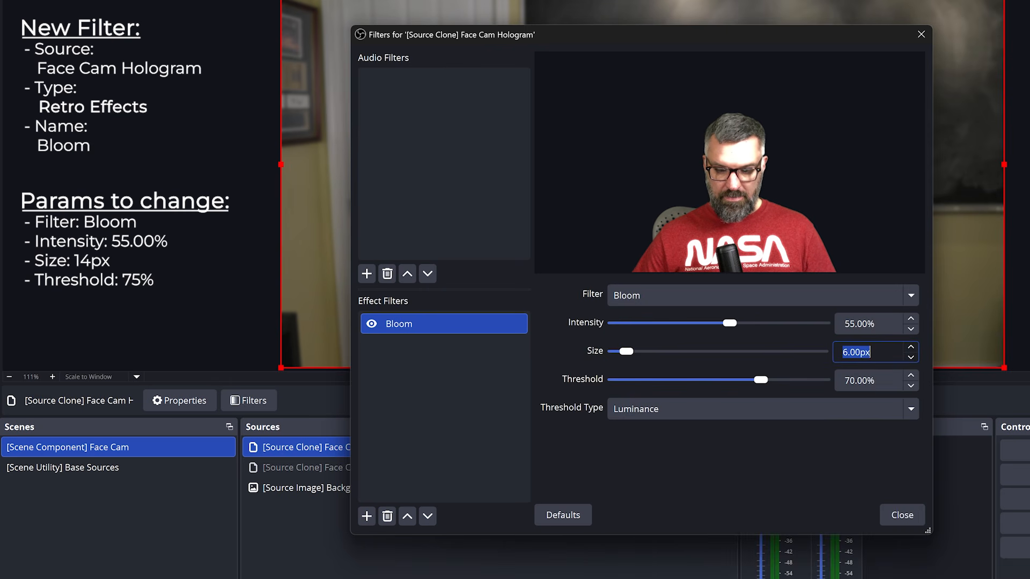
pyautogui.write('14')
pyautogui.press('Tab')
pyautogui.hotkey('ctrl', 'a')
pyautogui.write('75')
# Add a Scaling/Aspect Ratio effect filter named "Downscale" to the hologram clone with its resolution set to 640x360
pyautogui.moveTo(719, 39); pyautogui.dragTo(710, 13)
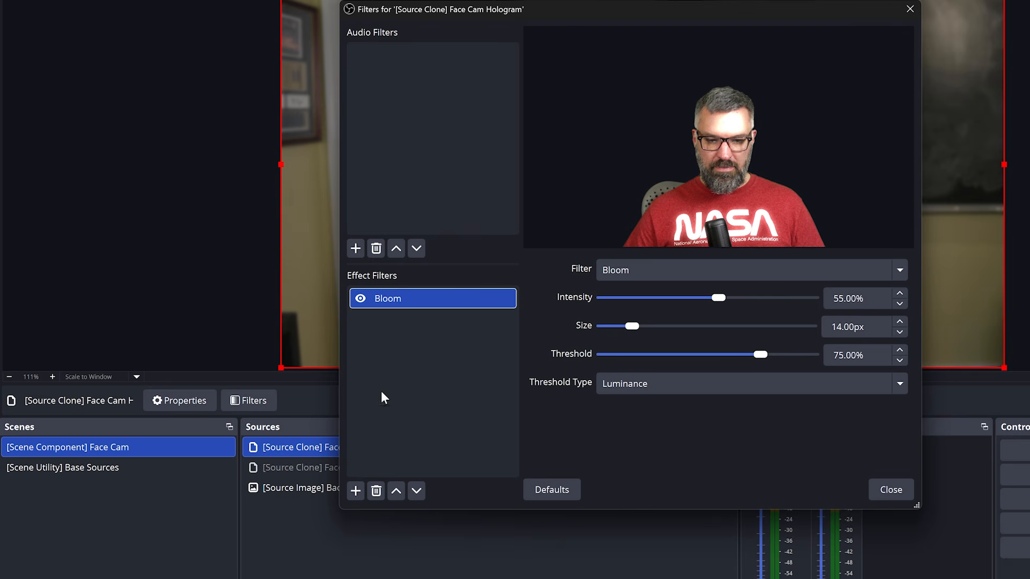
pyautogui.rightClick(381, 323)
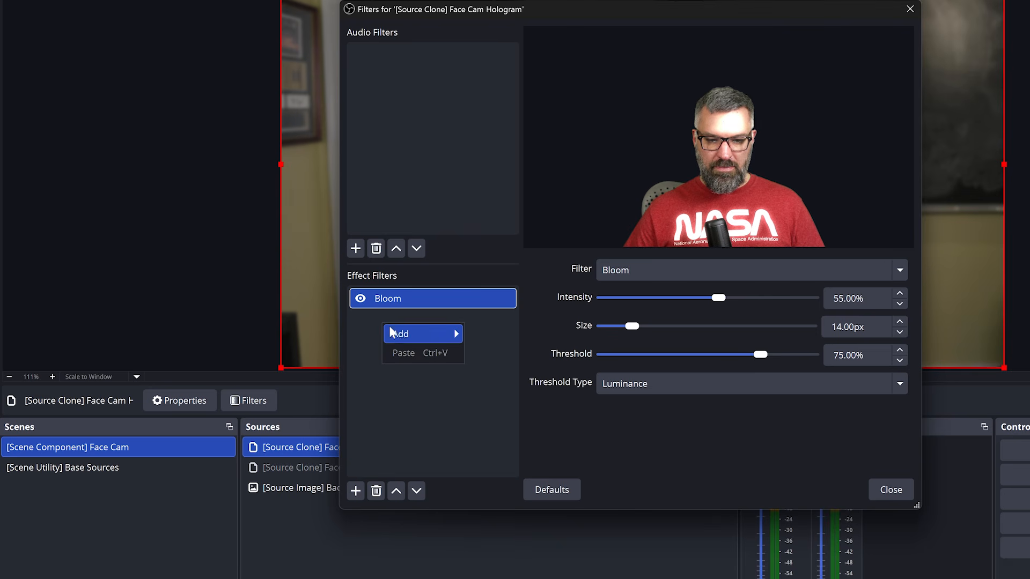
pyautogui.moveTo(400, 334)
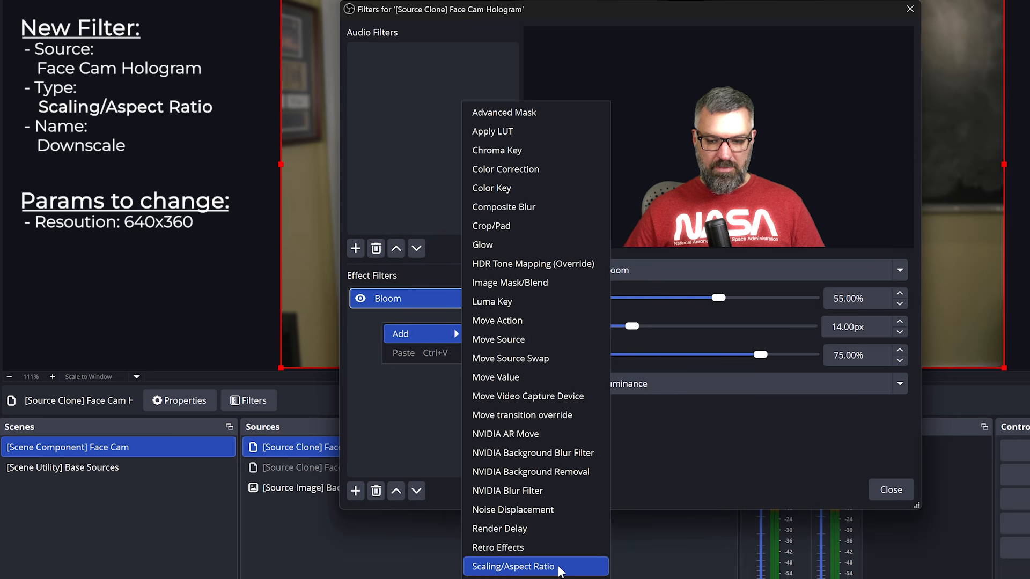
pyautogui.click(513, 566)
pyautogui.write('Downscale')
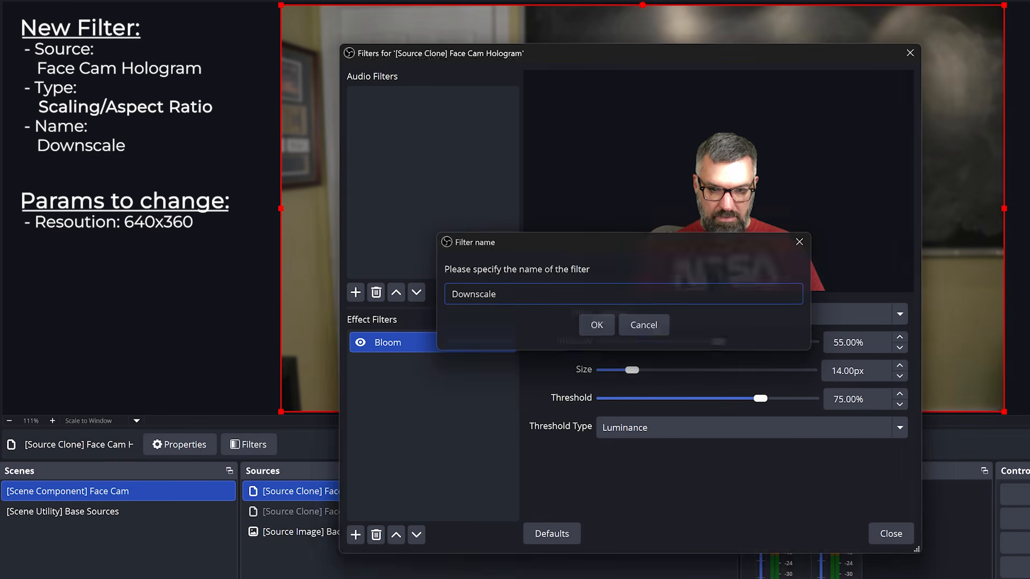
pyautogui.press('Return')
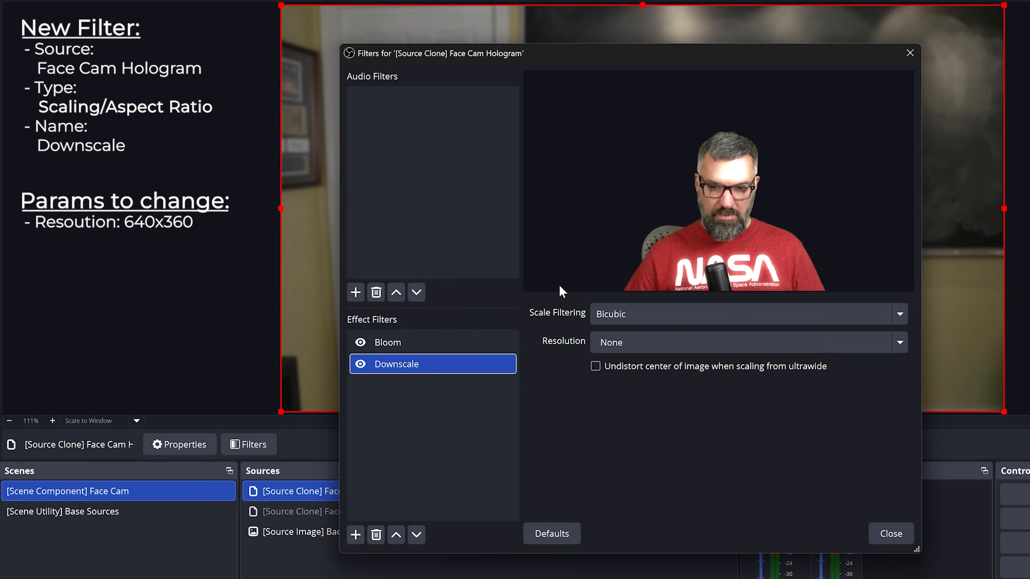
pyautogui.click(897, 342)
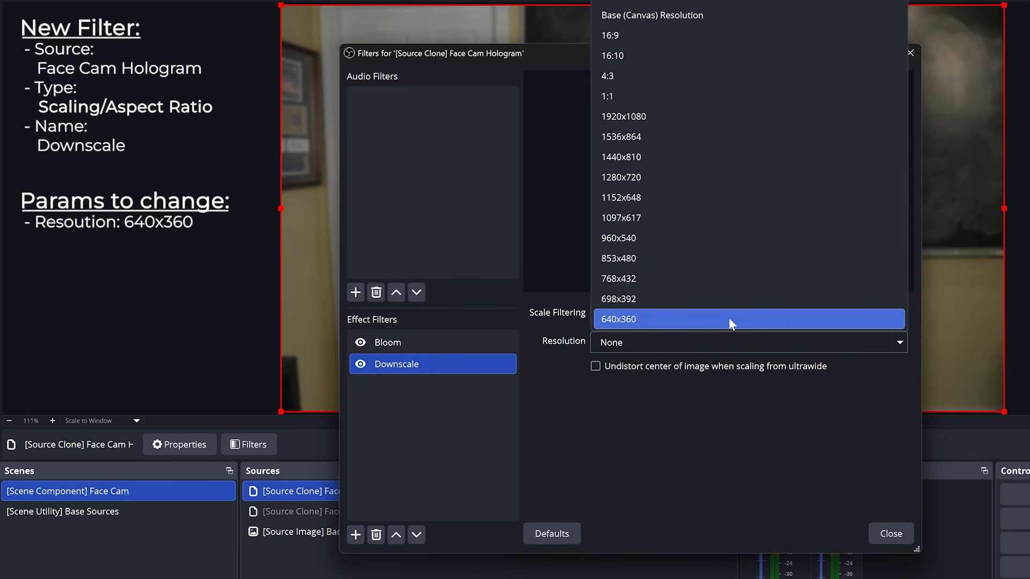
pyautogui.click(729, 320)
# Add a second Scaling/Aspect Ratio filter named "Upscale" after Downscale and set its resolution to 1920x1080
pyautogui.moveTo(687, 56); pyautogui.dragTo(738, 54)
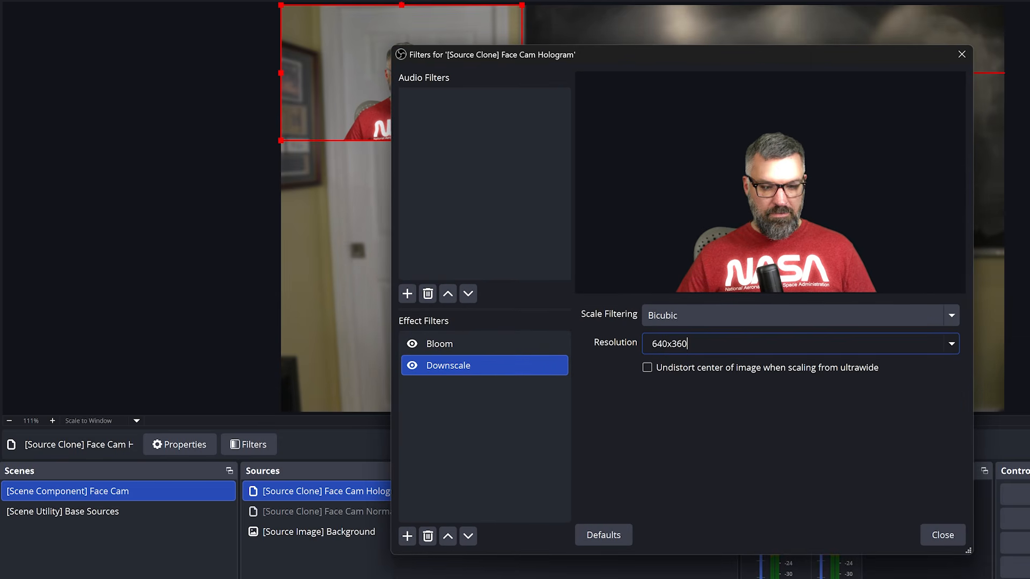
pyautogui.click(405, 535)
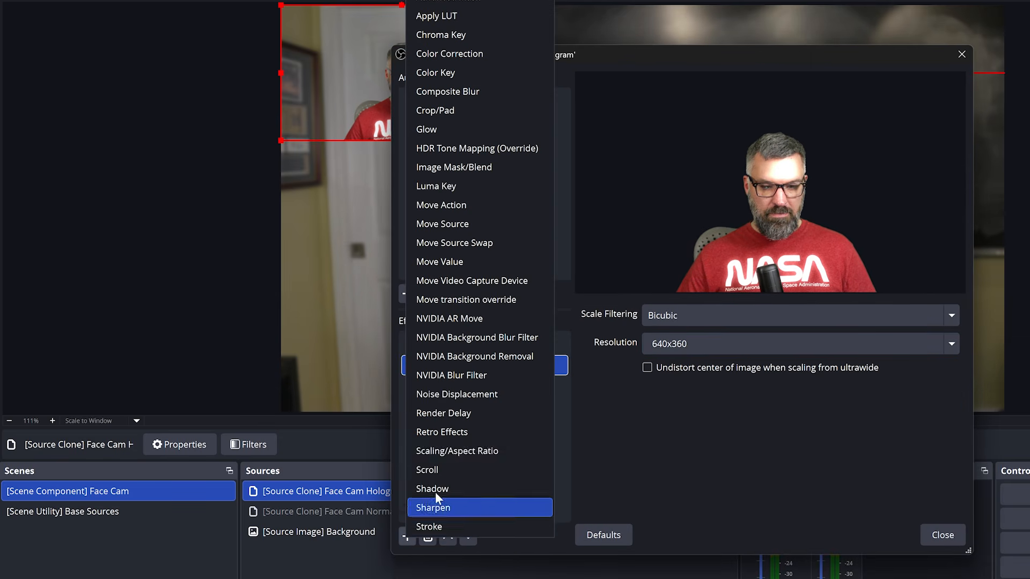
pyautogui.click(491, 451)
pyautogui.write('Upscale')
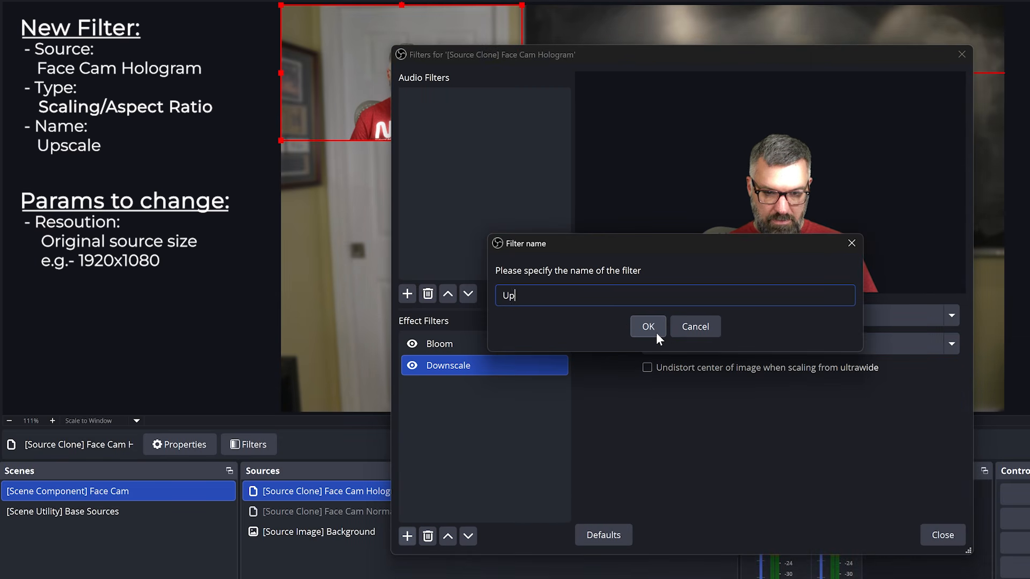
pyautogui.click(655, 332)
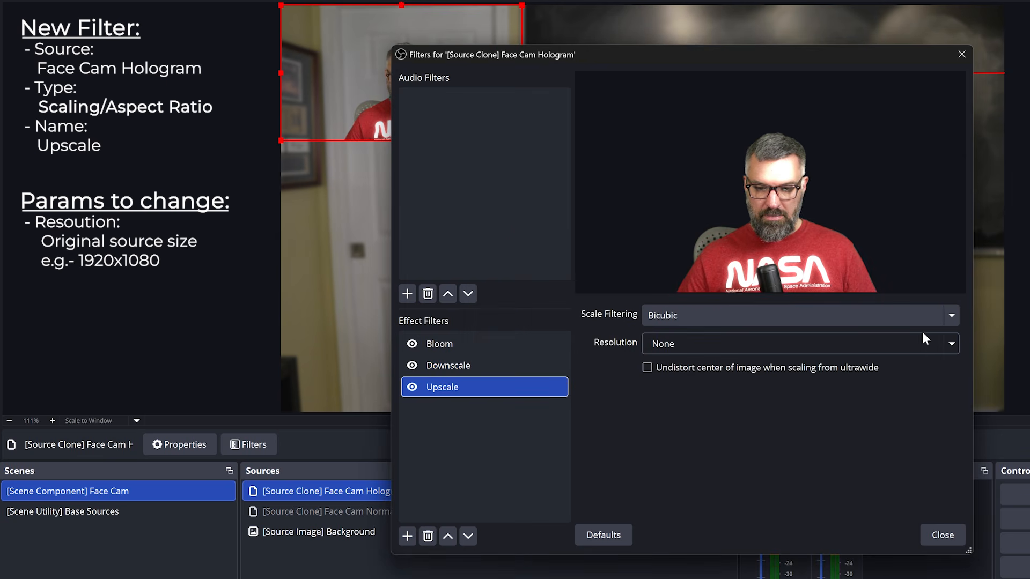
pyautogui.click(951, 343)
pyautogui.click(761, 116)
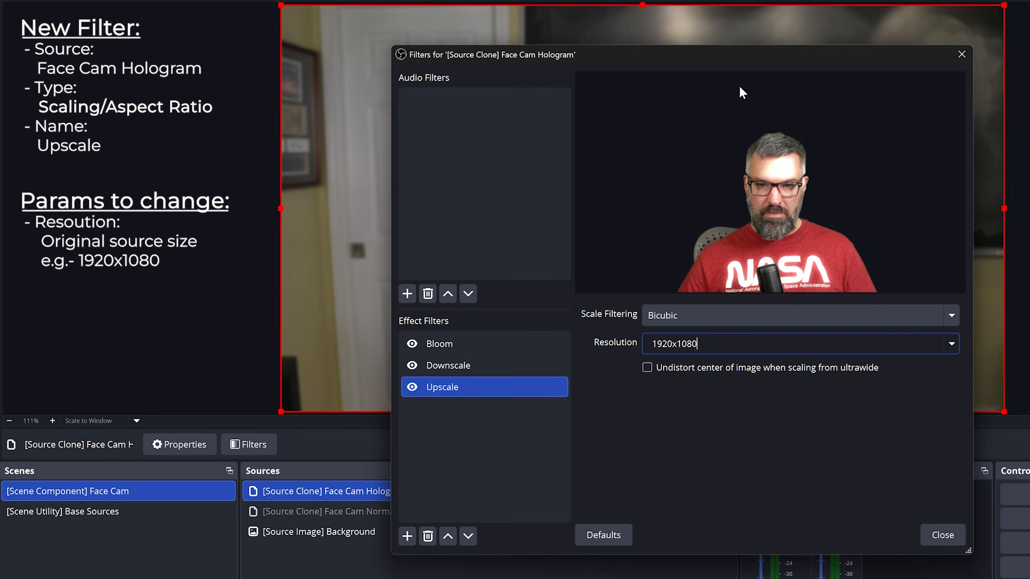
# Add a Color Correction effect filter after Upscale, keeping the default name
pyautogui.moveTo(713, 50)
pyautogui.mouseDown()
pyautogui.moveTo(722, 446)
pyautogui.moveTo(722, 278)
pyautogui.moveTo(701, 60)
pyautogui.mouseUp()
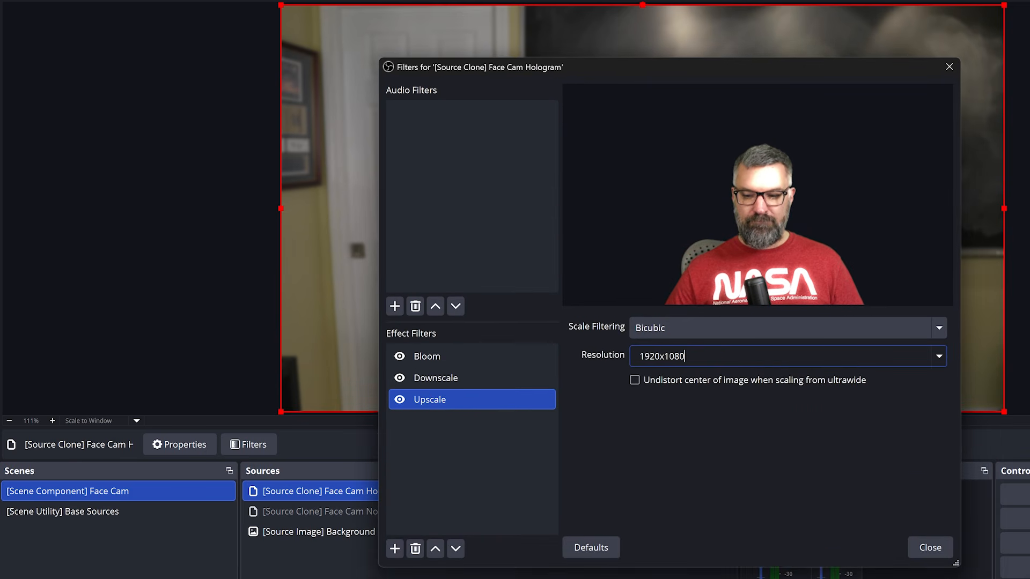
pyautogui.click(437, 455)
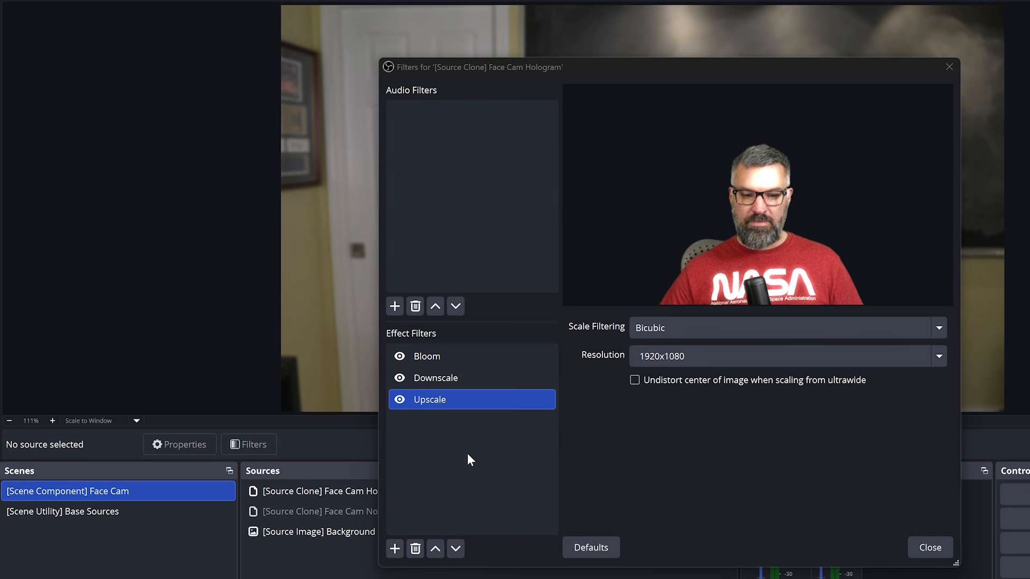
pyautogui.click(394, 548)
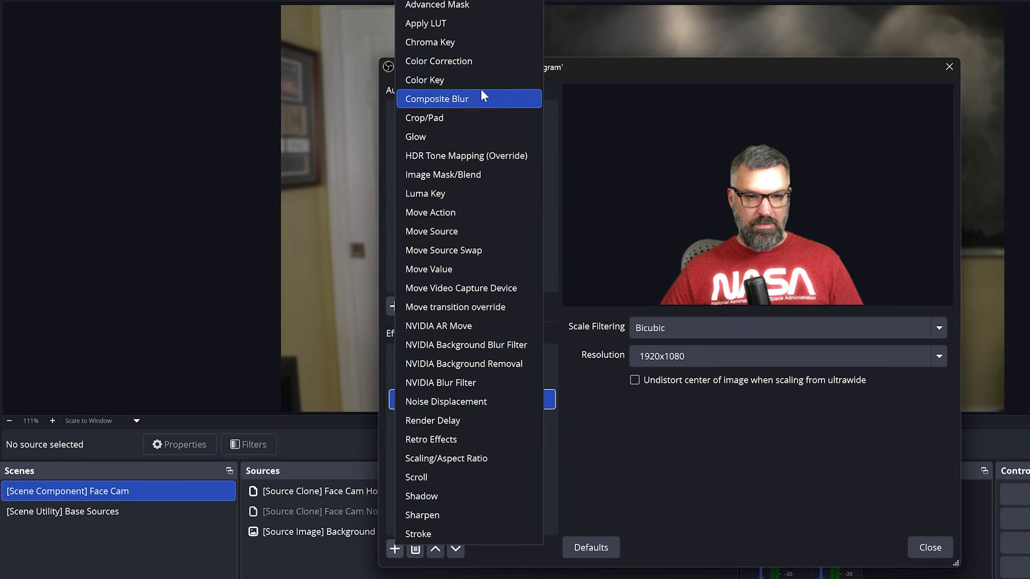
pyautogui.click(465, 61)
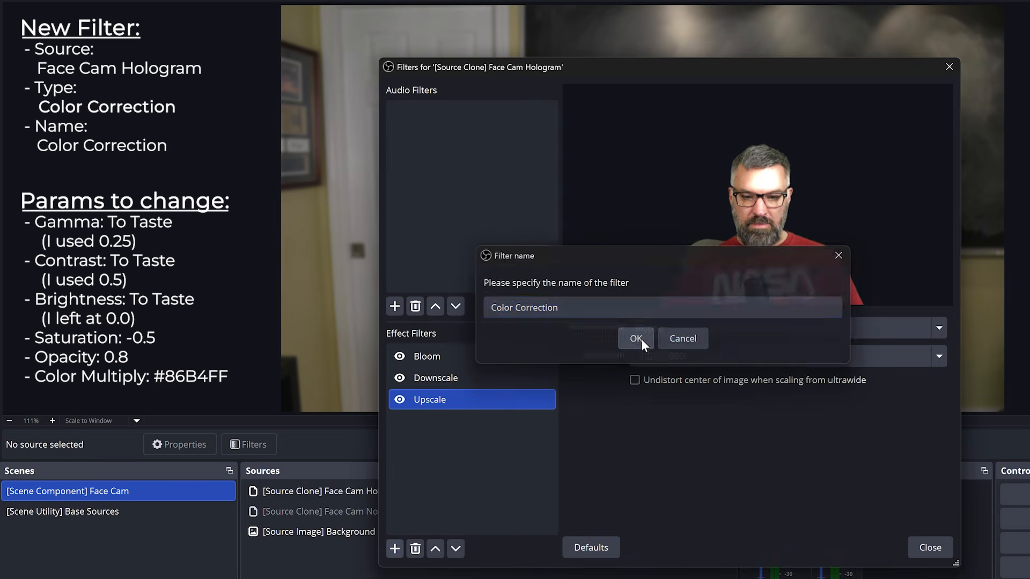
pyautogui.click(638, 339)
# Set the Color Correction filter's opacity to 0.8 and its Color Multiply to #86B4FF
pyautogui.doubleClick(874, 497)
pyautogui.write('0.')
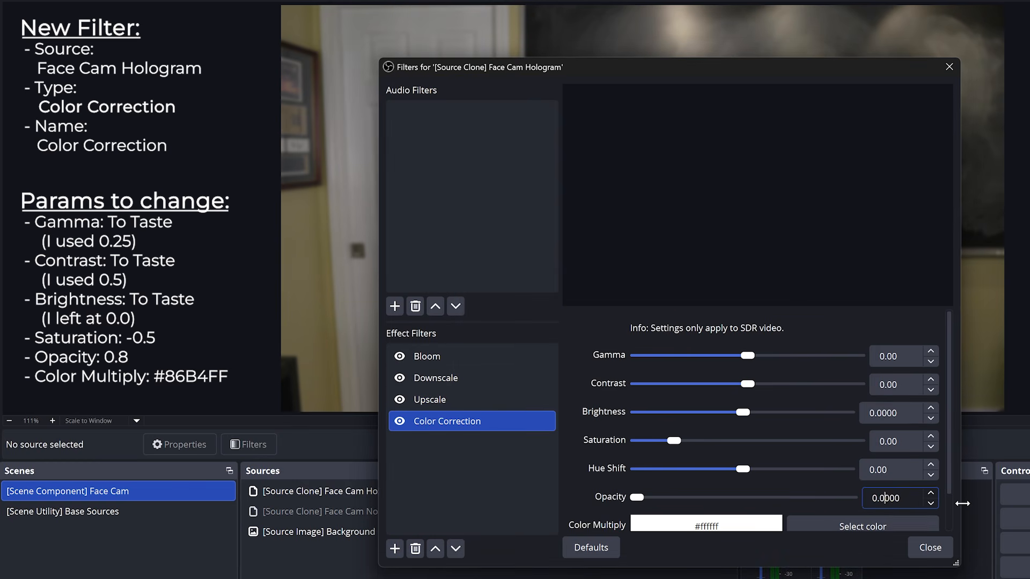
pyautogui.write('8')
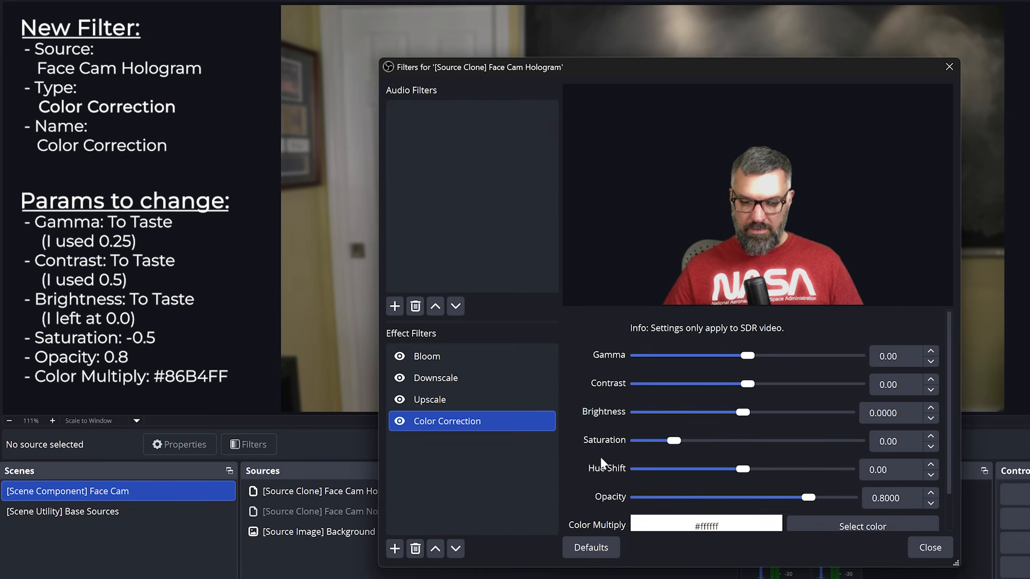
pyautogui.scroll(-2, 802, 470)
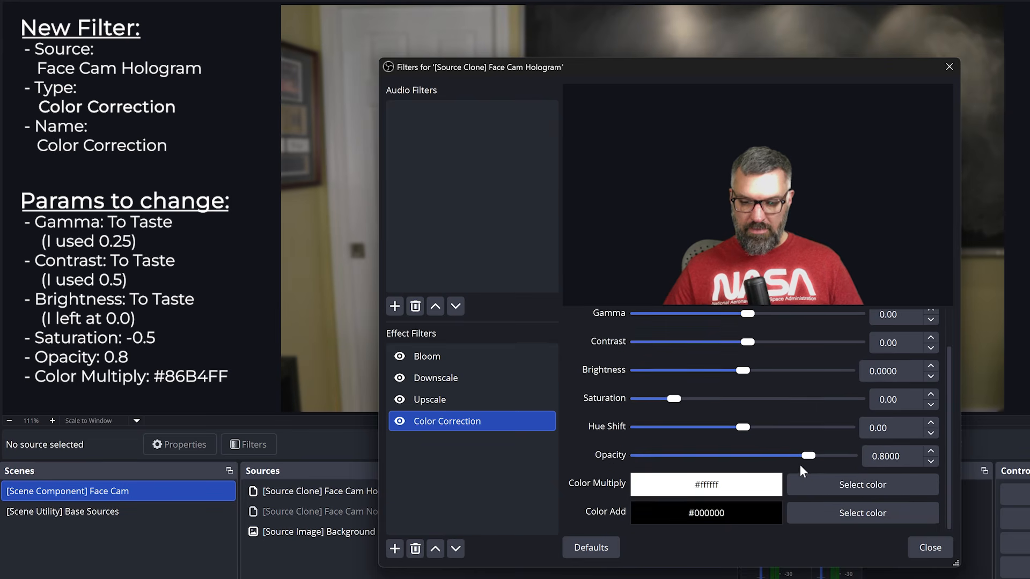
pyautogui.click(826, 483)
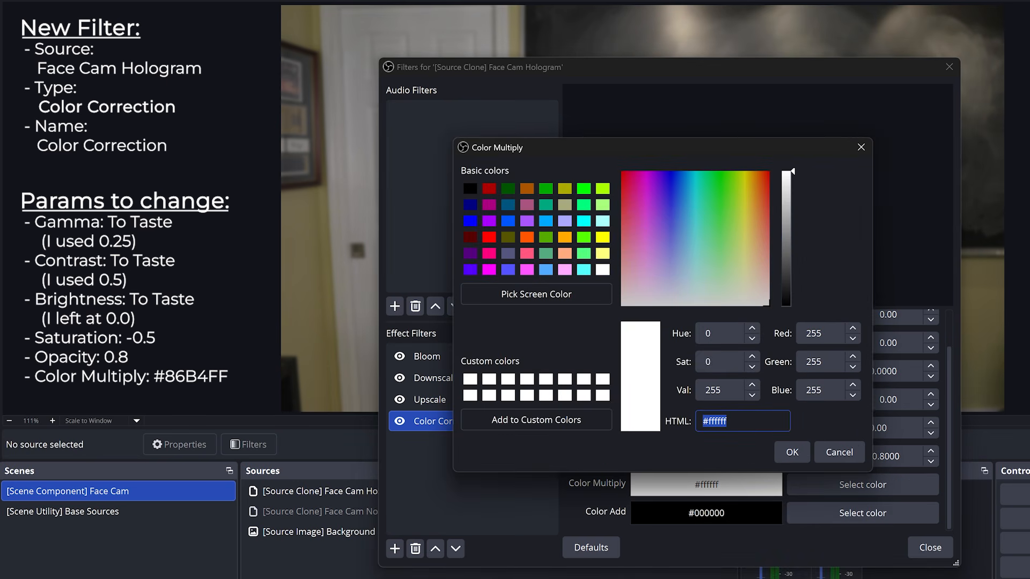
pyautogui.write('#86B4FF')
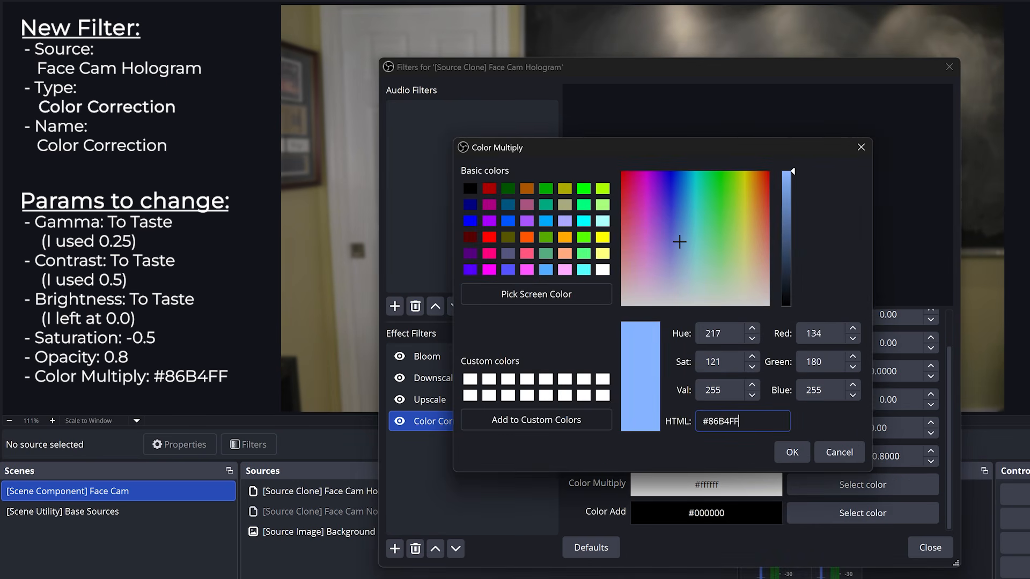
pyautogui.click(797, 451)
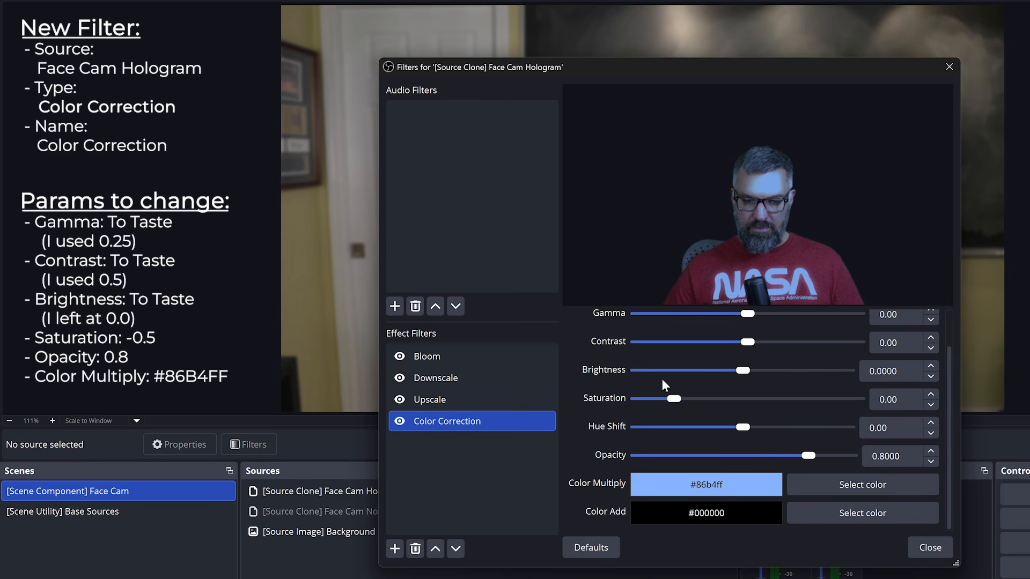
# Set the Color Correction filter's saturation to -0.50, gamma to 0.25 and contrast to 0.50
pyautogui.moveTo(676, 397); pyautogui.dragTo(657, 399)
pyautogui.moveTo(824, 69)
pyautogui.mouseDown()
pyautogui.moveTo(836, 392)
pyautogui.moveTo(822, 79)
pyautogui.mouseUp()
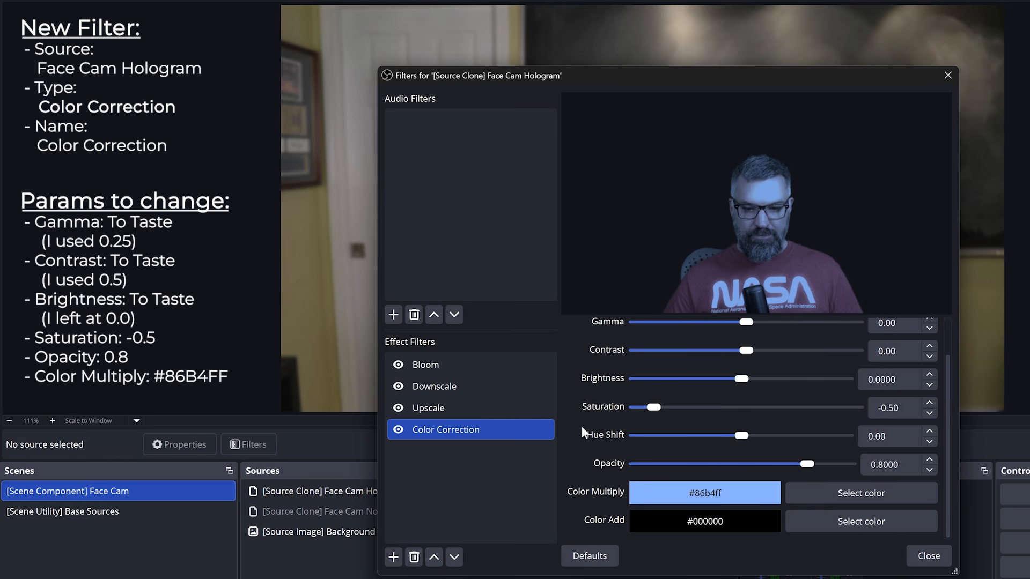
pyautogui.scroll(2, 582, 426)
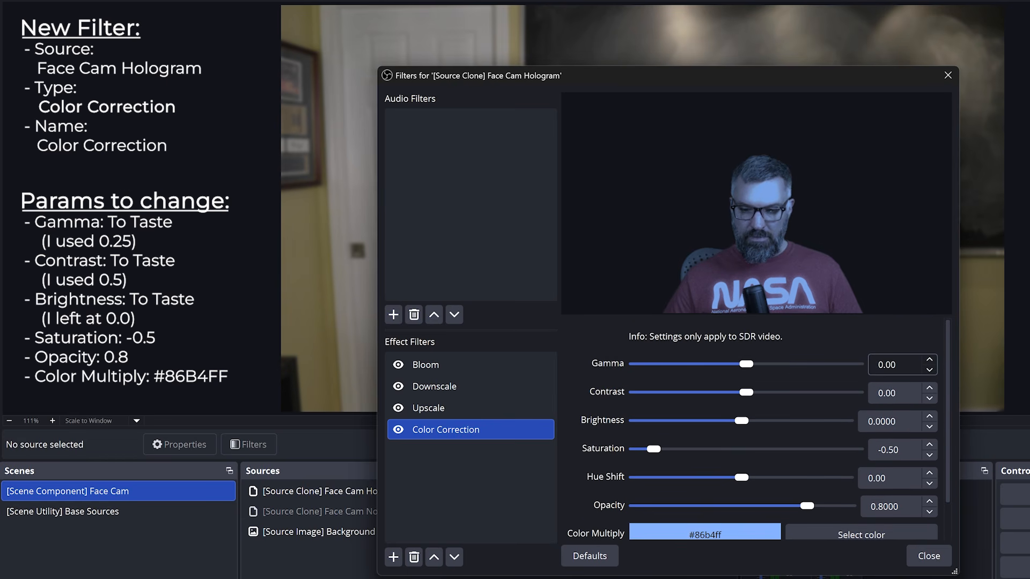
pyautogui.moveTo(890, 365); pyautogui.dragTo(896, 365)
pyautogui.write('2')
pyautogui.click(931, 359)
pyautogui.click(931, 359)
pyautogui.click(931, 359)
pyautogui.click(931, 359)
pyautogui.click(931, 359)
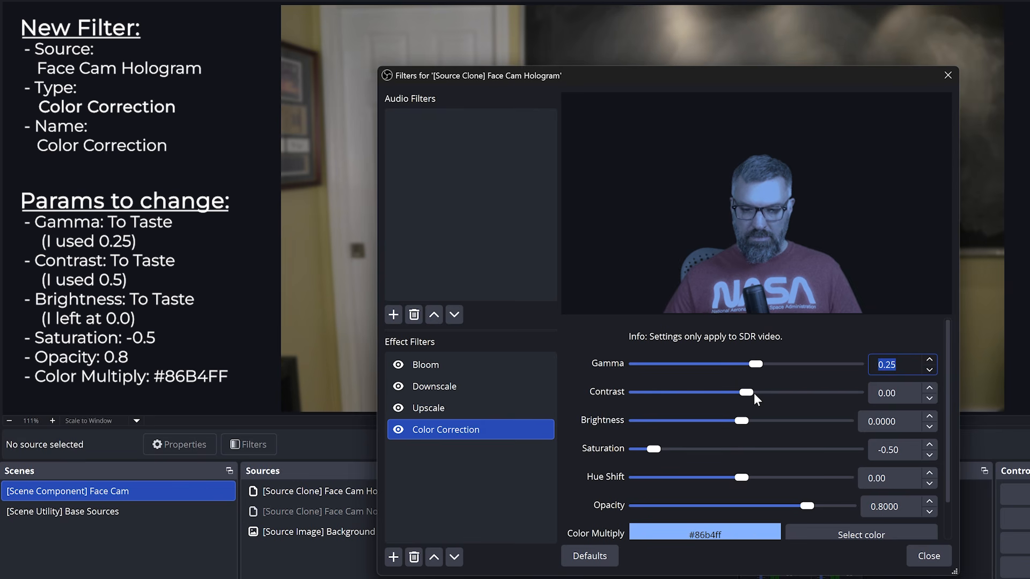
pyautogui.moveTo(750, 392); pyautogui.dragTo(756, 392)
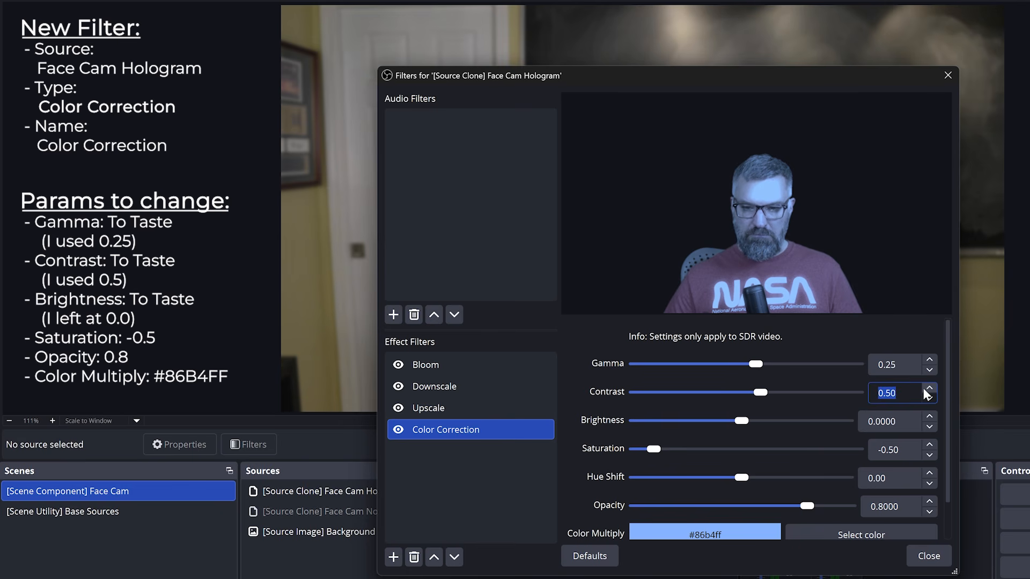
# Add a Retro Effects filter named "Scanlines" to the hologram clone's effect filters
pyautogui.moveTo(708, 73)
pyautogui.mouseDown()
pyautogui.moveTo(732, 391)
pyautogui.moveTo(721, 61)
pyautogui.mouseUp()
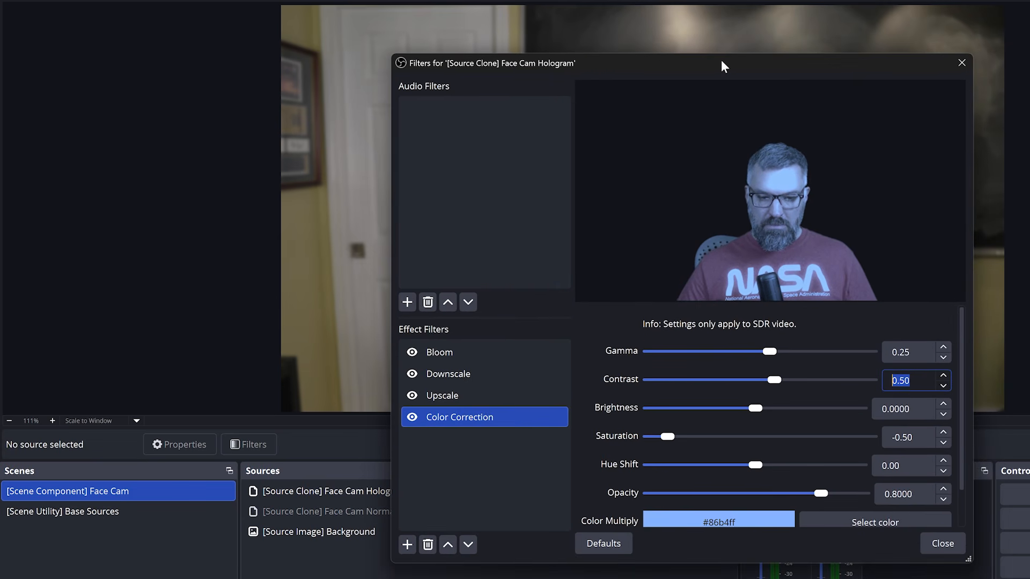
pyautogui.click(407, 544)
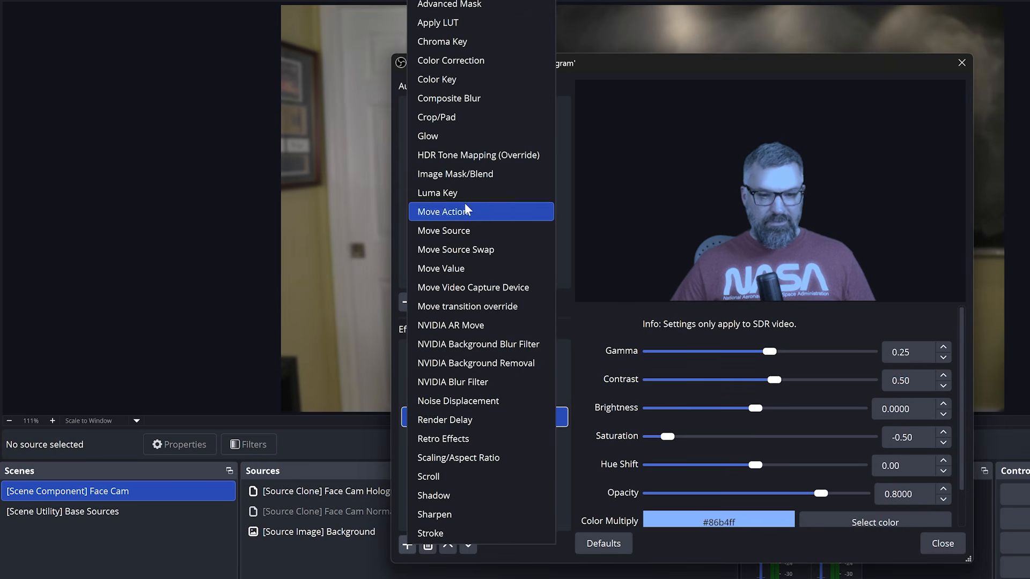
pyautogui.click(464, 439)
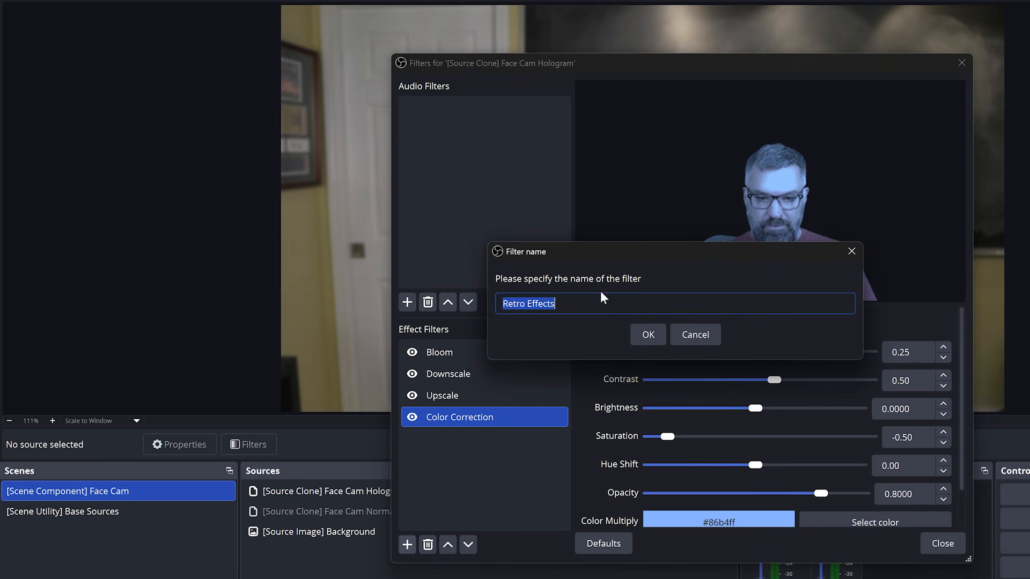
pyautogui.write('Scanlines')
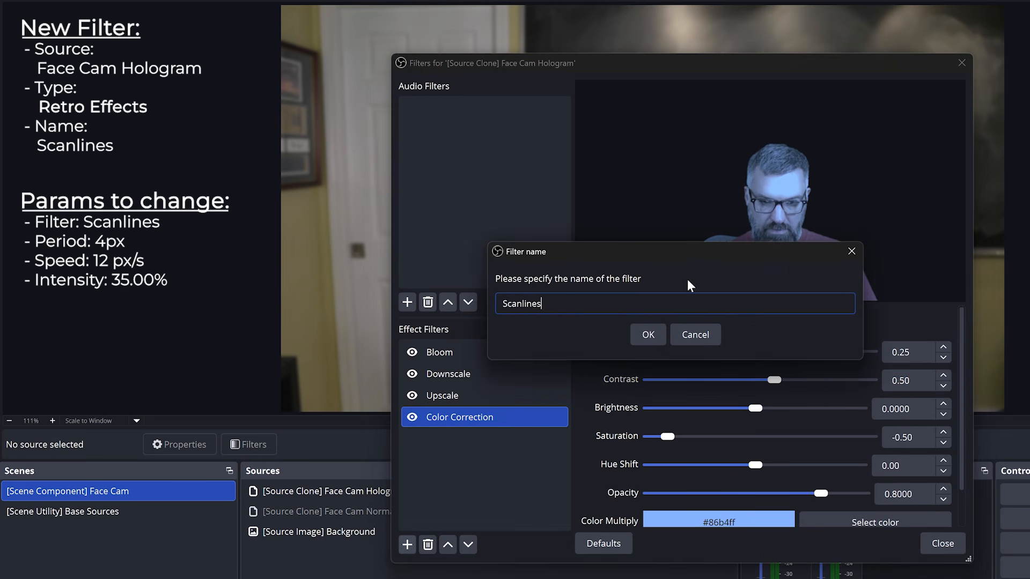
pyautogui.press('Return')
# Make the new filter a Scanlines effect with a period of 4 px, a speed of 12 px/s and an intensity of 35%
pyautogui.click(709, 327)
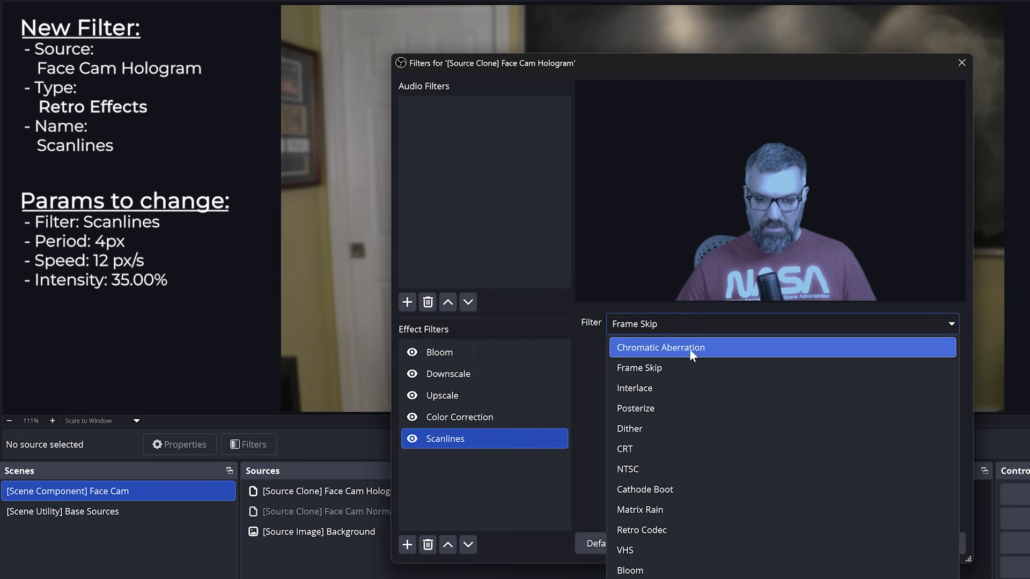
pyautogui.click(680, 578)
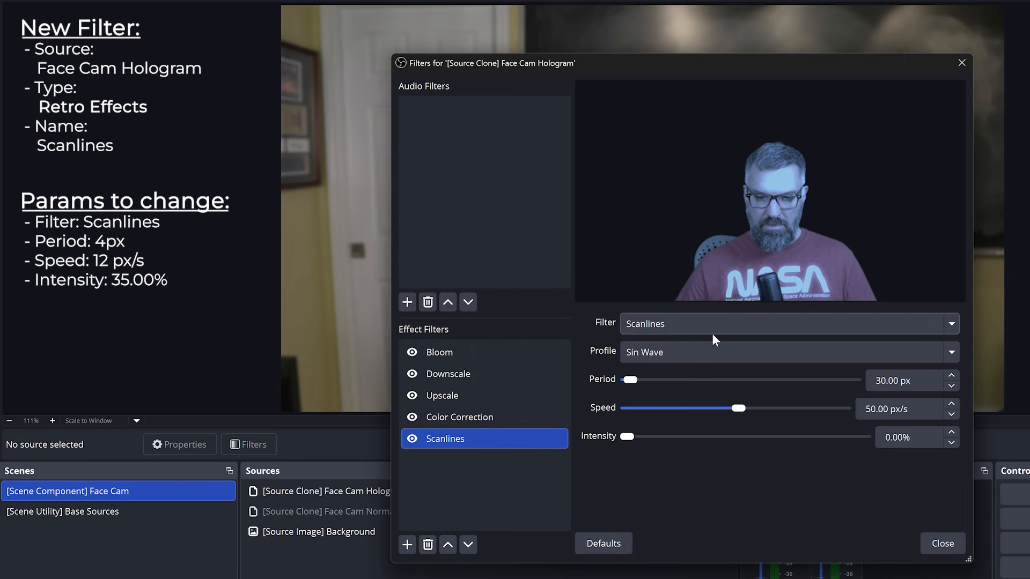
pyautogui.doubleClick(905, 381)
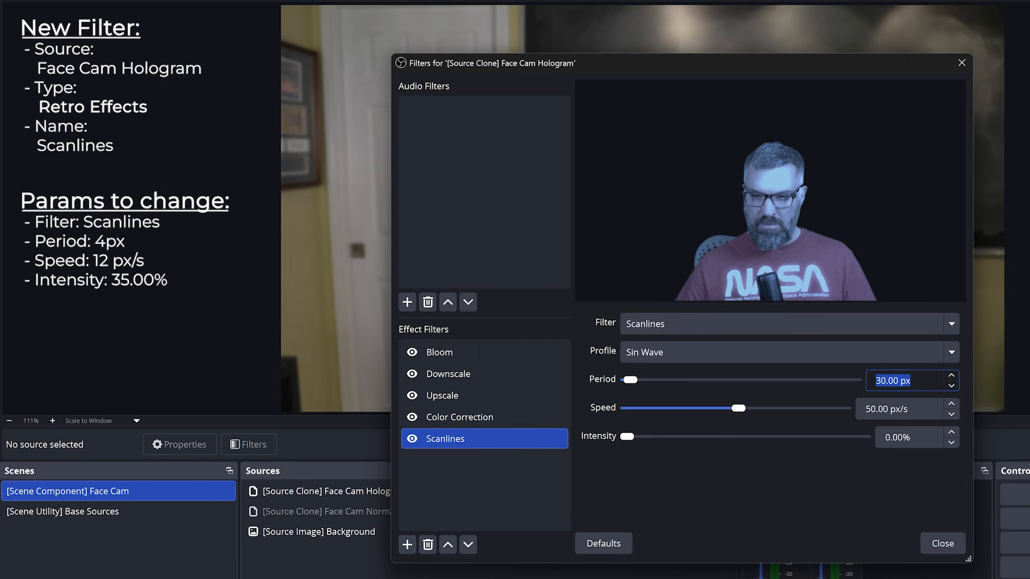
pyautogui.write('4')
pyautogui.click(909, 408)
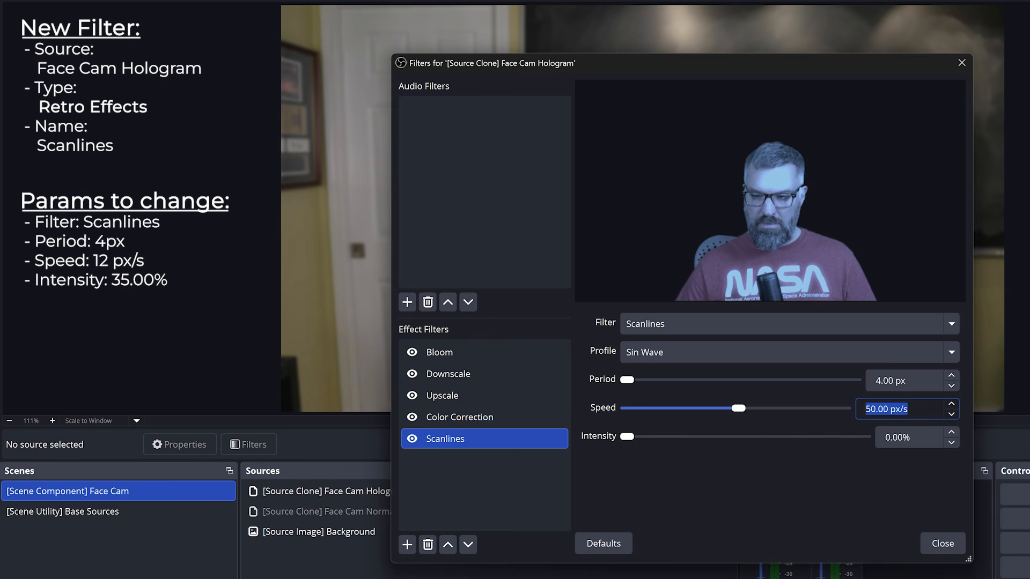
pyautogui.press('Tab')
pyautogui.write('35')
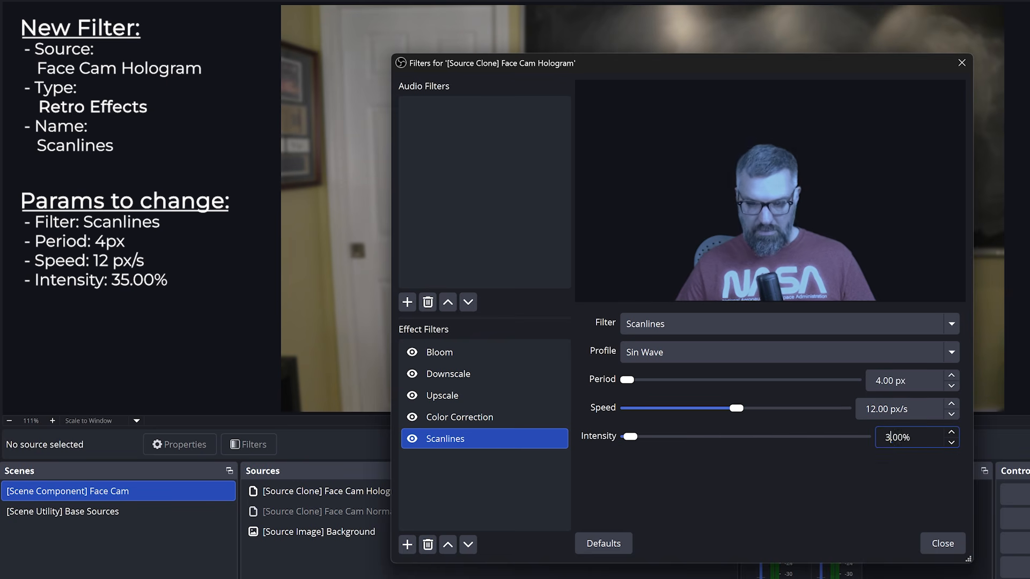
# Reorder the effect filters so that Scanlines sits between Downscale and Upscale
pyautogui.moveTo(677, 66); pyautogui.dragTo(717, 59)
pyautogui.moveTo(472, 429); pyautogui.dragTo(476, 380)
pyautogui.moveTo(703, 58); pyautogui.dragTo(633, 98)
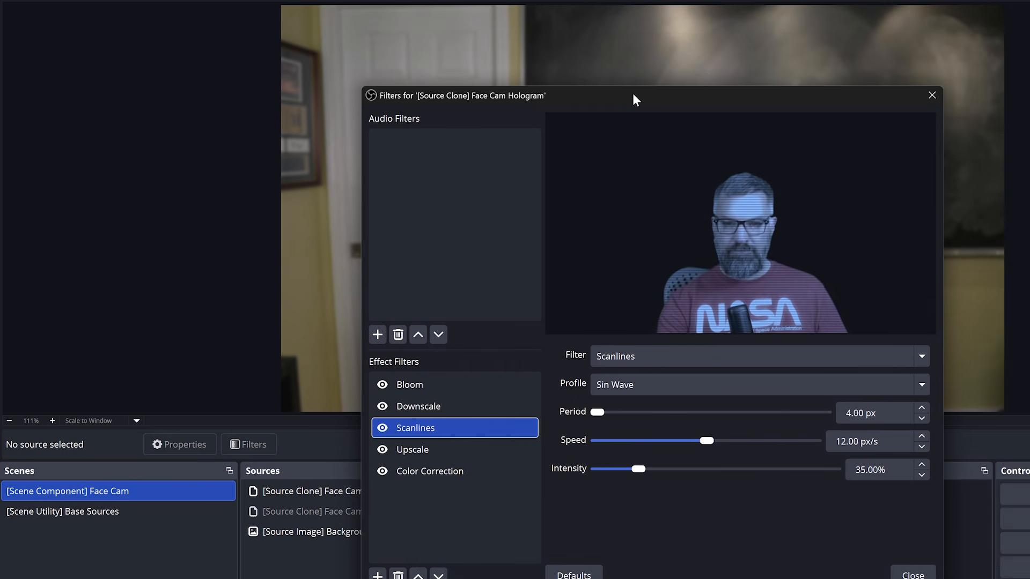
# Add a Retro Effects filter named "NTSC" and place it between Scanlines and Upscale
pyautogui.click(378, 575)
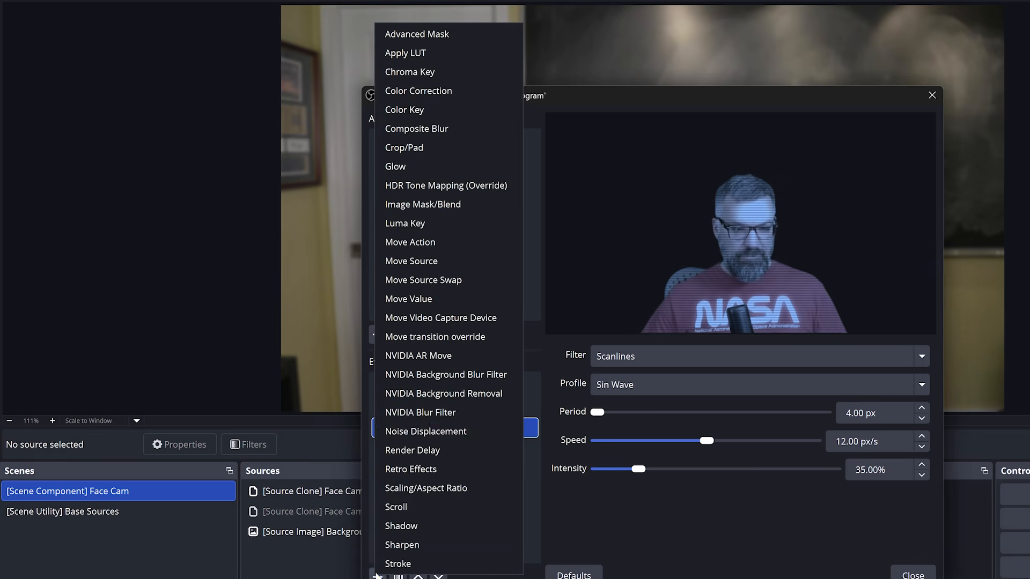
pyautogui.click(436, 469)
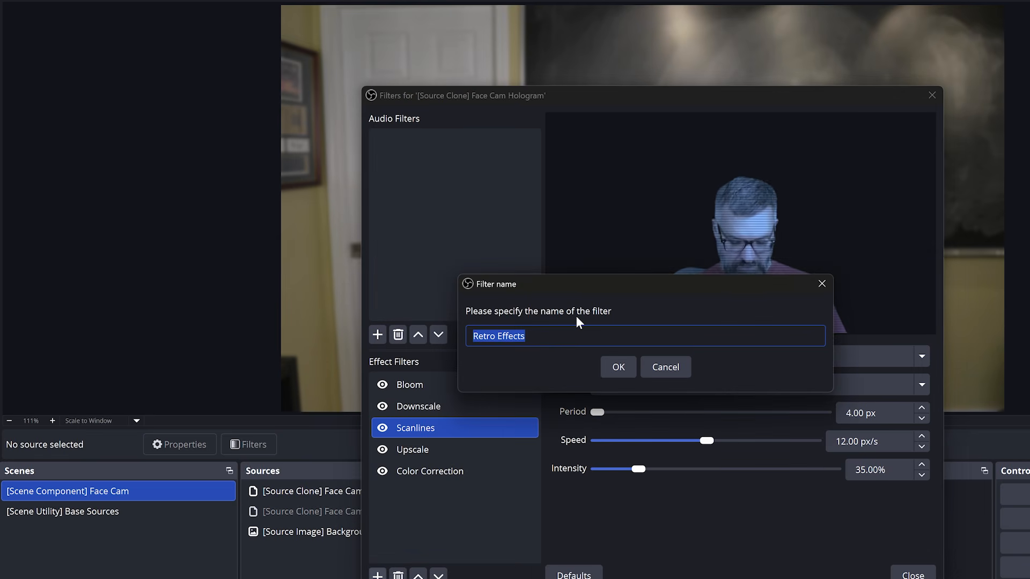
pyautogui.write('NTSC')
pyautogui.press('Return')
pyautogui.moveTo(450, 493); pyautogui.dragTo(456, 420)
# Make the new filter an NTSC effect with a tuning offset of 1.00 and luma noise of 4.90%
pyautogui.click(645, 355)
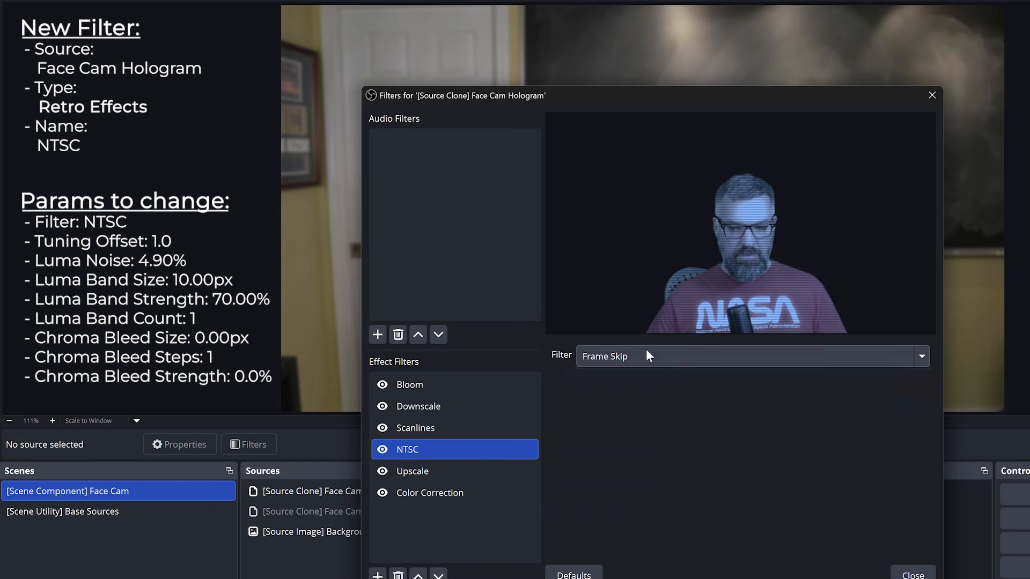
pyautogui.click(623, 500)
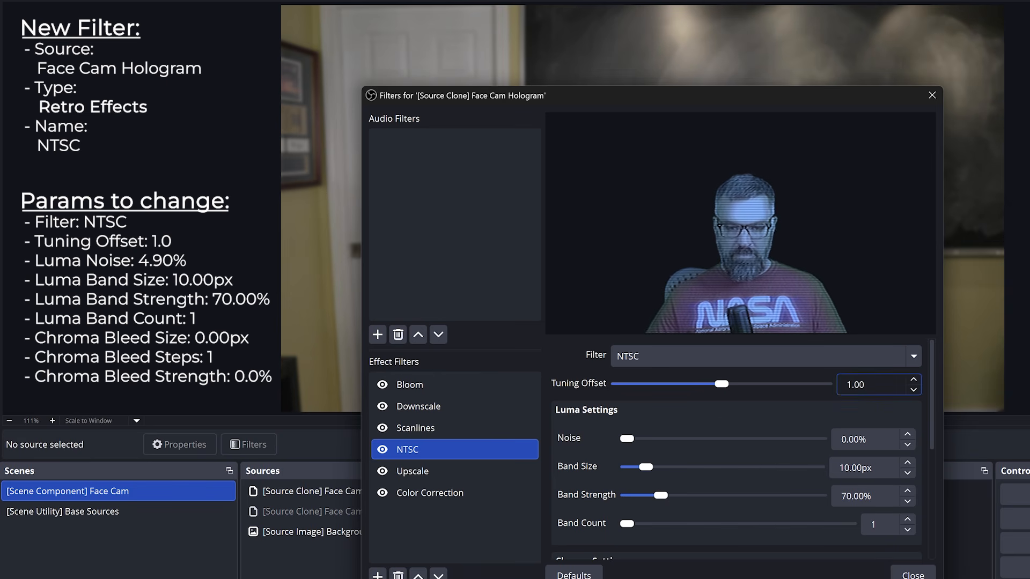
pyautogui.click(867, 439)
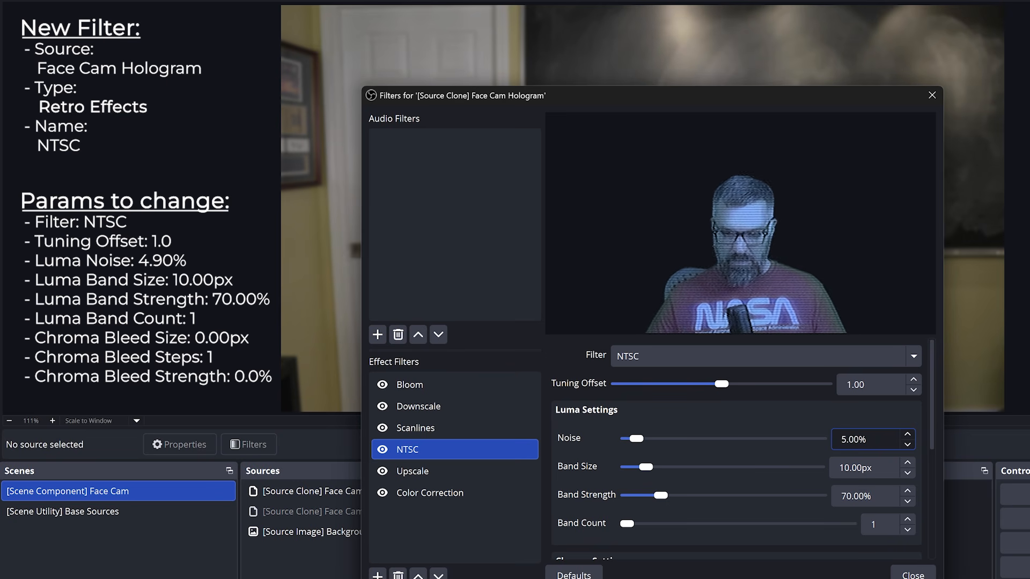
pyautogui.click(865, 468)
pyautogui.click(850, 440)
pyautogui.click(908, 444)
pyautogui.click(907, 444)
pyautogui.click(908, 444)
pyautogui.click(908, 436)
pyautogui.click(908, 436)
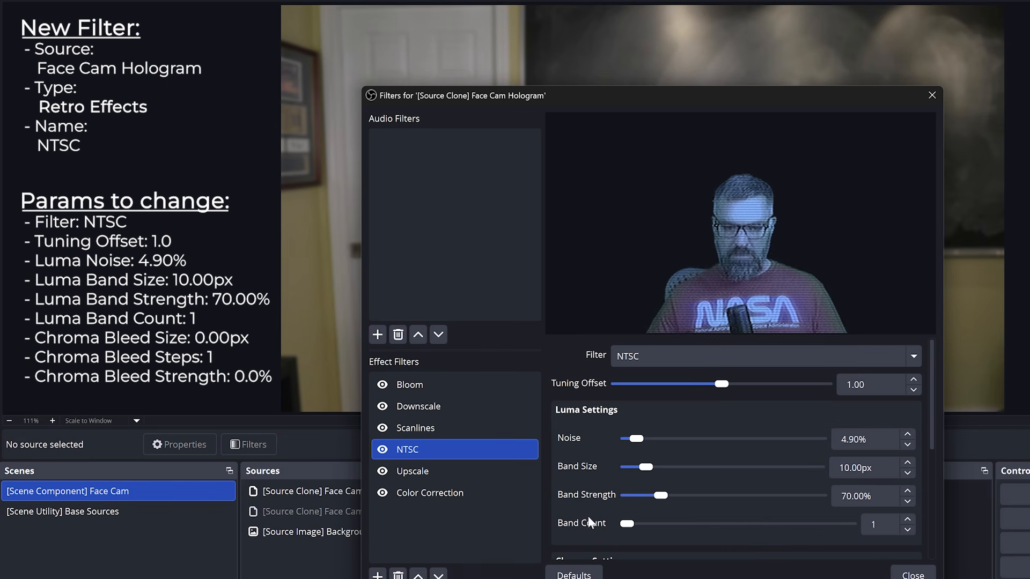
# Set the NTSC chroma bleed size to 0.00 px, bleed steps to 1 and bleed strength to 0%
pyautogui.scroll(-3, 562, 510)
pyautogui.scroll(-3, 562, 510)
pyautogui.moveTo(725, 427); pyautogui.dragTo(628, 428)
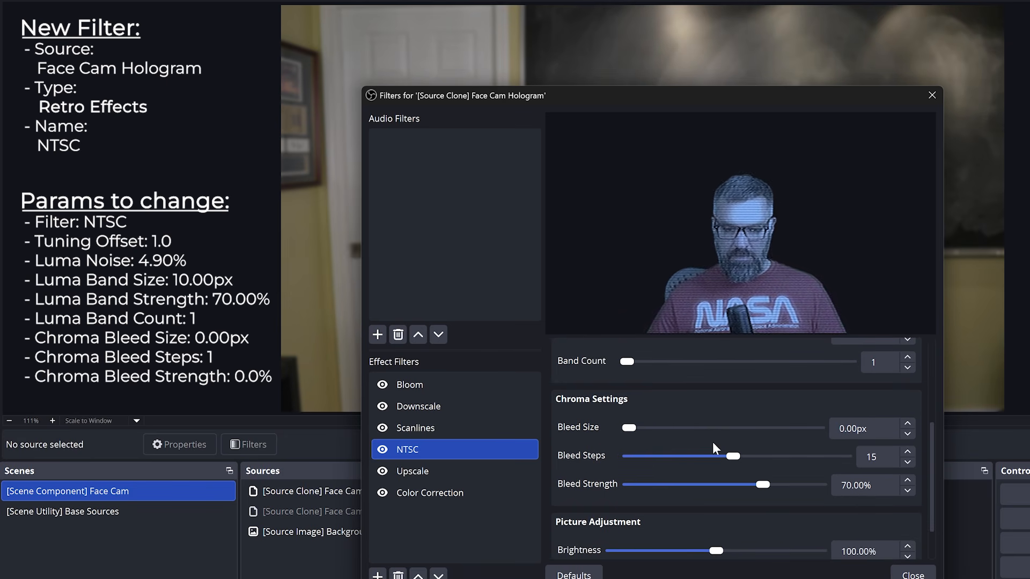
pyautogui.moveTo(732, 456); pyautogui.dragTo(625, 457)
pyautogui.moveTo(761, 485); pyautogui.dragTo(578, 477)
pyautogui.scroll(-3, 578, 477)
# Add a Retro Effects filter named "Distortion" and place it between Upscale and Color Correction
pyautogui.moveTo(758, 95); pyautogui.dragTo(733, 77)
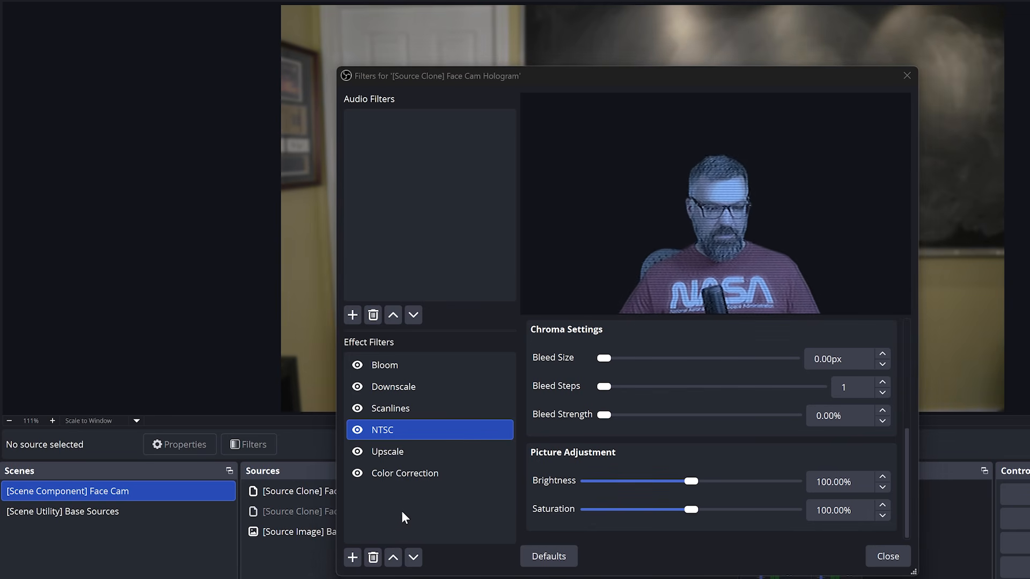
pyautogui.click(354, 557)
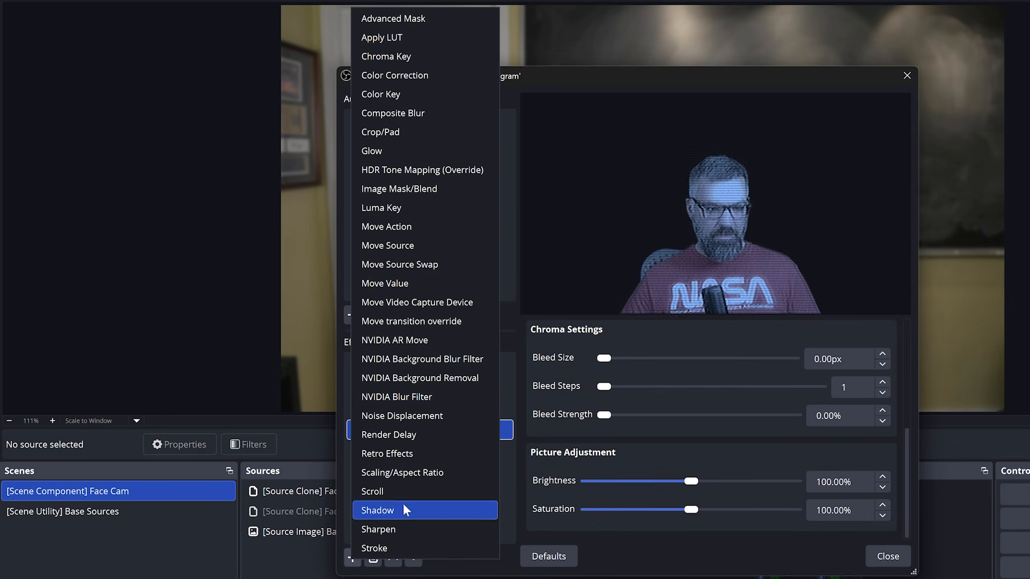
pyautogui.click(421, 455)
pyautogui.write('Dist')
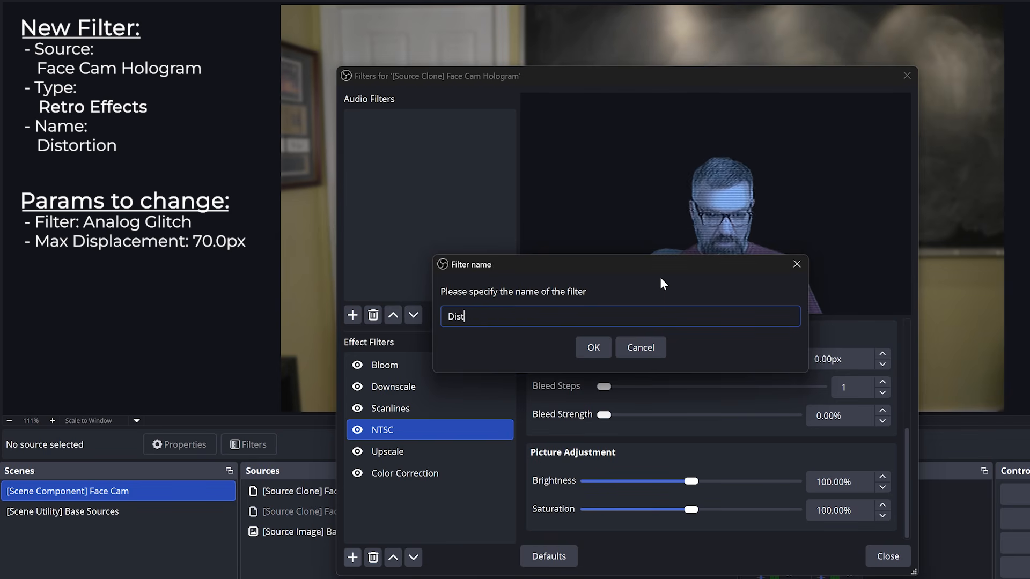
pyautogui.write('ortion')
pyautogui.press('Return')
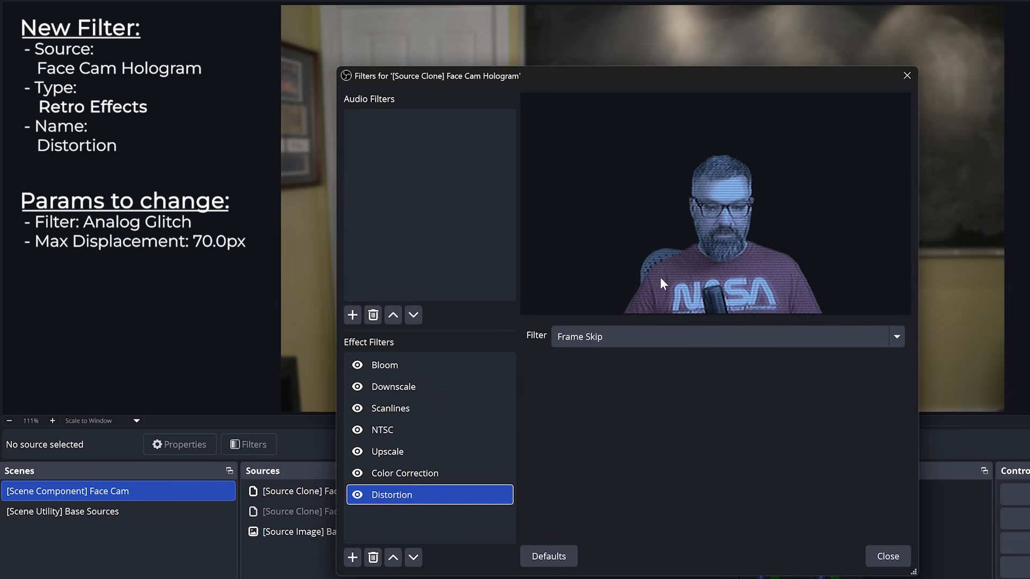
pyautogui.moveTo(428, 491); pyautogui.dragTo(428, 465)
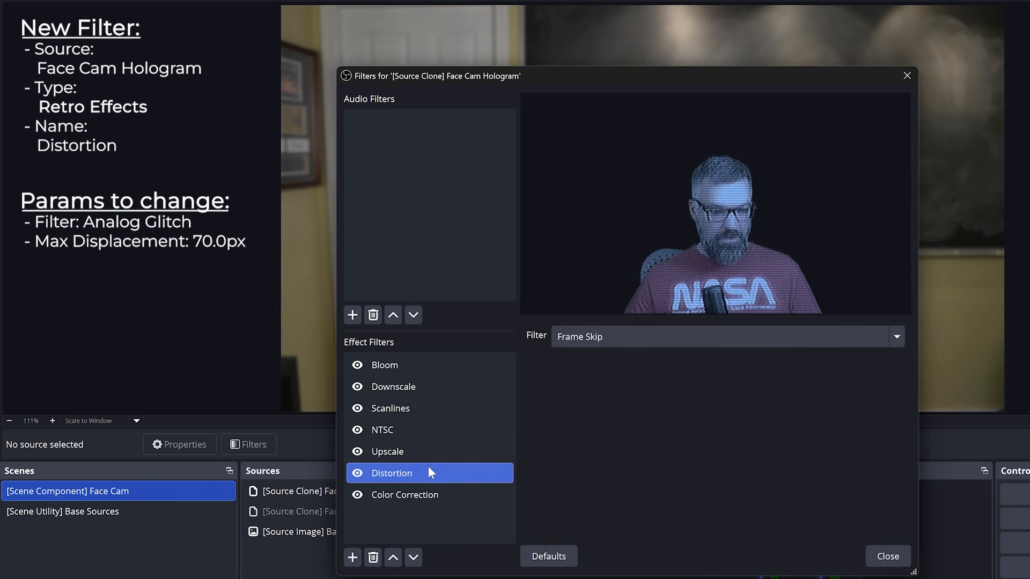
# Make the Distortion filter an Analog Glitch effect with a max displacement of 70 px
pyautogui.click(665, 339)
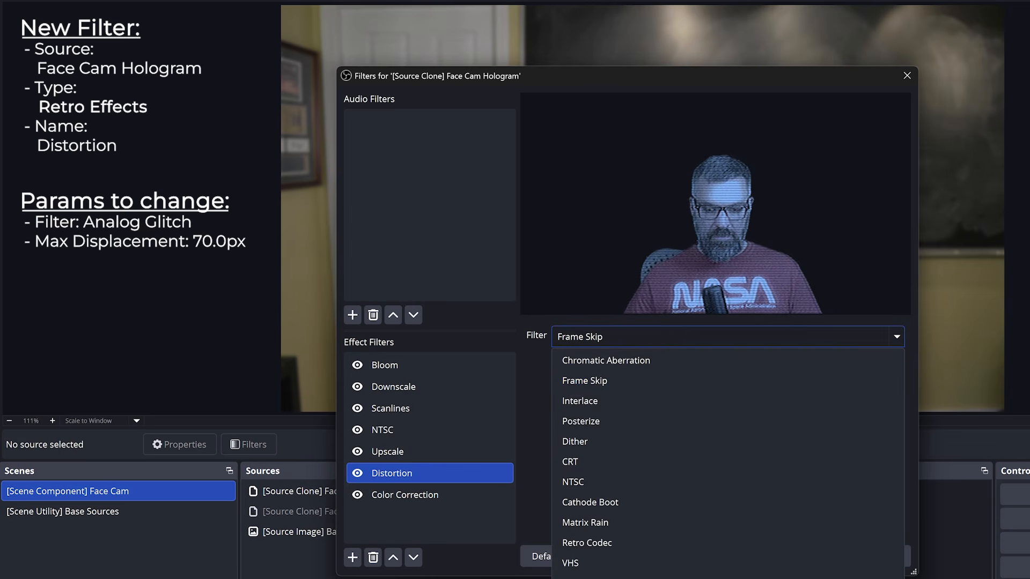
pyautogui.click(654, 578)
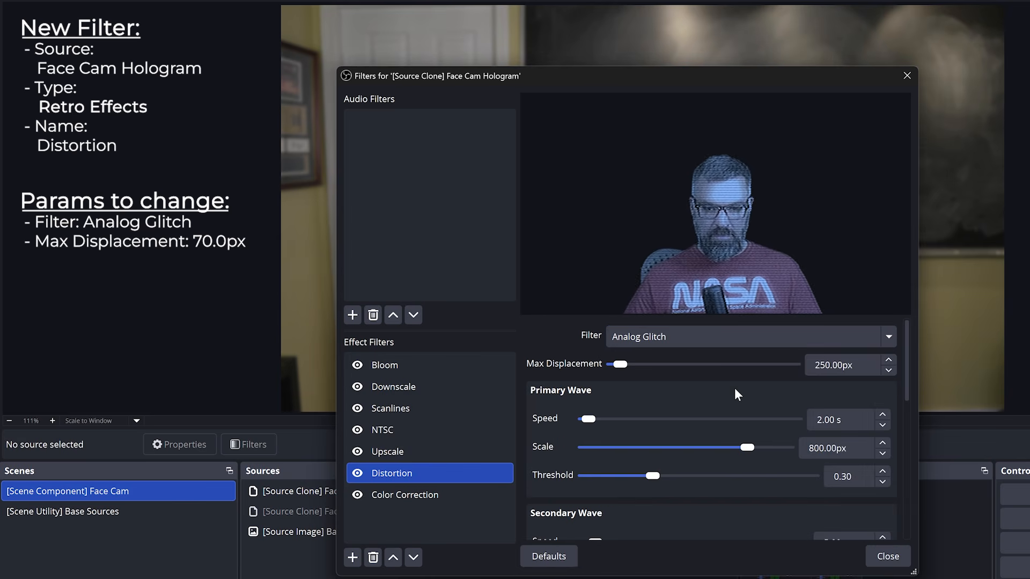
pyautogui.moveTo(620, 364); pyautogui.dragTo(619, 370)
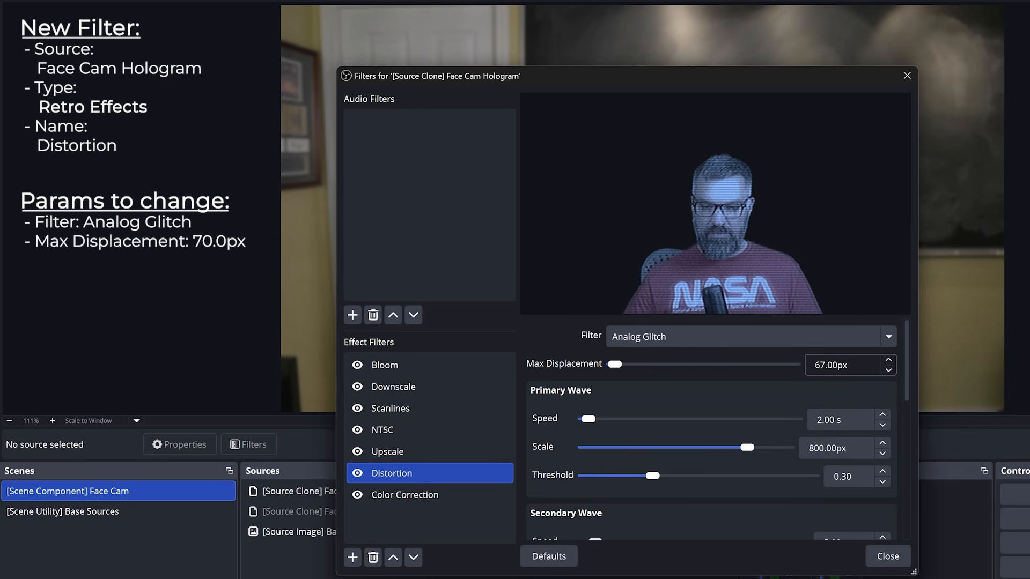
pyautogui.press('Tab')
pyautogui.write('70')
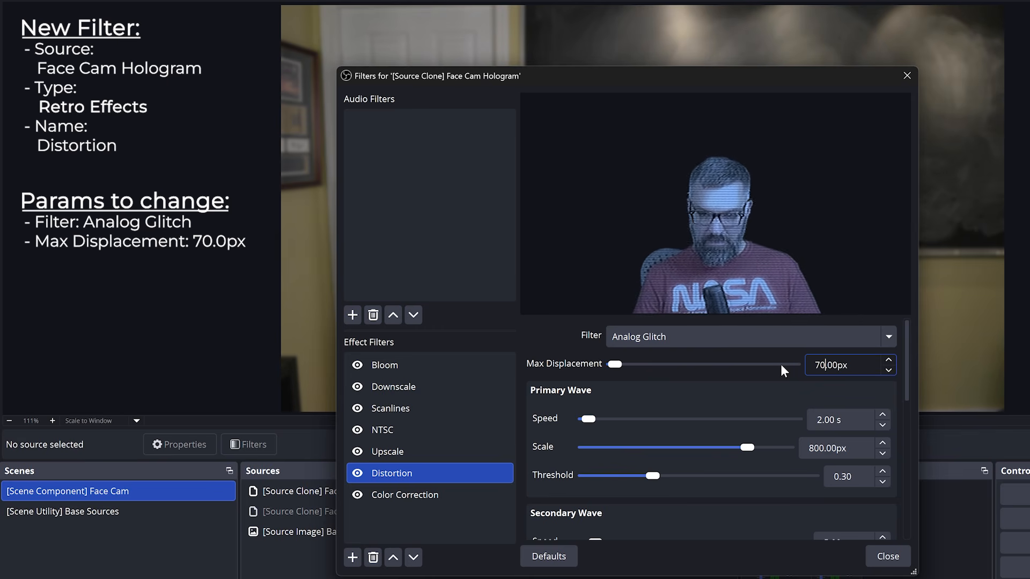
pyautogui.scroll(-8, 536, 489)
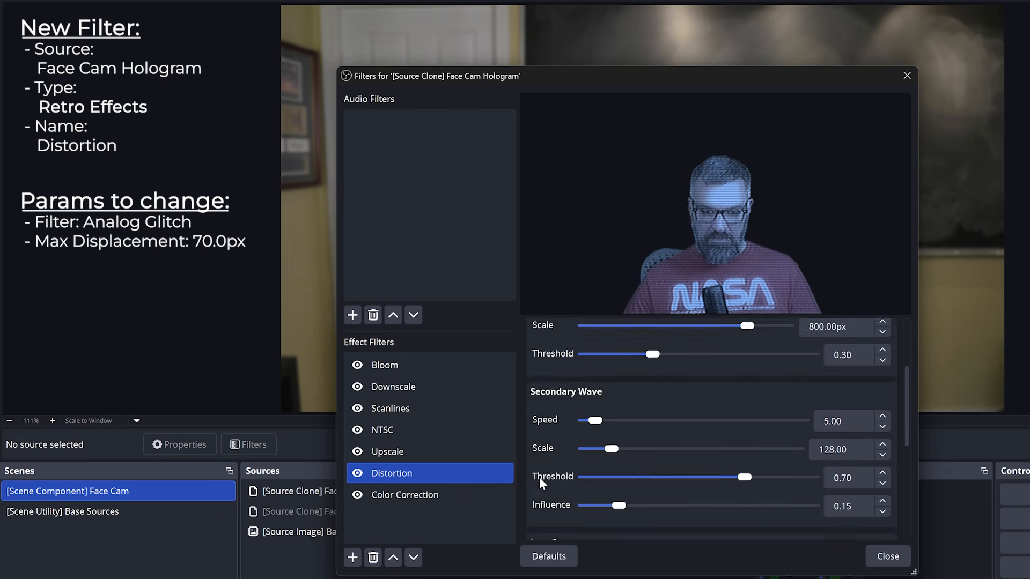
pyautogui.scroll(10, 541, 477)
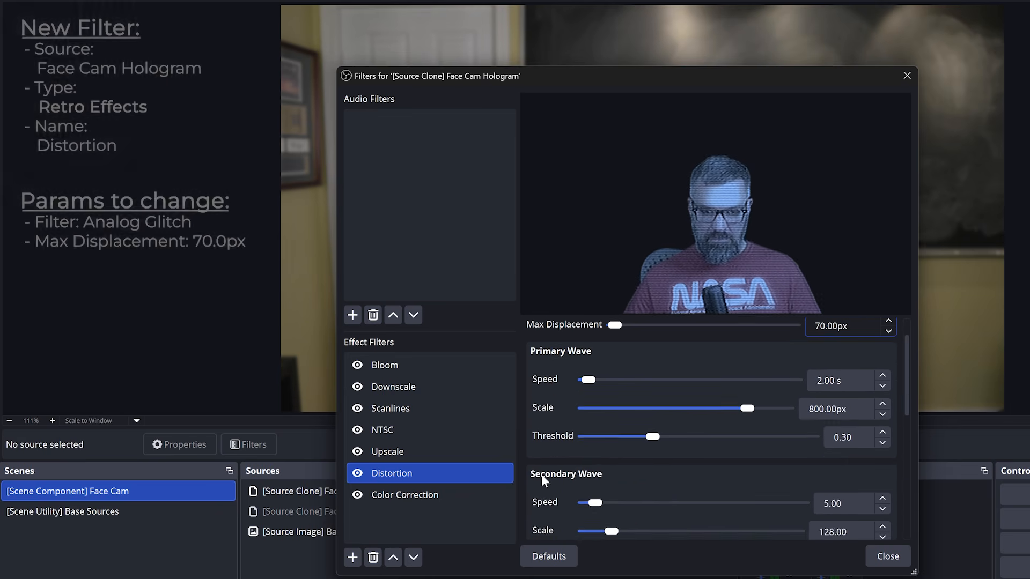
# Add an Advanced Mask filter named "Gradient" and place it between Distortion and Color Correction
pyautogui.moveTo(716, 73); pyautogui.dragTo(758, 133)
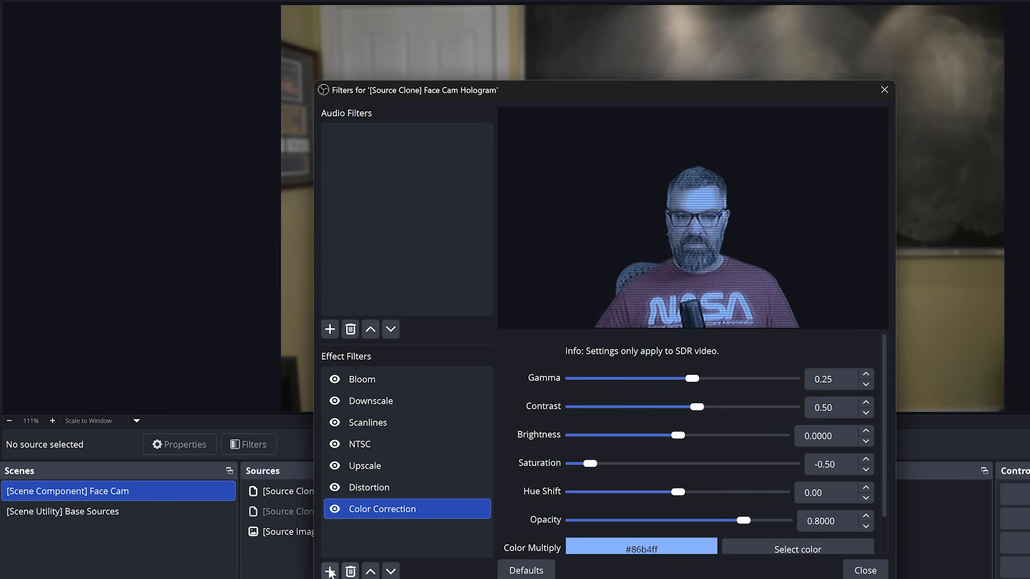
pyautogui.click(330, 571)
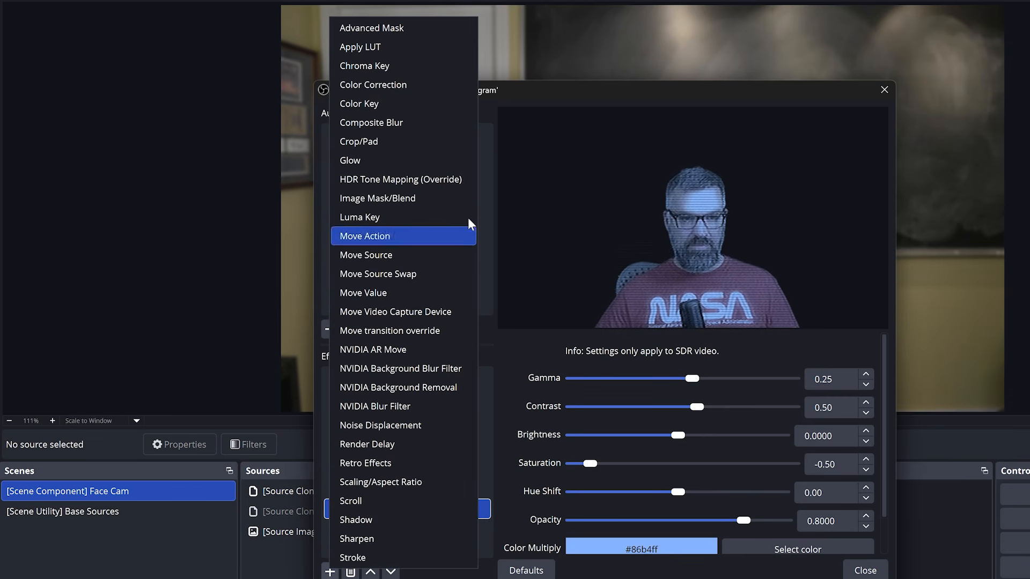
pyautogui.click(433, 37)
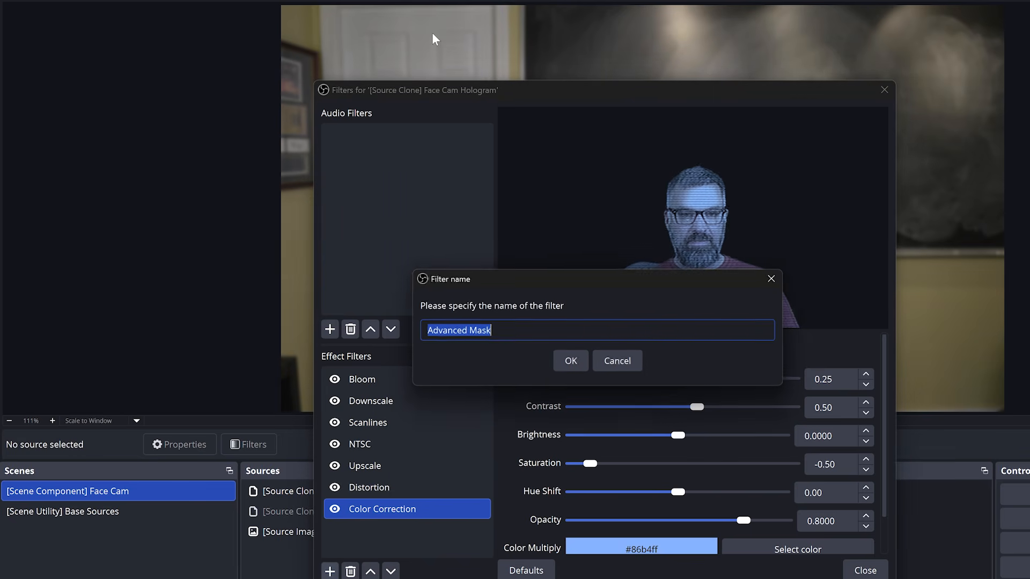
pyautogui.write('Gradient')
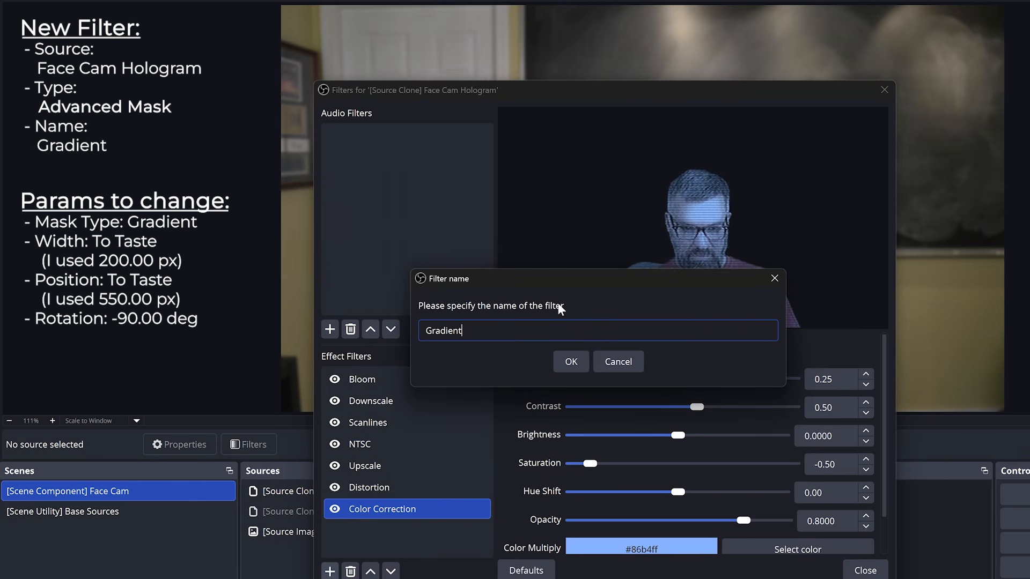
pyautogui.press('Return')
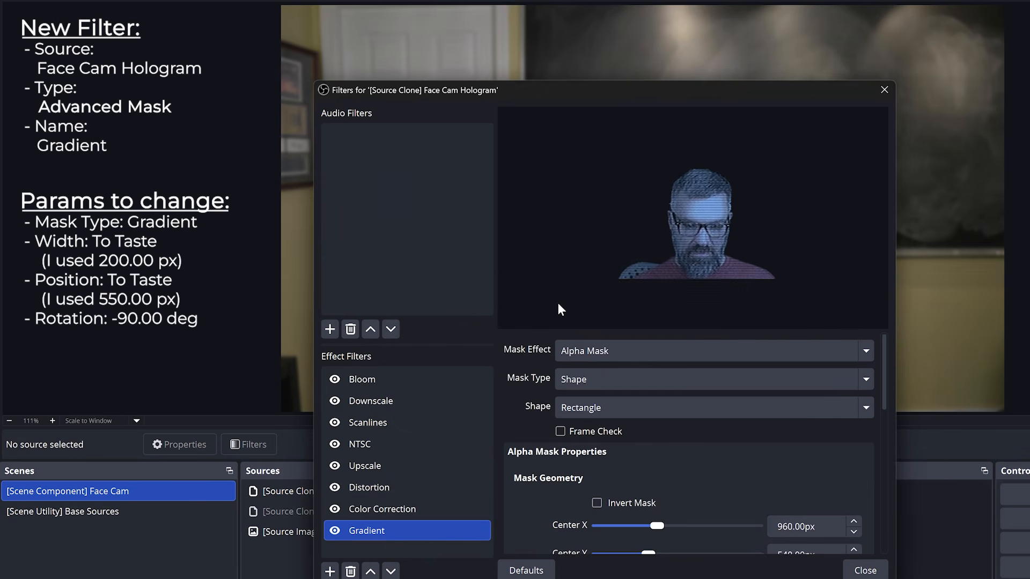
pyautogui.click(371, 570)
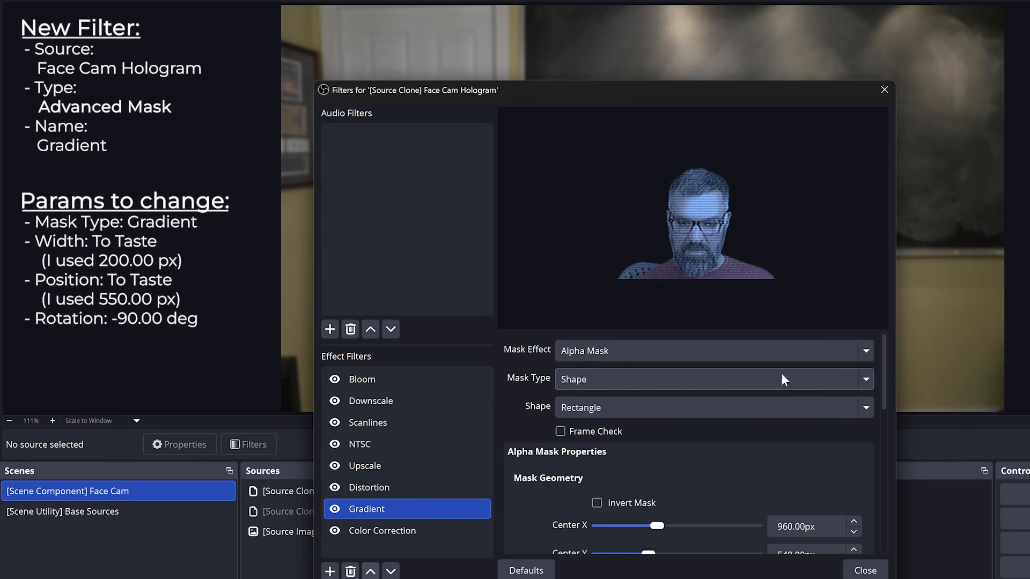
# Make the Gradient filter's mask type Gradient with a rotation of -90 deg
pyautogui.click(865, 382)
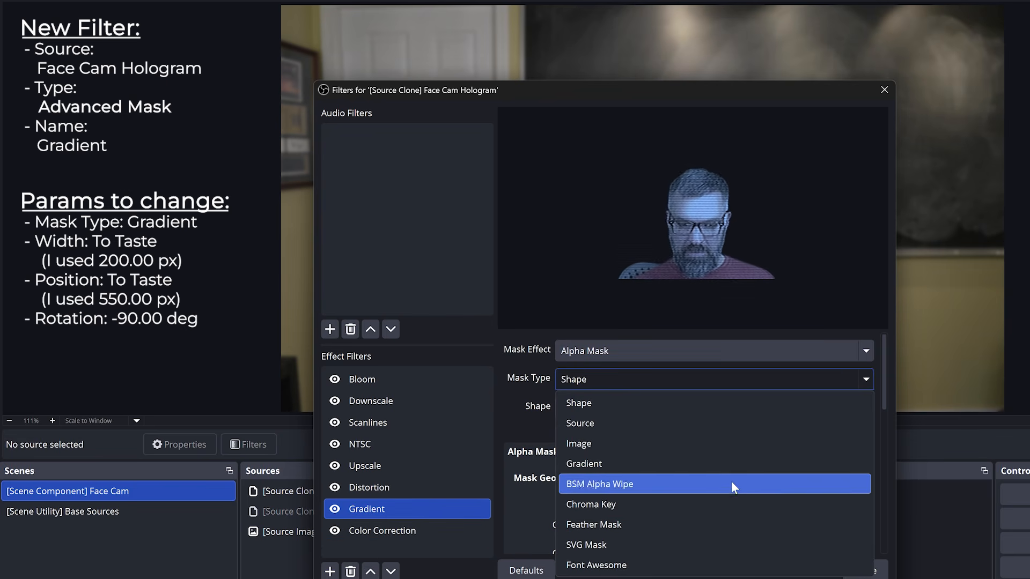
pyautogui.click(671, 465)
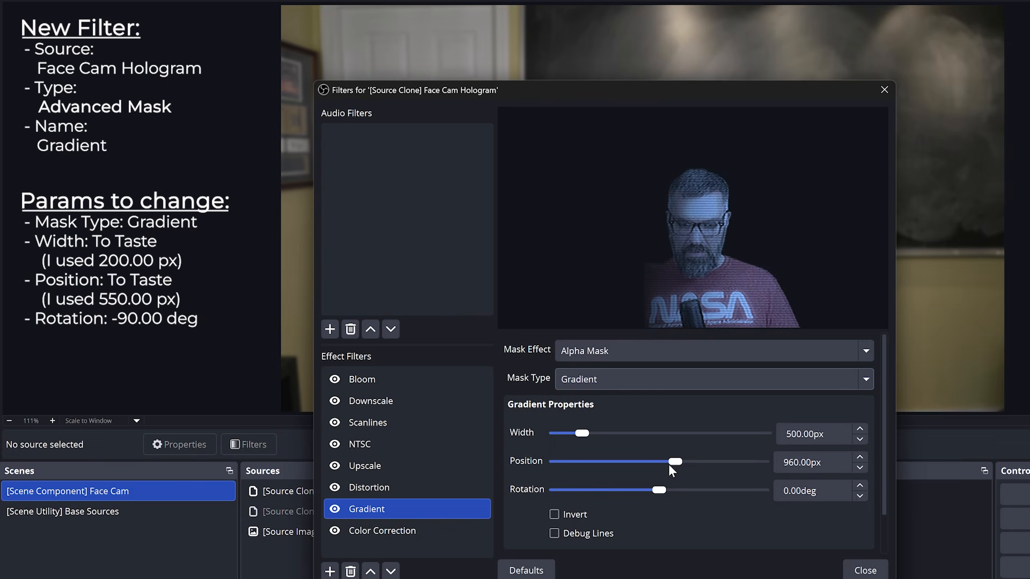
pyautogui.moveTo(659, 490); pyautogui.dragTo(636, 490)
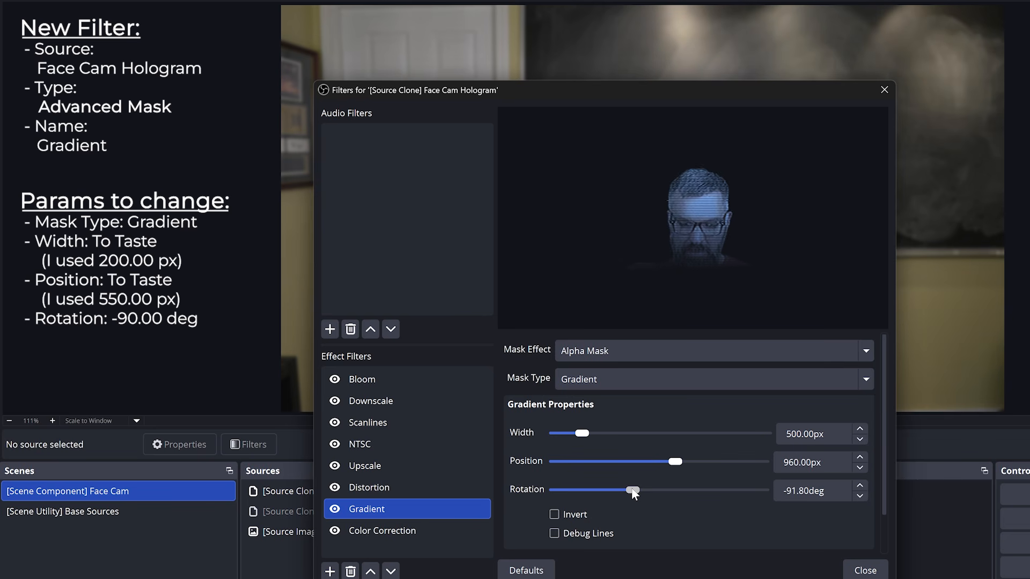
pyautogui.doubleClick(790, 489)
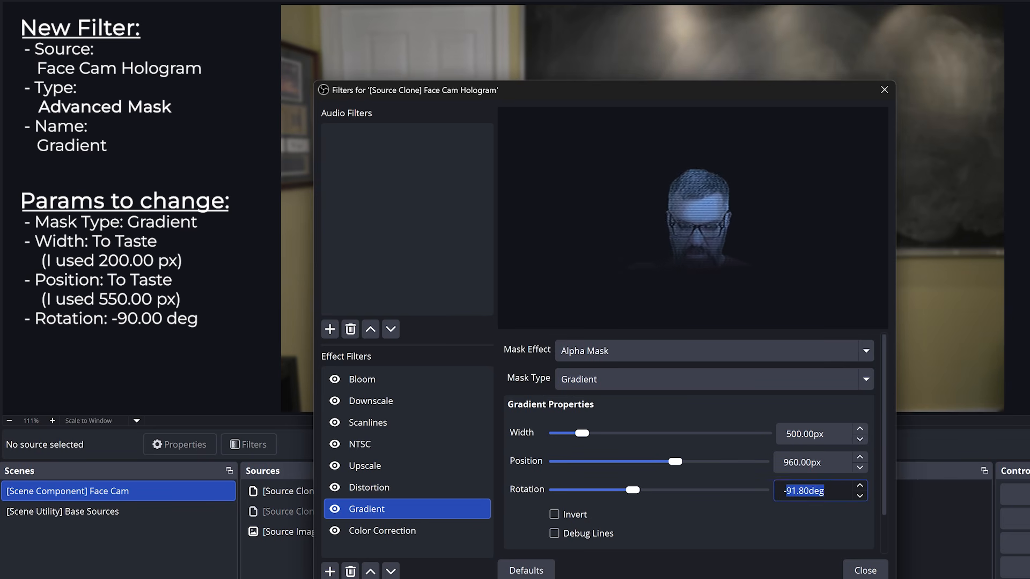
pyautogui.write('90')
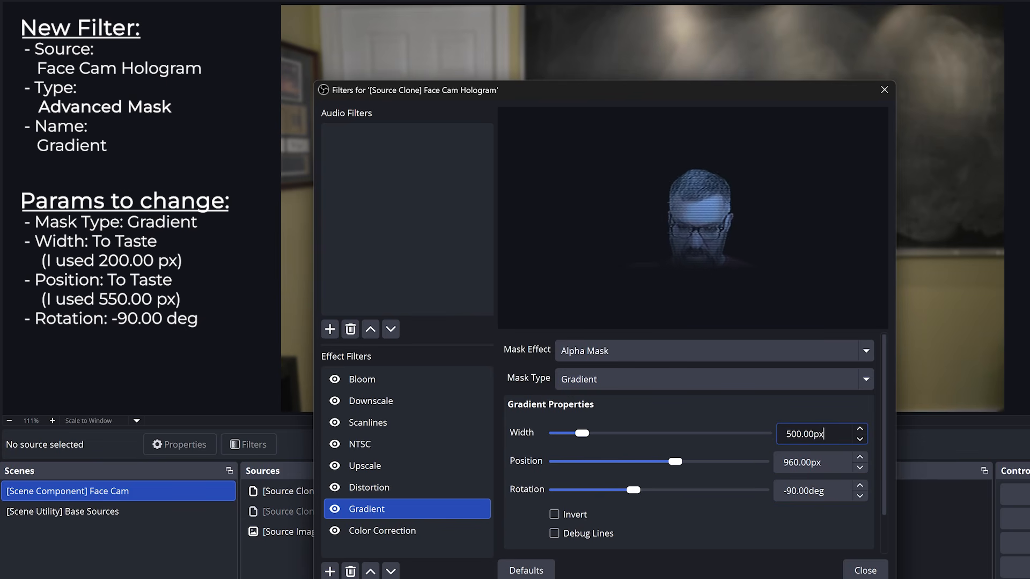
# Set the gradient mask's width to 200 px and position to 550 px, and check its placement with the debug lines
pyautogui.write('200')
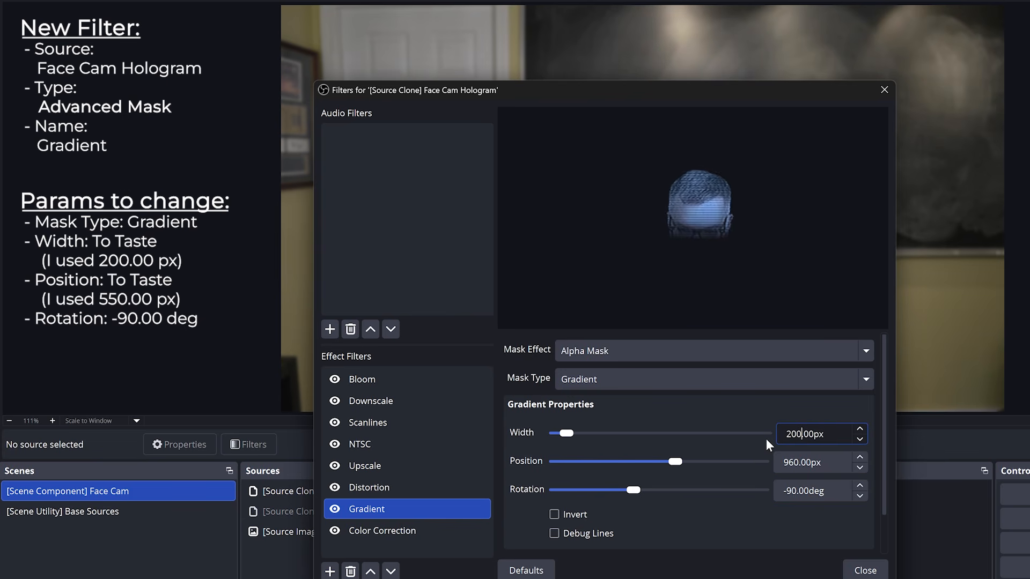
pyautogui.press('Tab')
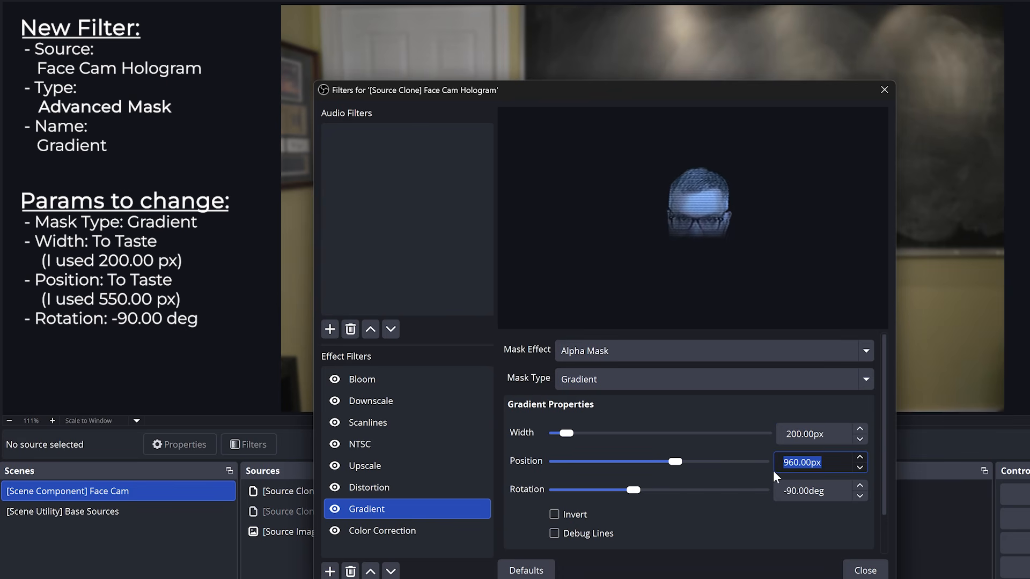
pyautogui.write('550')
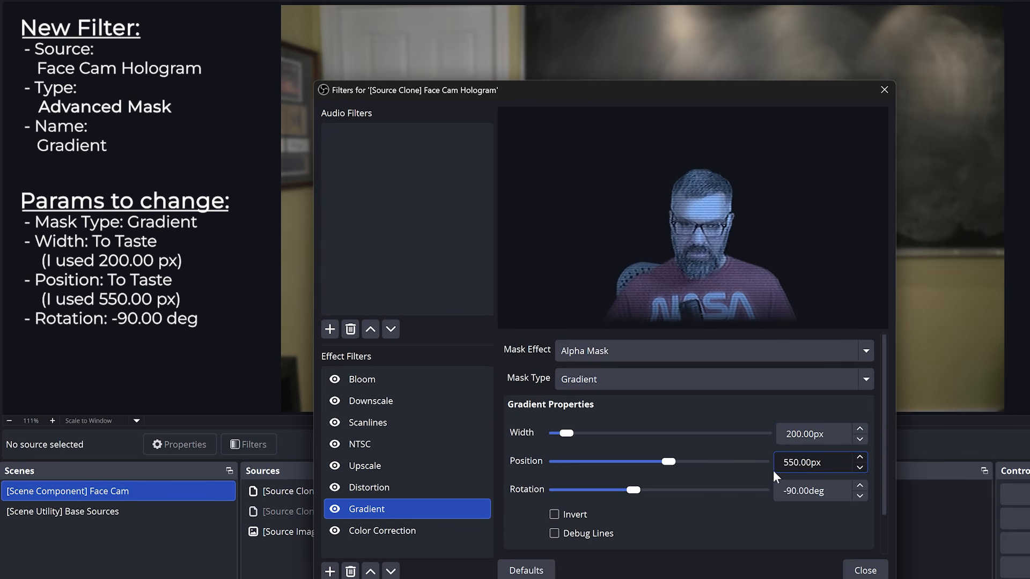
pyautogui.click(553, 532)
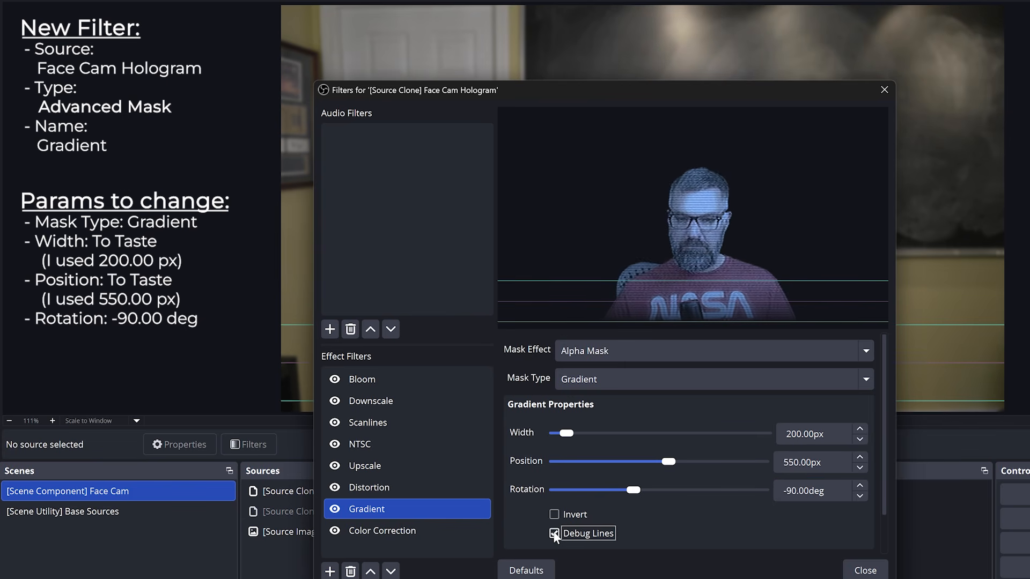
pyautogui.click(554, 534)
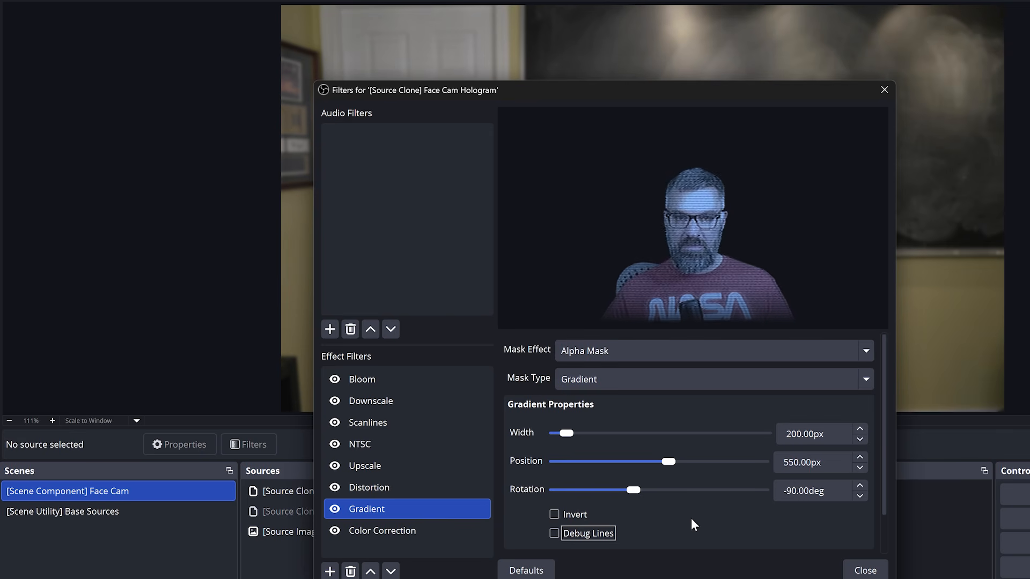
# Add a Glow filter named "Glow" and place it between Distortion and Gradient
pyautogui.click(330, 572)
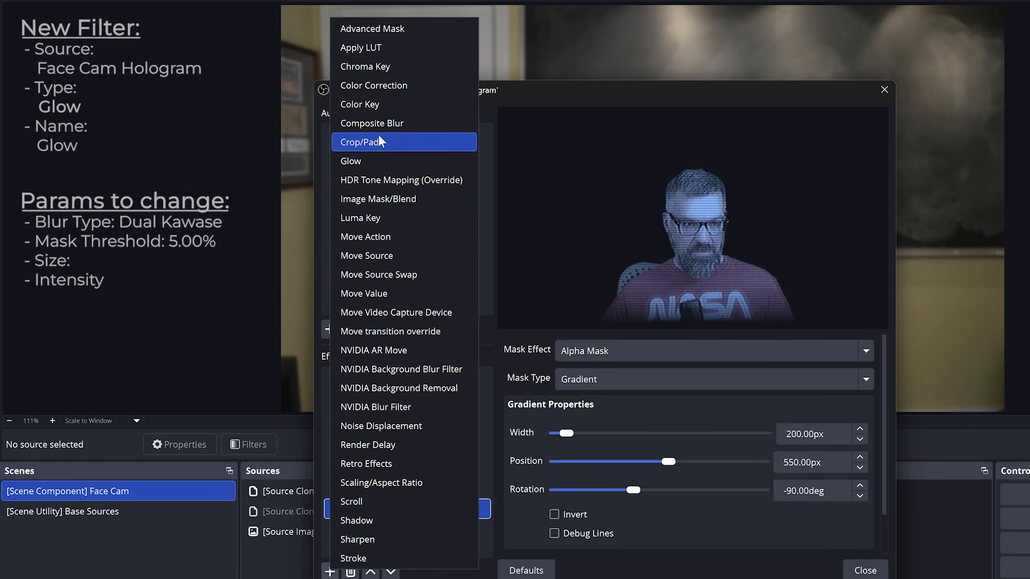
pyautogui.click(375, 158)
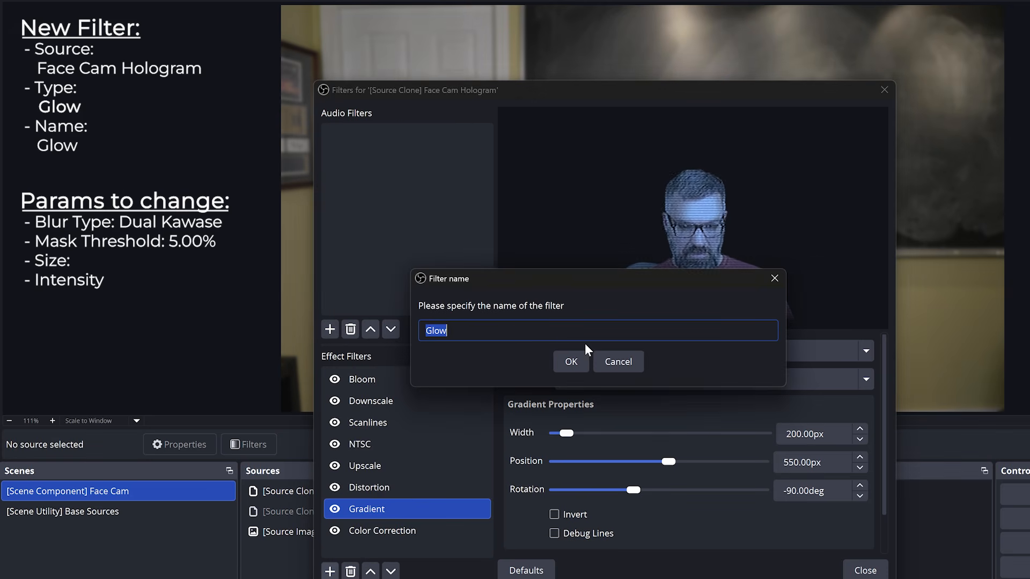
pyautogui.click(580, 363)
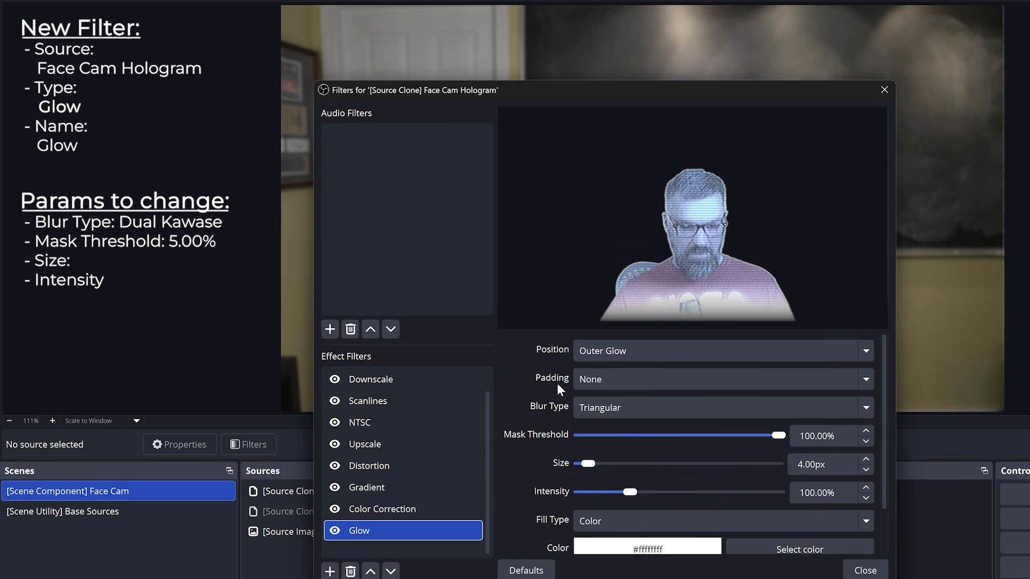
pyautogui.click(370, 571)
pyautogui.click(370, 571)
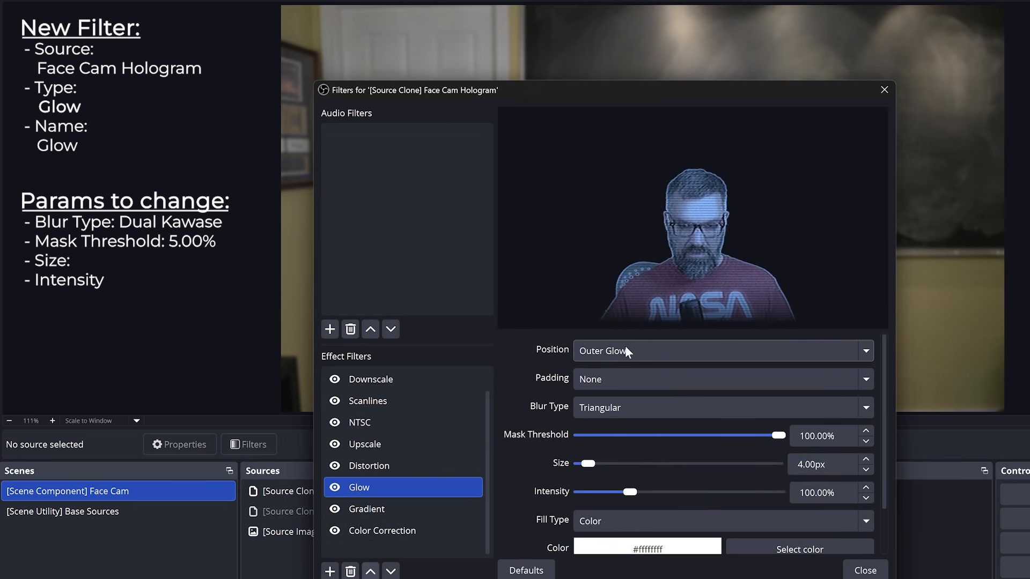
# Set the Glow filter's blur type to Dual Kawase and its mask threshold to 5%
pyautogui.click(820, 407)
pyautogui.click(761, 450)
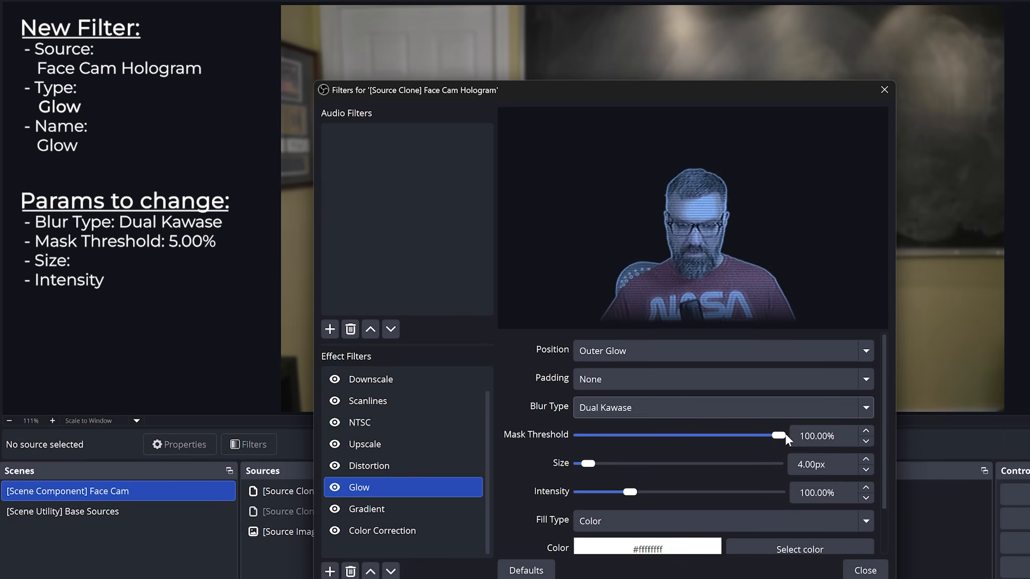
pyautogui.moveTo(779, 435); pyautogui.dragTo(762, 439)
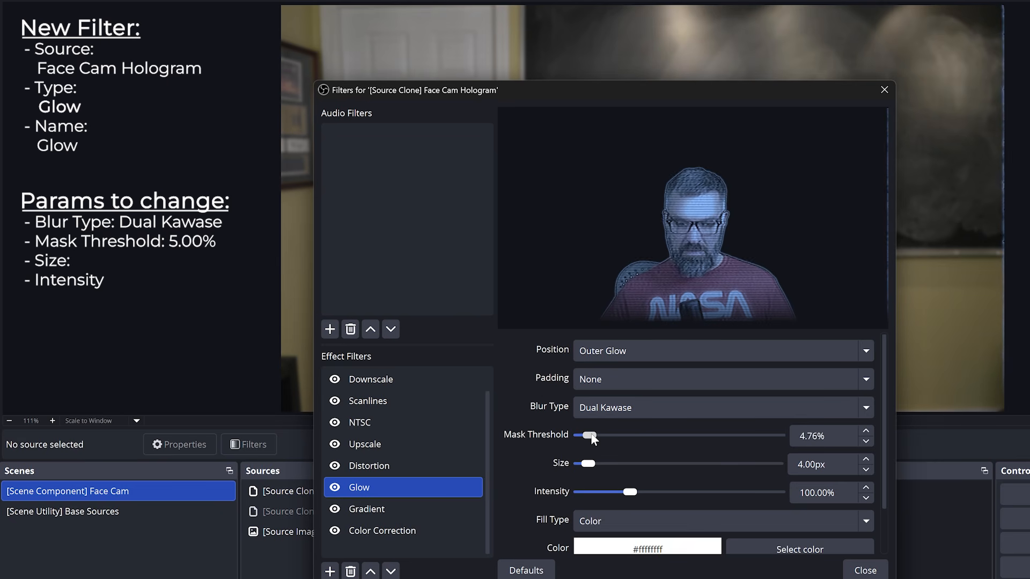
pyautogui.moveTo(830, 437); pyautogui.dragTo(794, 436)
pyautogui.write('5')
# Set the glow size to 33 px and intensity to 65%, and close the hologram source's filters
pyautogui.click(829, 465)
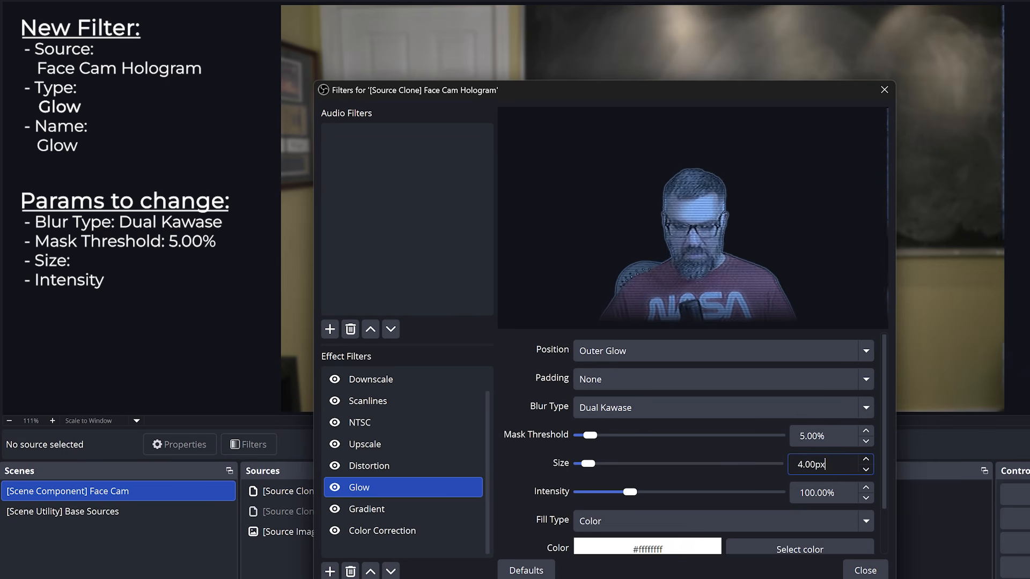
pyautogui.write('33')
pyautogui.doubleClick(807, 491)
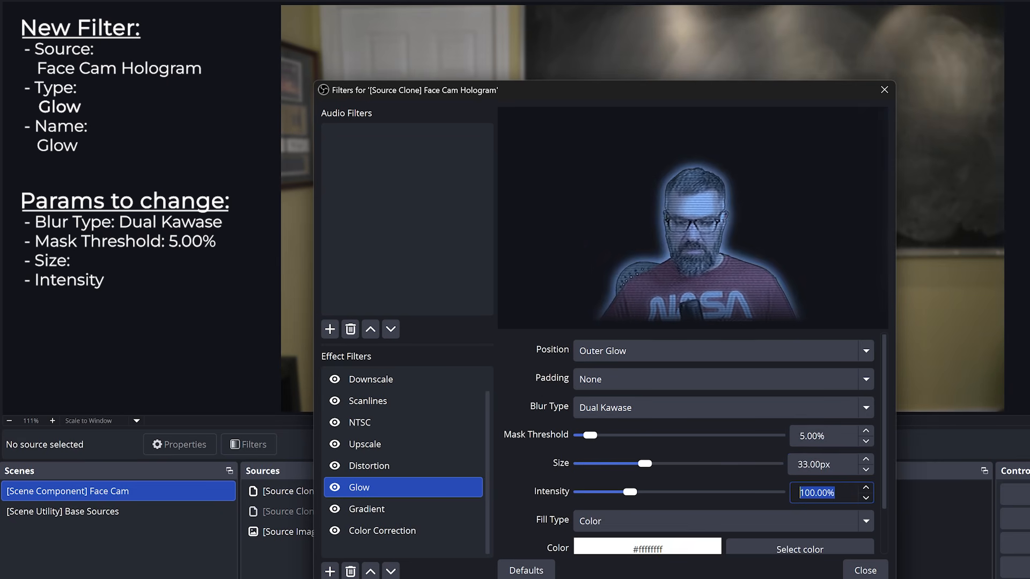
pyautogui.write('65')
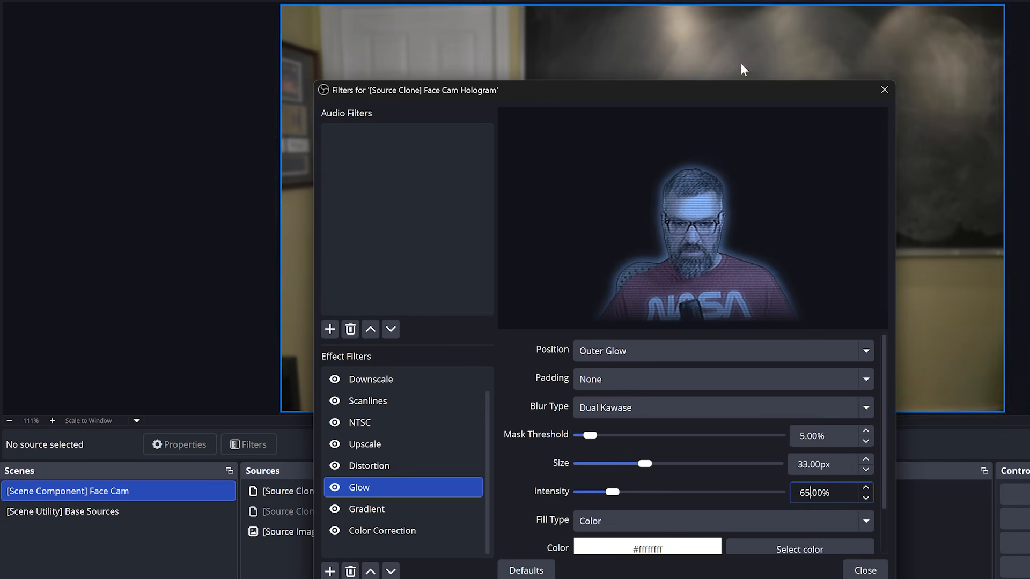
pyautogui.moveTo(694, 88); pyautogui.dragTo(747, 60)
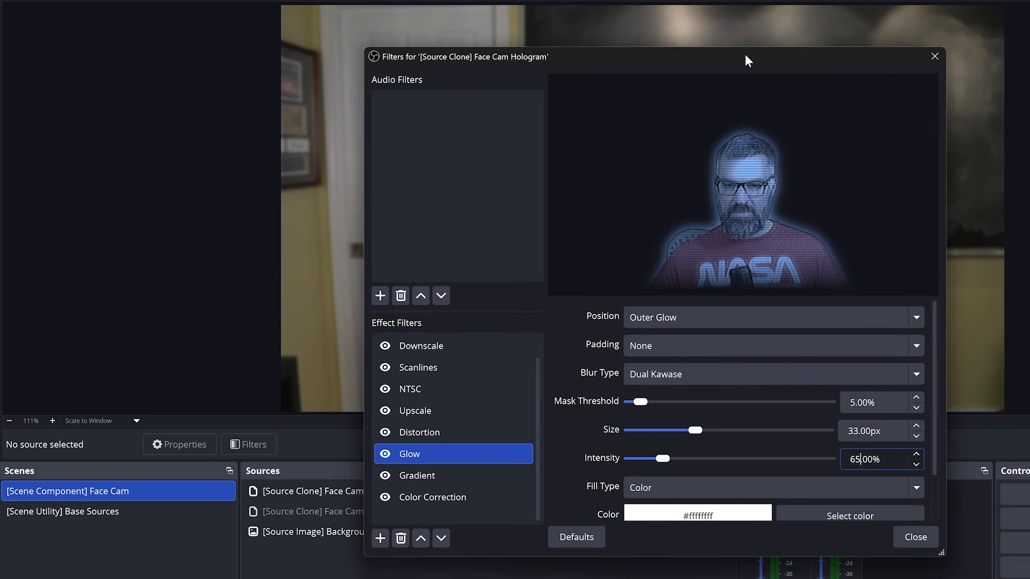
pyautogui.click(935, 54)
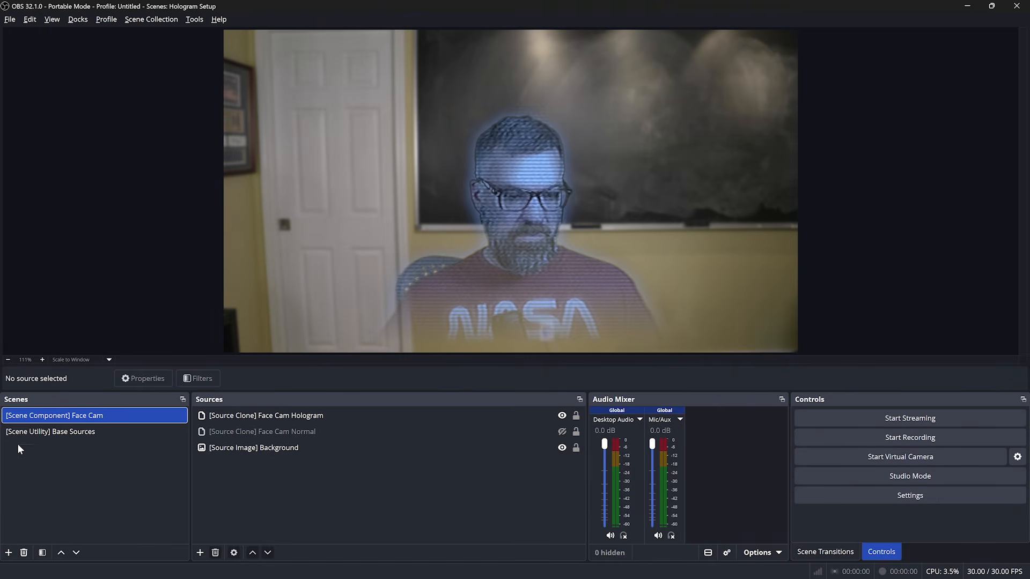
# Create a new scene named "[Scene Utility] Hologram Mask"
pyautogui.click(8, 552)
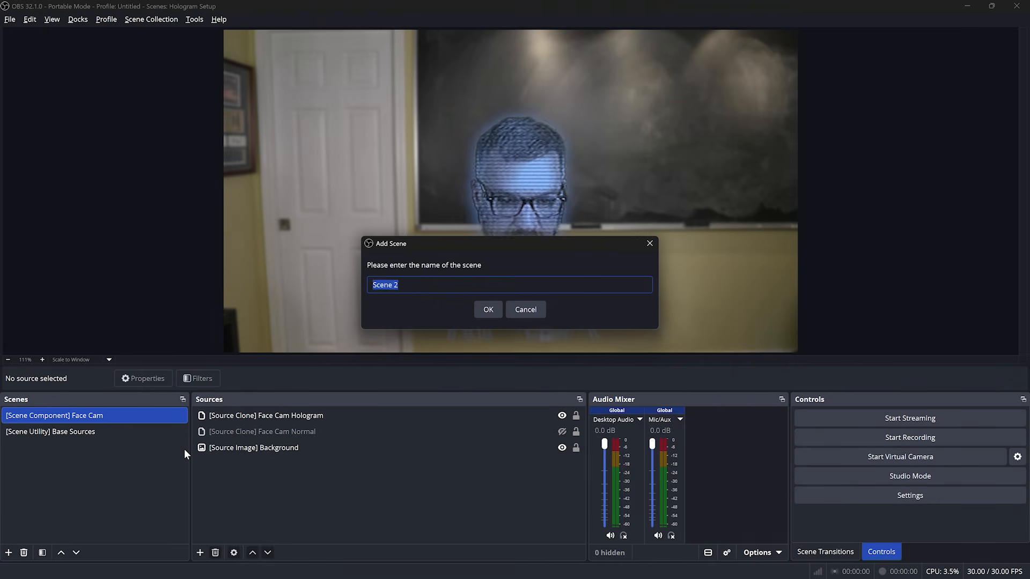
pyautogui.write('[Scene Utility] Hologram M')
pyautogui.press('BackSpace')
pyautogui.write('Hologram Mask')
pyautogui.press('Return')
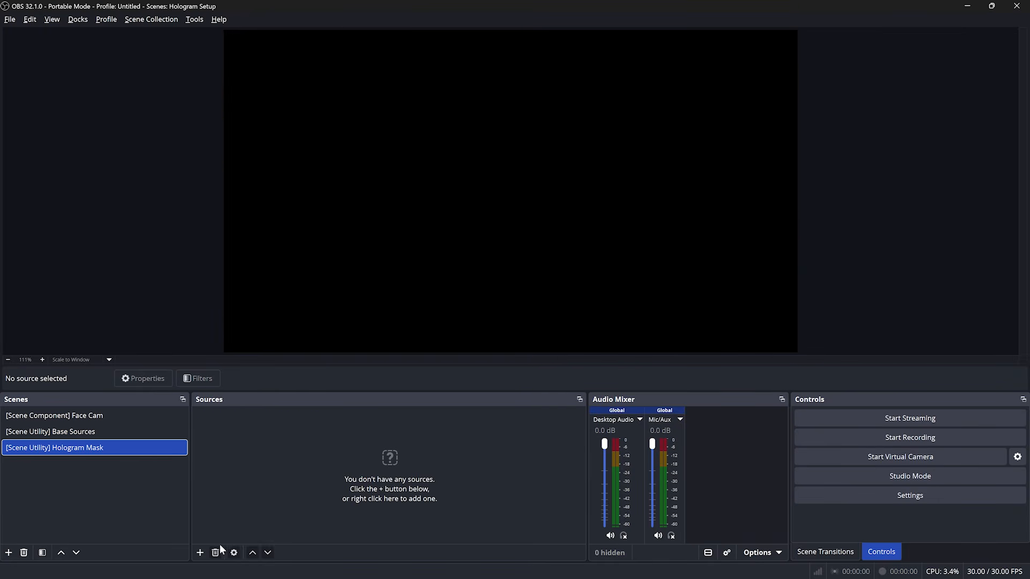
# Add a new Noise source named "[Source Noise] Hologram Mask" to the Hologram Mask scene
pyautogui.click(199, 553)
pyautogui.click(271, 400)
pyautogui.write('[Source Noise] Hologram Mask')
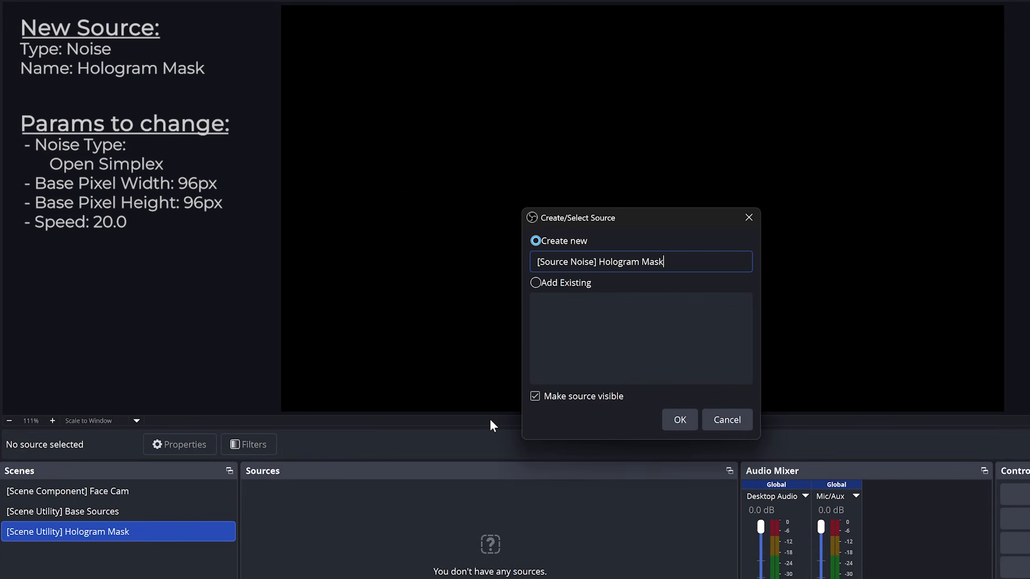
pyautogui.press('Return')
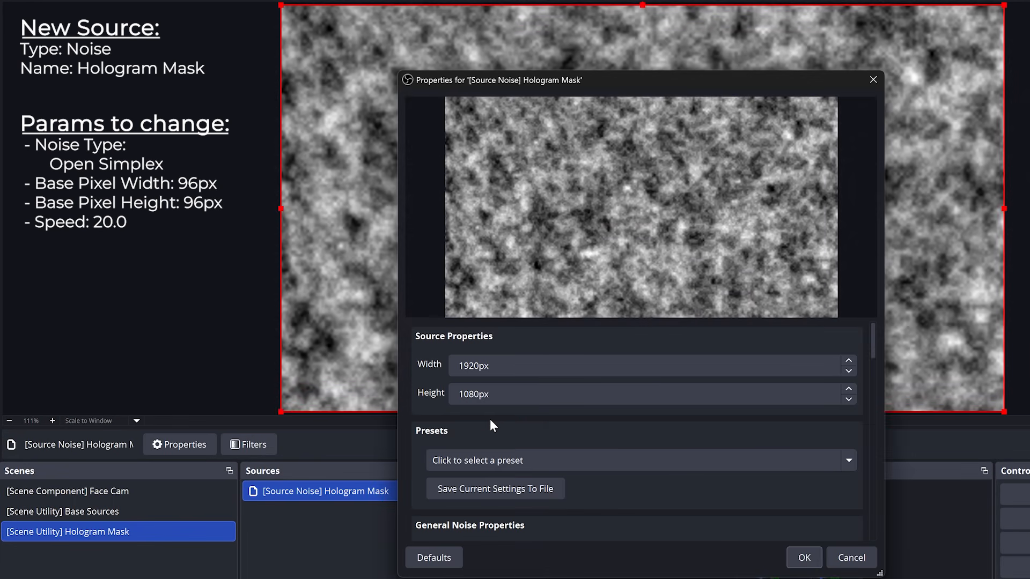
# Set the Hologram Mask source's noise type to Open Simplex
pyautogui.scroll(-5, 423, 402)
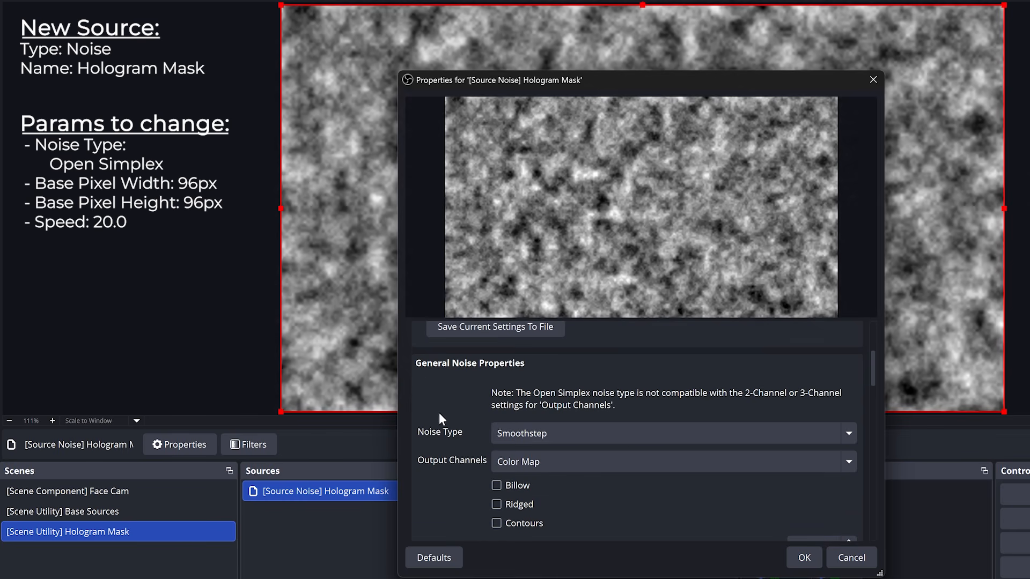
pyautogui.click(620, 433)
pyautogui.click(552, 518)
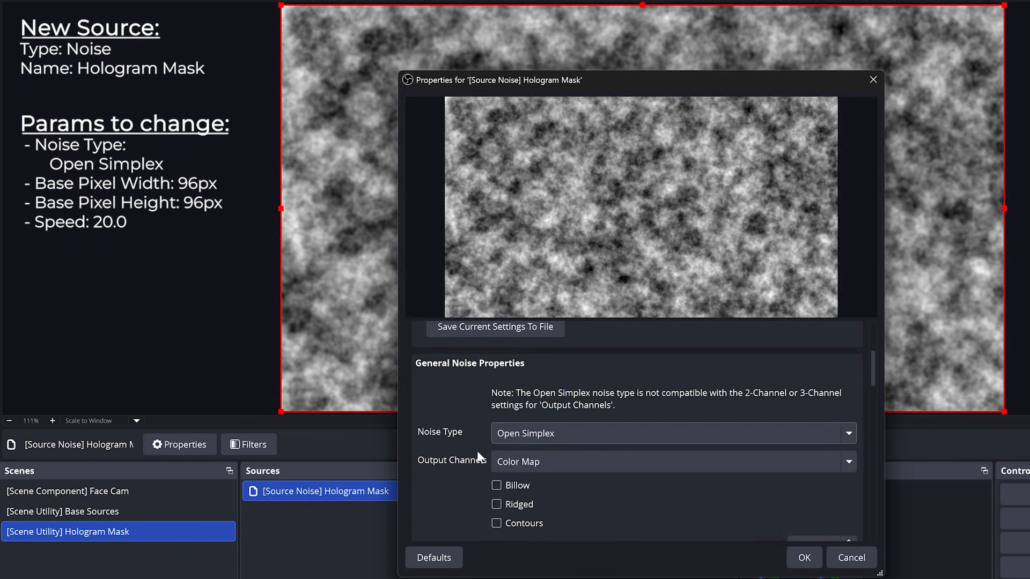
# Set the noise's base pixel width and base pixel height to 96 px each
pyautogui.scroll(-5, 436, 440)
pyautogui.scroll(-5, 429, 438)
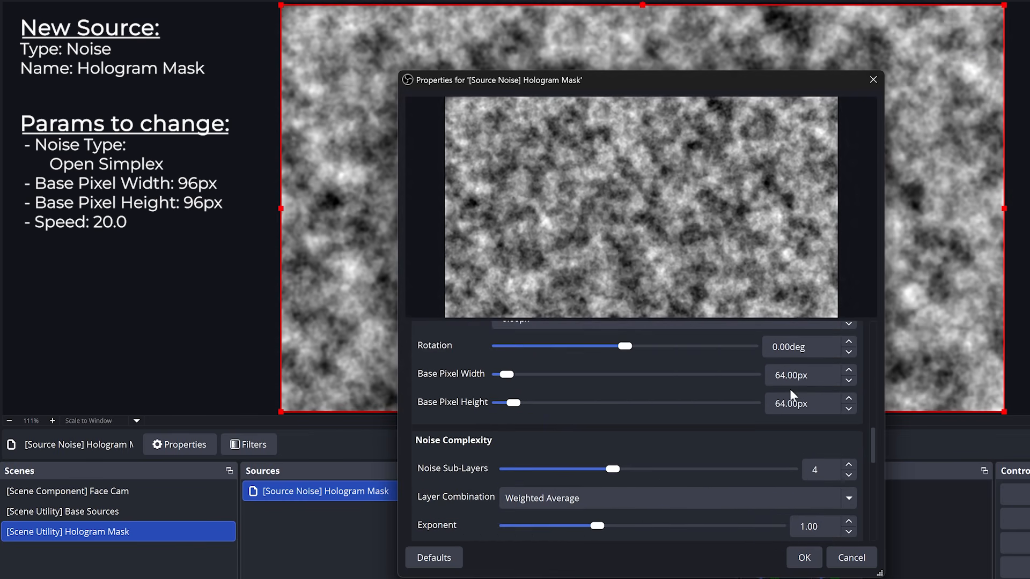
pyautogui.doubleClick(791, 375)
pyautogui.write('96')
pyautogui.press('Tab')
pyautogui.write('96')
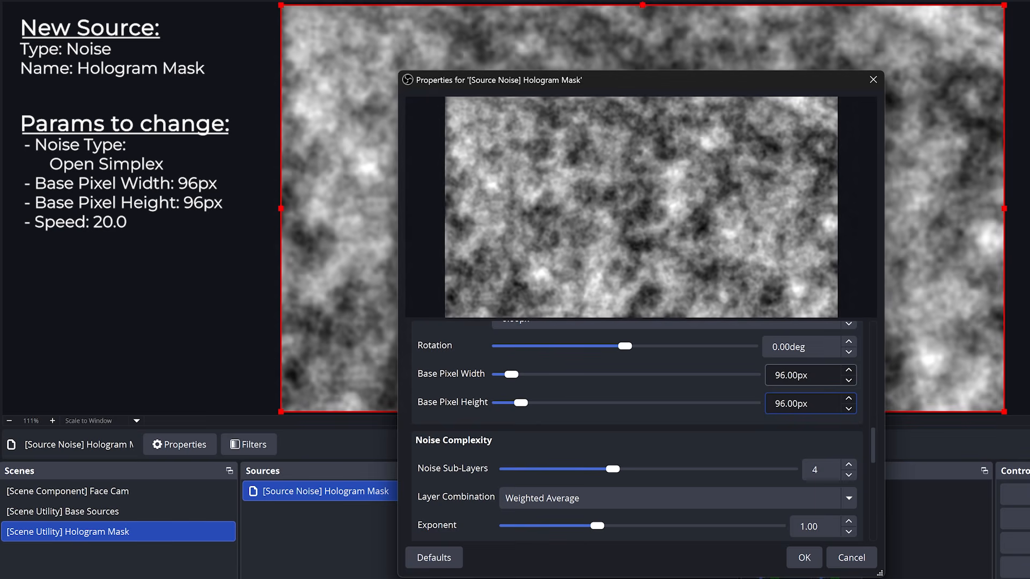
# Set the Hologram Mask noise's evolution speed to 20, confirm its properties, and hide the noise source
pyautogui.scroll(-8, 432, 453)
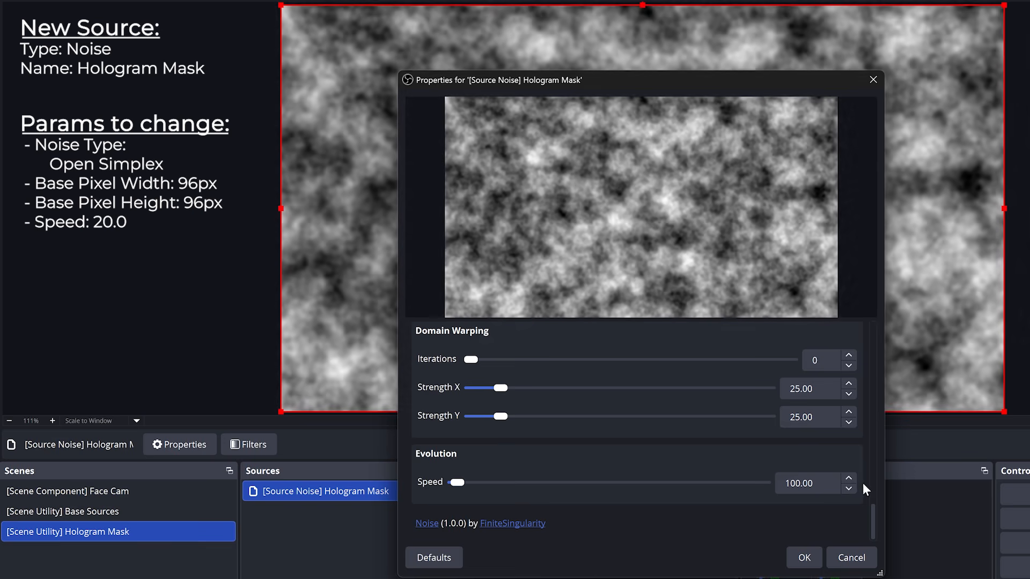
pyautogui.doubleClick(799, 483)
pyautogui.write('20')
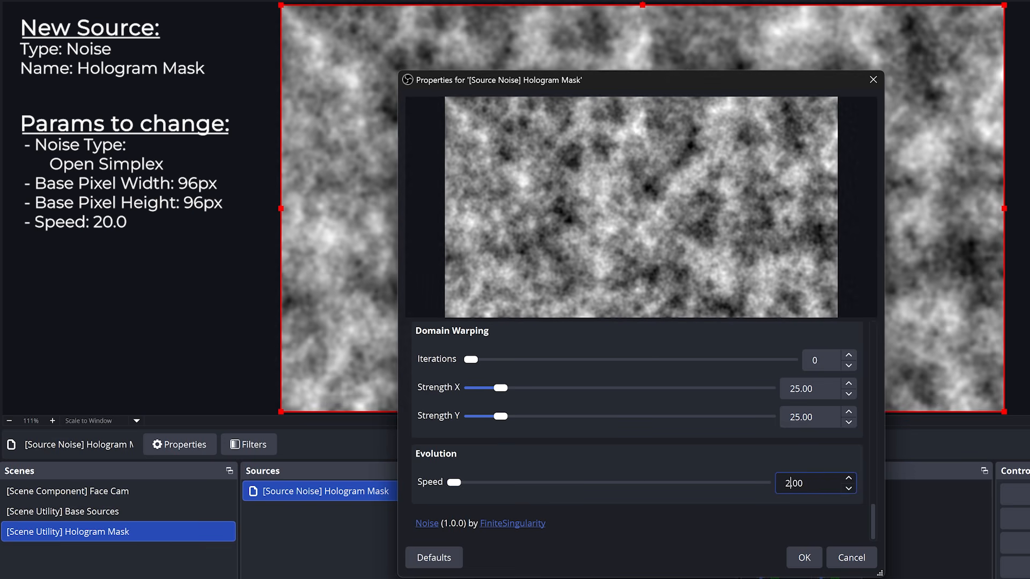
pyautogui.click(804, 558)
pyautogui.click(589, 574)
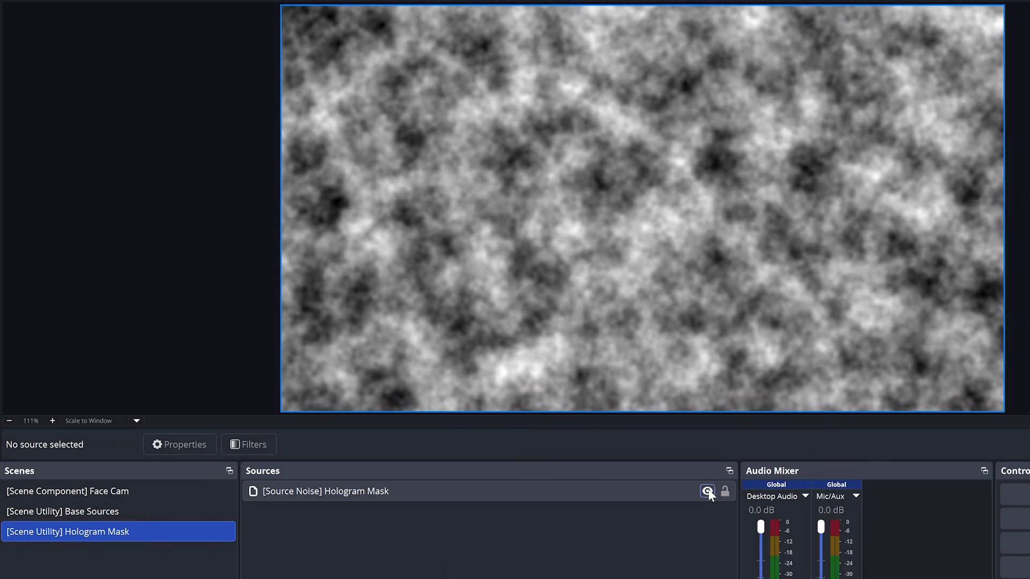
pyautogui.click(707, 492)
# Add a new Color source named "[Source Color] Hologram Composite Mask" to the Hologram Mask scene, keeping its default properties
pyautogui.rightClick(266, 514)
pyautogui.moveTo(317, 527)
pyautogui.click(427, 338)
pyautogui.write('[Source Color] H')
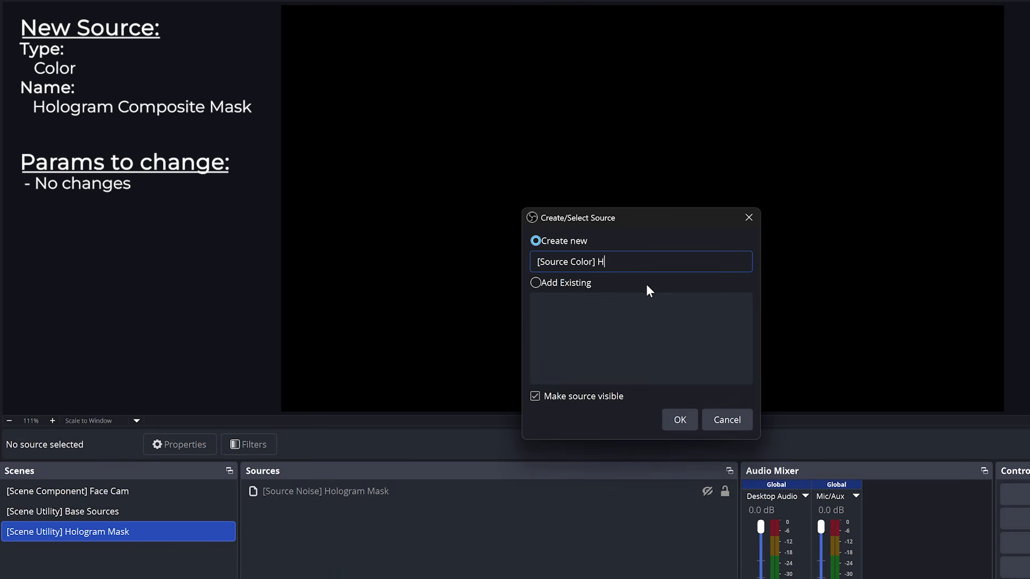
pyautogui.write('ologram Composite Mask')
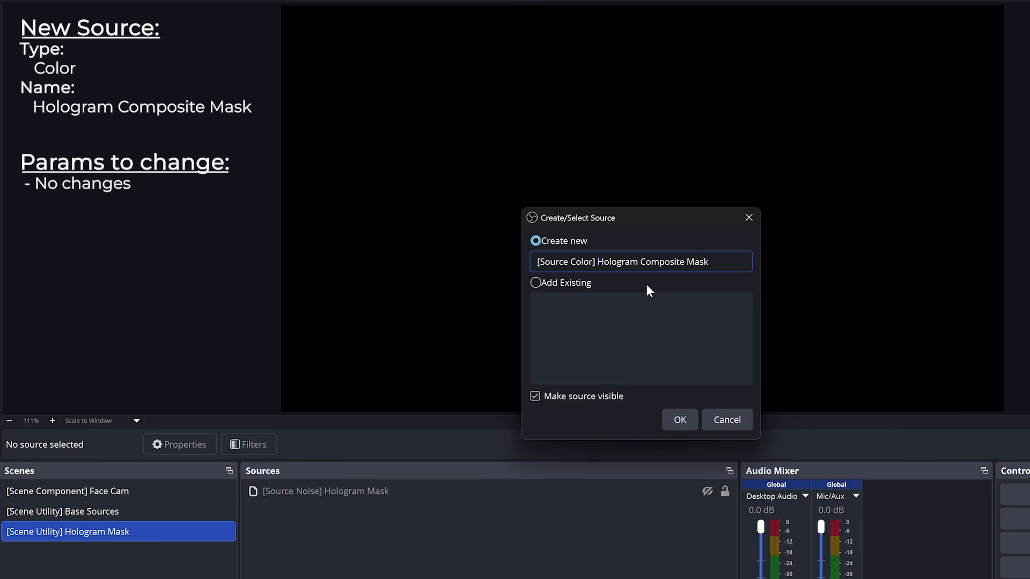
pyautogui.press('Return')
pyautogui.click(804, 558)
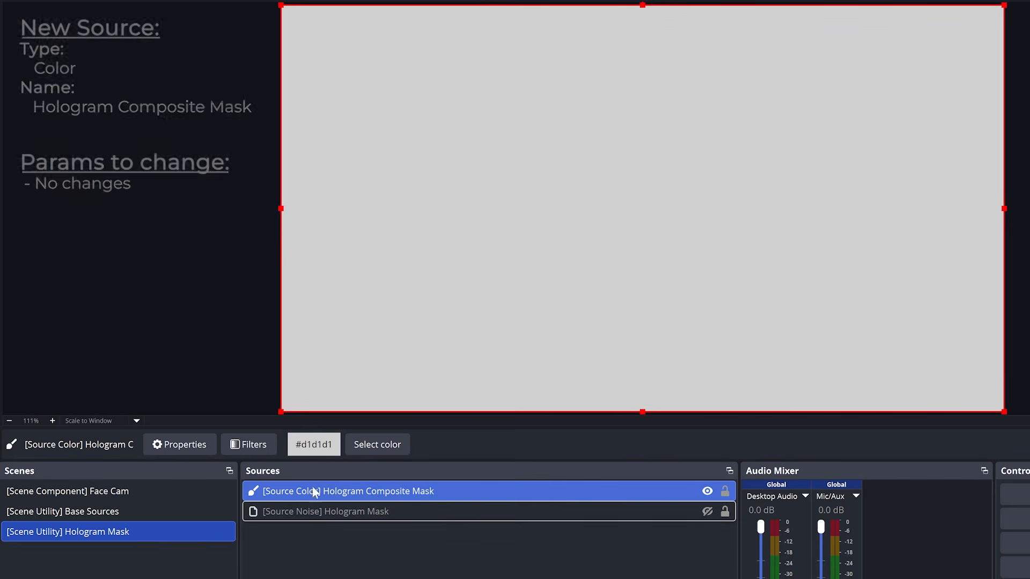
# Add an Advanced Mask effect filter named "Mask" to the Hologram Composite Mask color source
pyautogui.rightClick(373, 490)
pyautogui.click(400, 453)
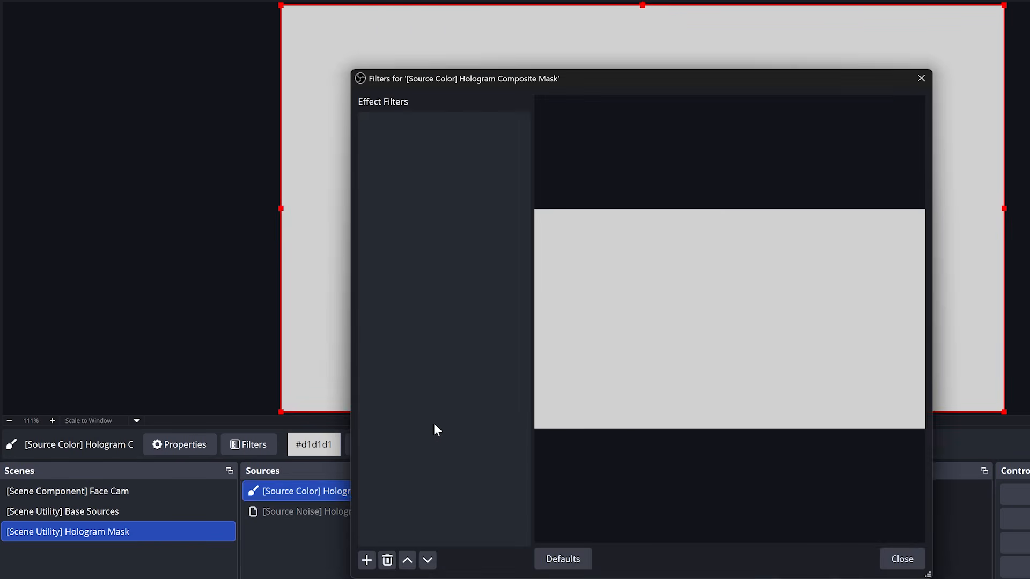
pyautogui.click(366, 560)
pyautogui.click(416, 18)
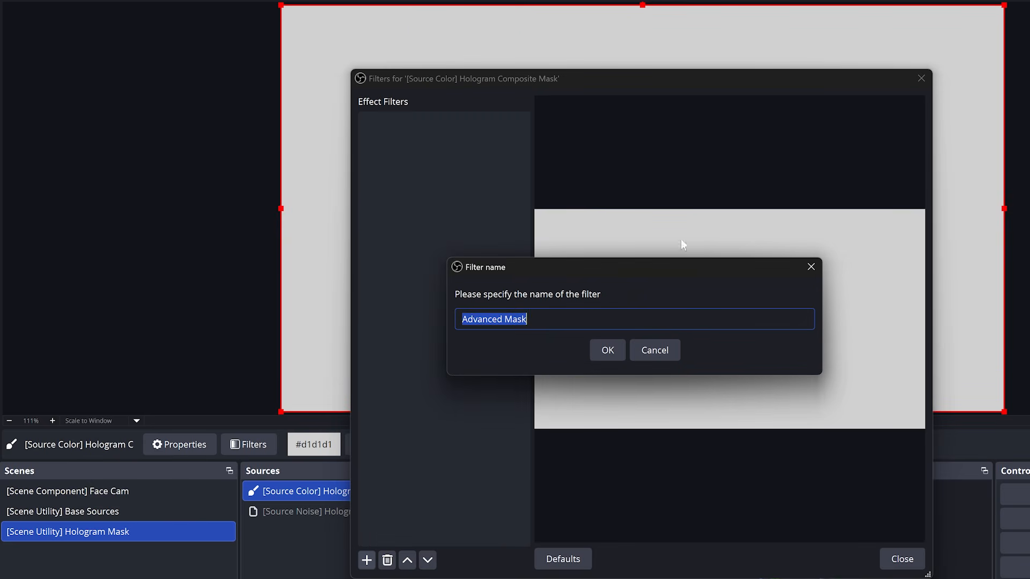
pyautogui.write('Mask')
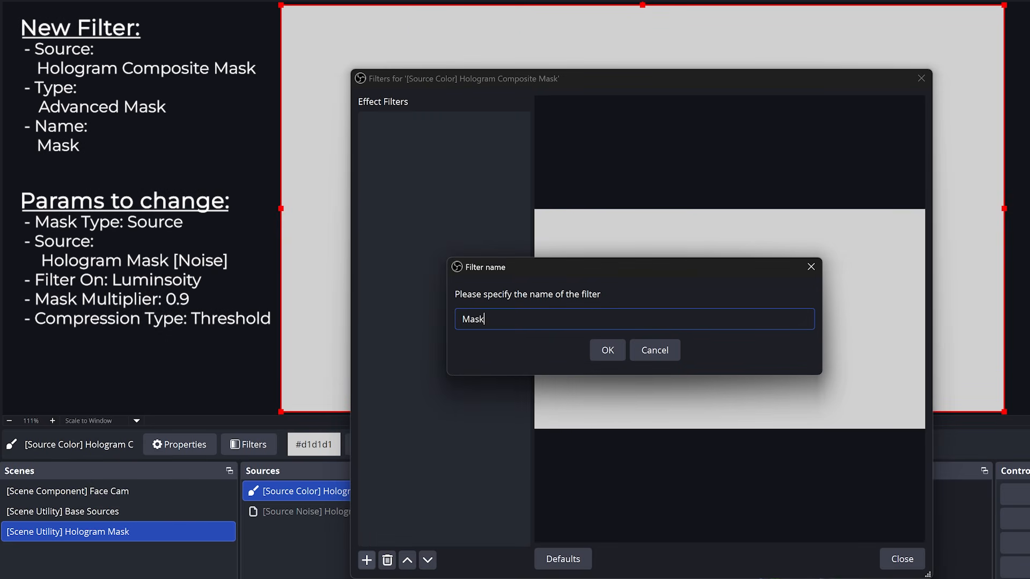
pyautogui.press('Return')
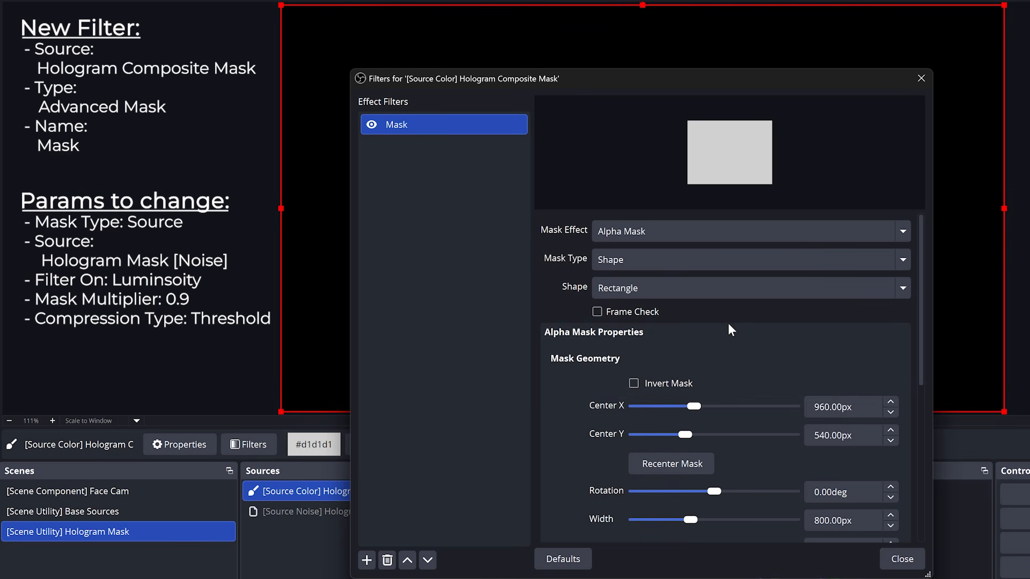
# Set the Mask filter's mask type to Source and choose "[Source Noise] Hologram Mask" as its source
pyautogui.click(904, 258)
pyautogui.click(768, 300)
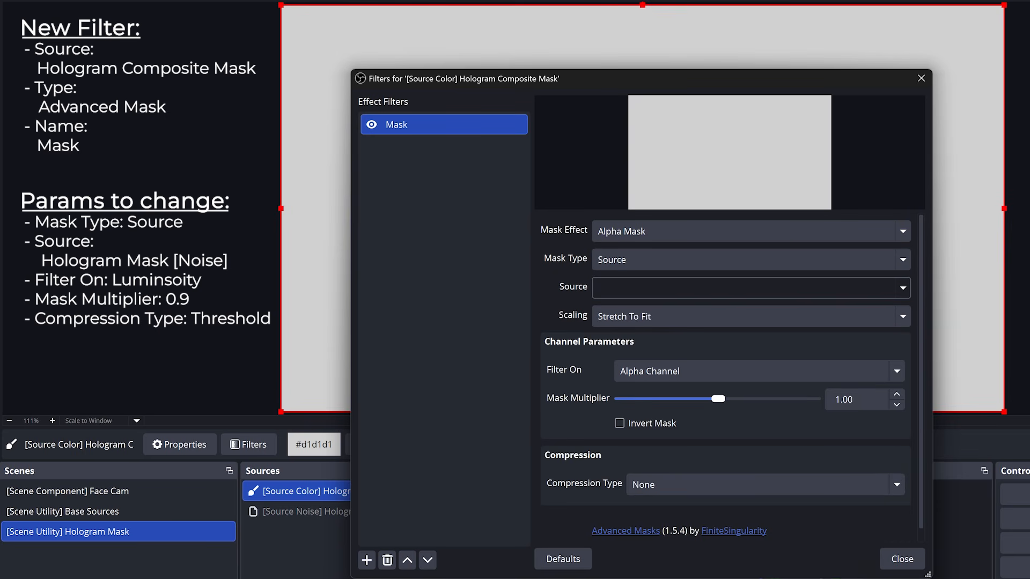
pyautogui.click(902, 290)
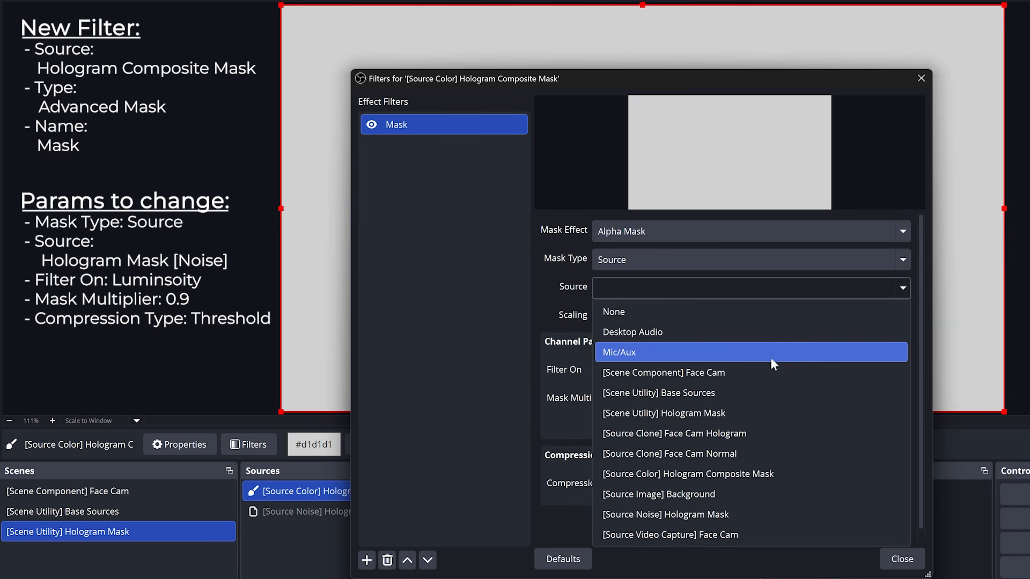
pyautogui.click(704, 514)
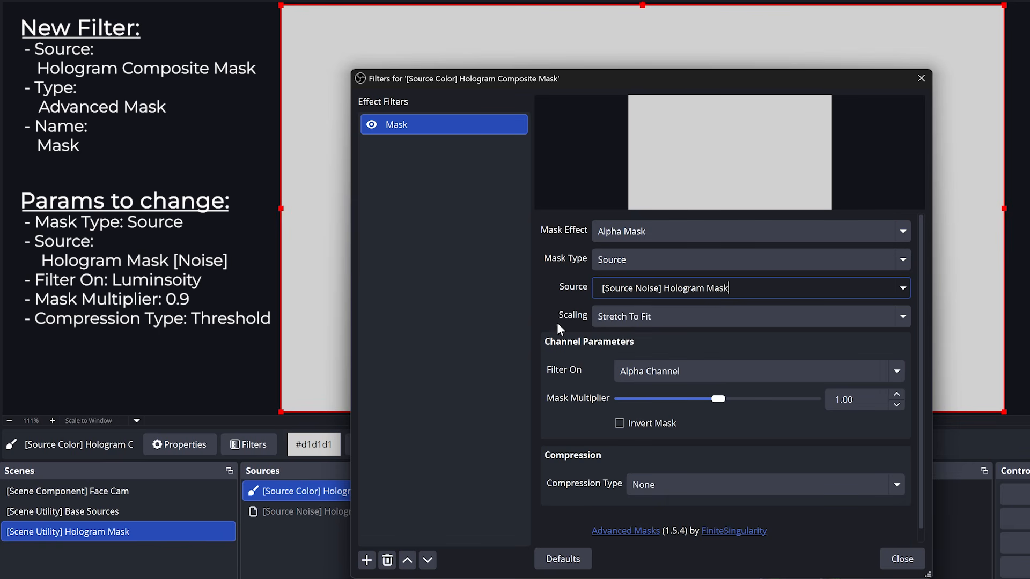
# Make the Mask filter work on Luminosity and set its mask multiplier to 0.9
pyautogui.click(734, 373)
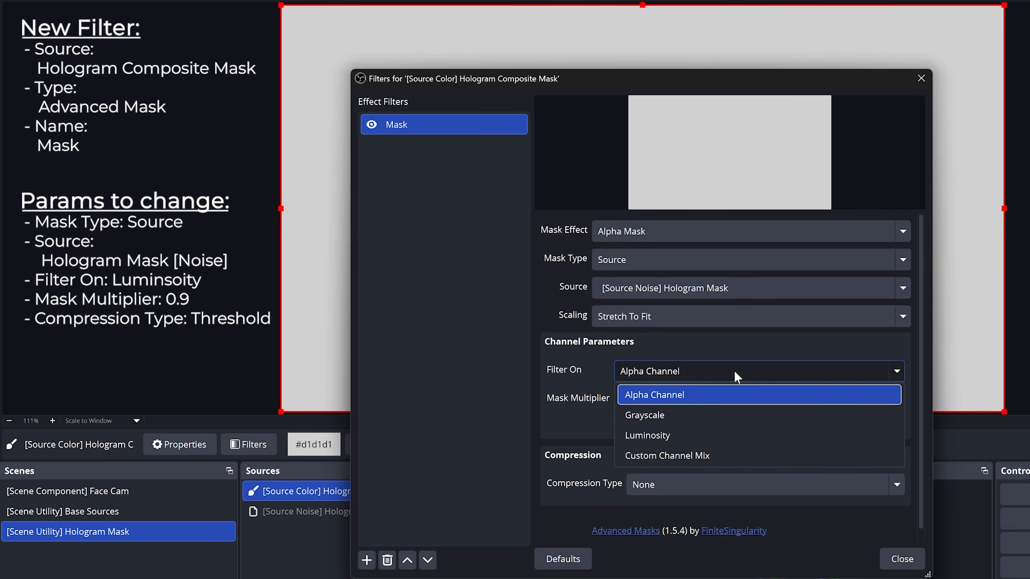
pyautogui.click(704, 433)
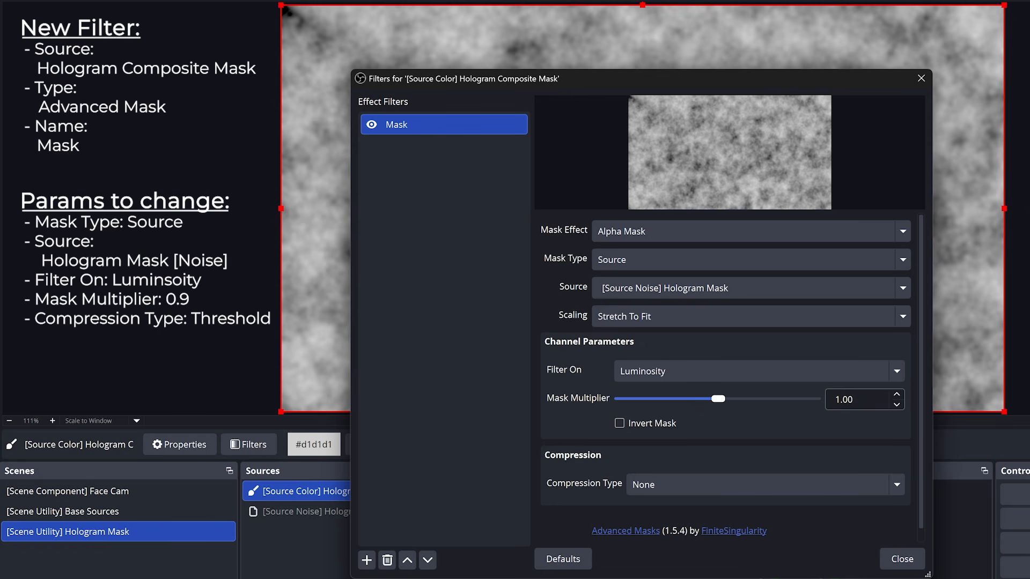
pyautogui.moveTo(860, 399); pyautogui.dragTo(834, 399)
pyautogui.write('0.9')
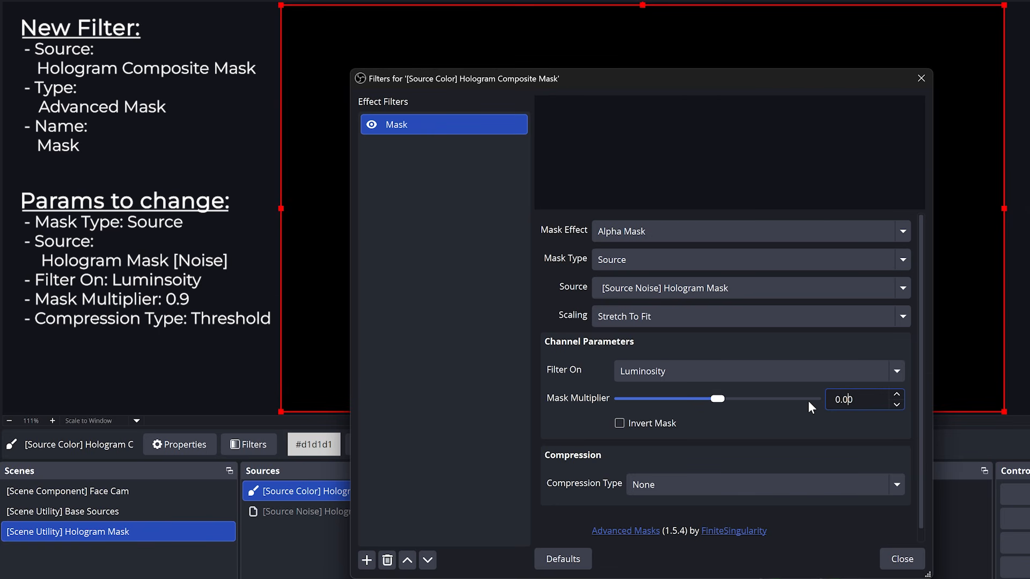
pyautogui.click(838, 422)
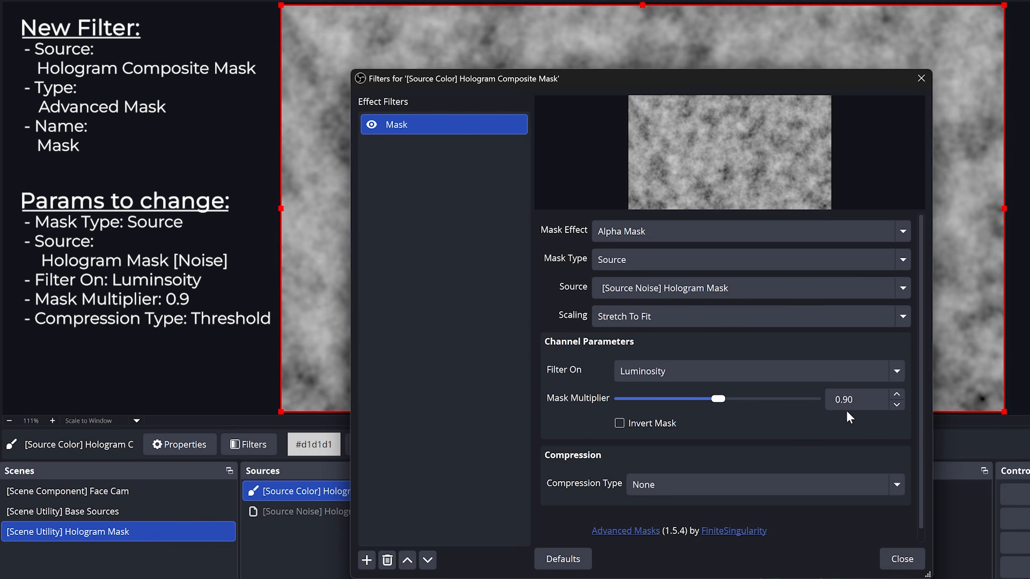
# Set the Mask filter's compression type to Threshold and try out the threshold value, ending at 0.00
pyautogui.click(661, 483)
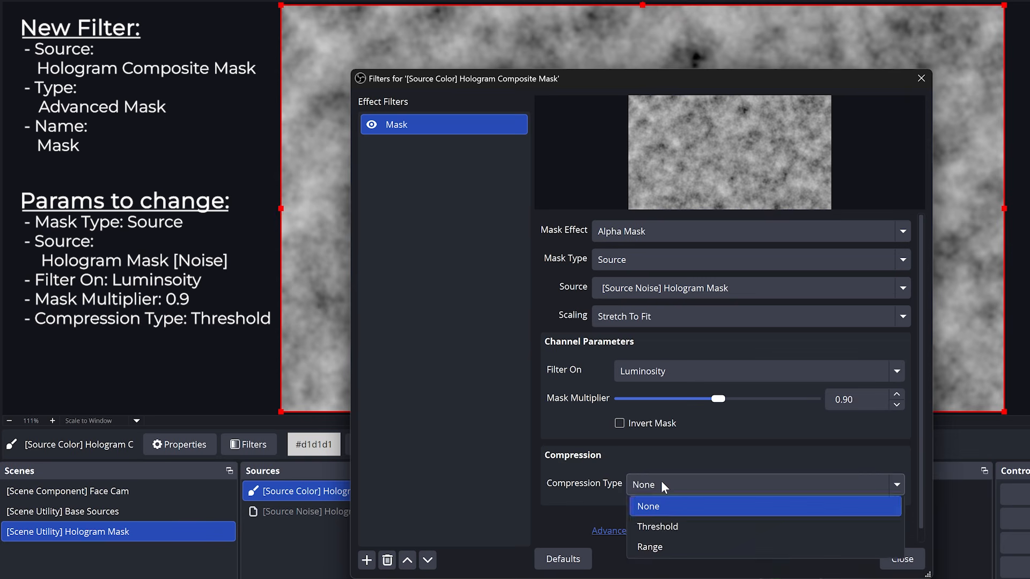
pyautogui.click(675, 530)
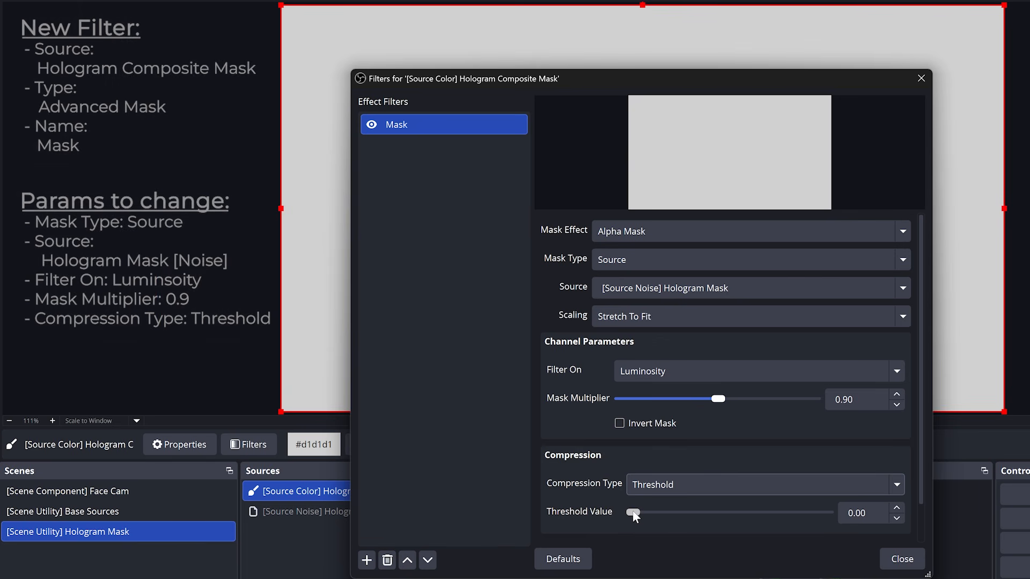
pyautogui.moveTo(659, 513)
pyautogui.mouseDown()
pyautogui.moveTo(835, 519)
pyautogui.moveTo(658, 522)
pyautogui.mouseUp()
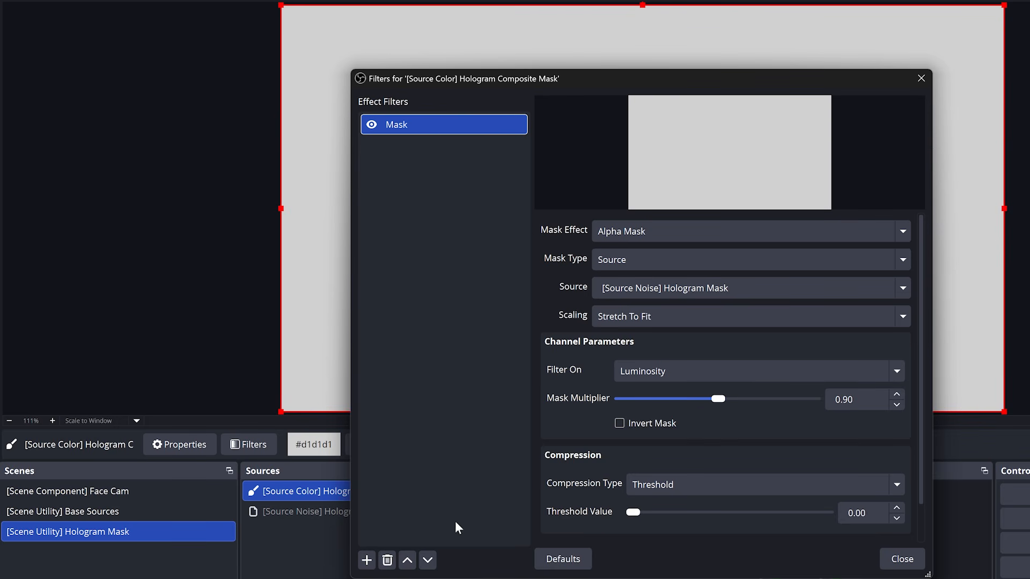
# Add a Move Value filter named "Mask On" to the Hologram Composite Mask source
pyautogui.click(368, 560)
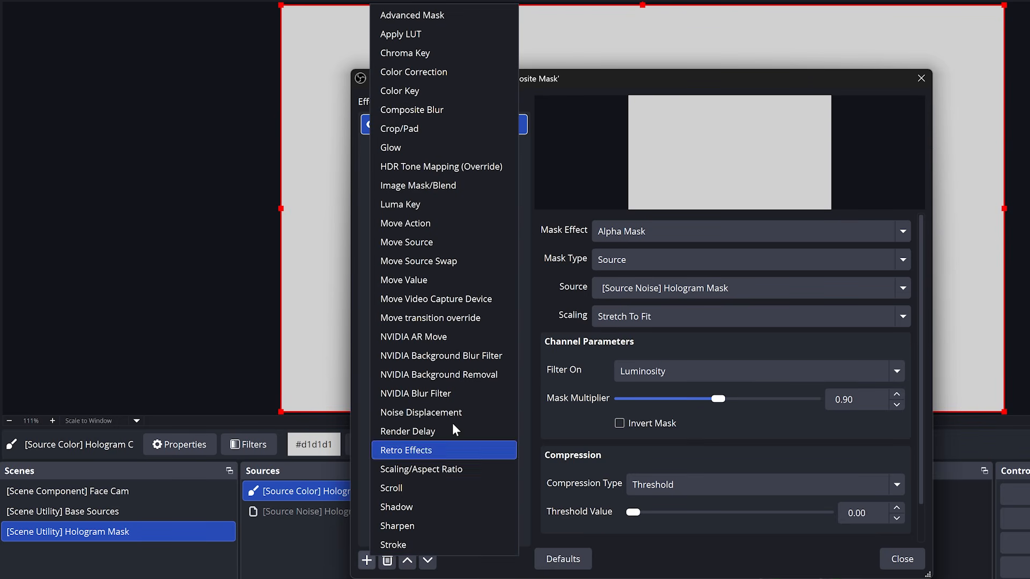
pyautogui.click(406, 279)
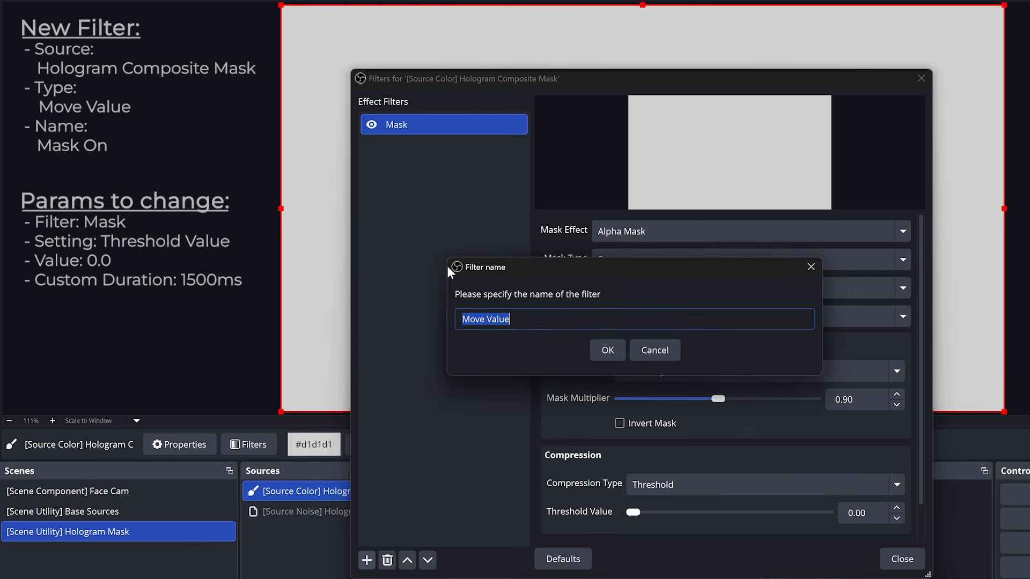
pyautogui.write('Mask On')
pyautogui.press('Return')
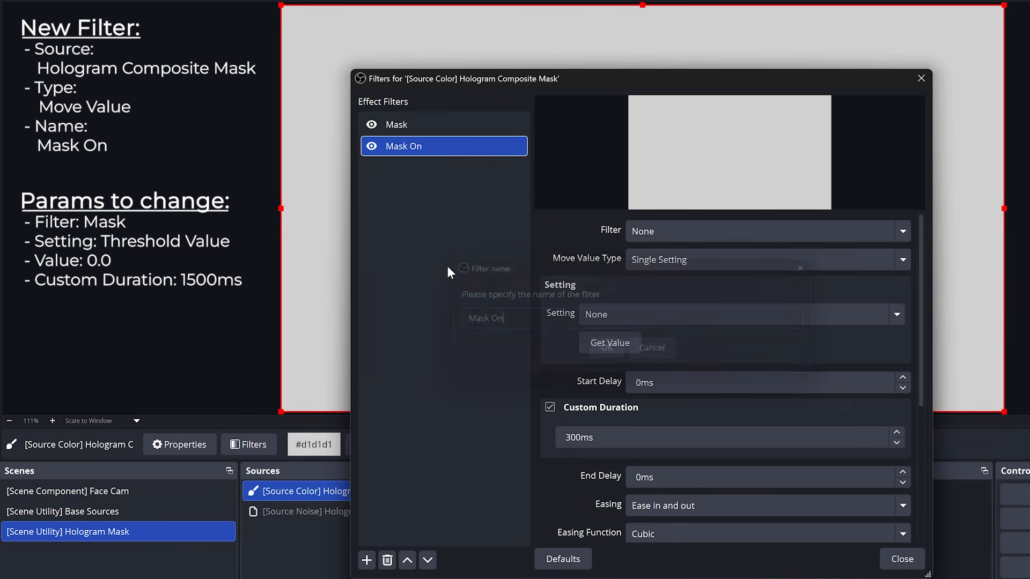
# Make the Mask On filter target the Mask filter's Threshold Value setting
pyautogui.click(732, 232)
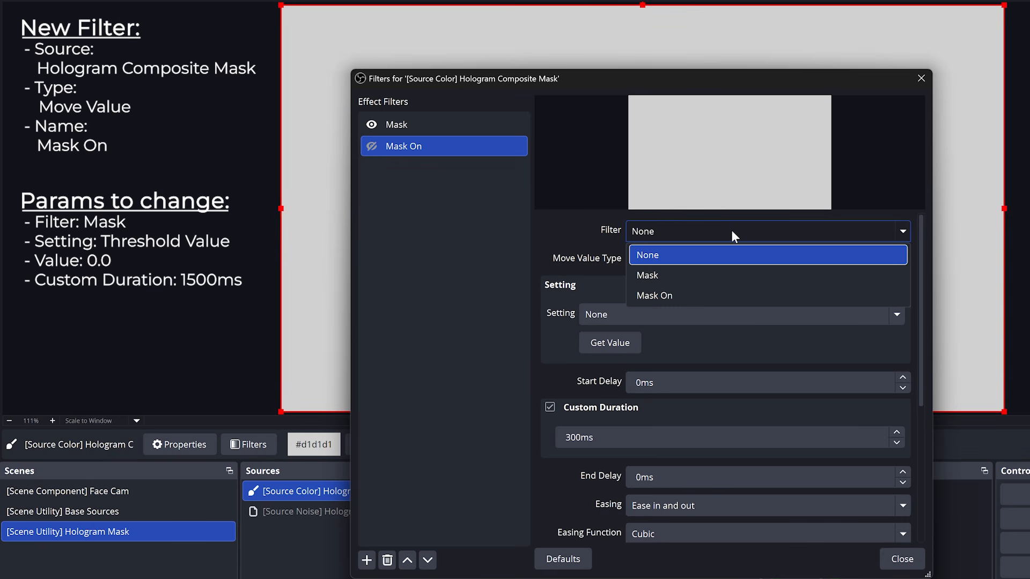
pyautogui.click(700, 276)
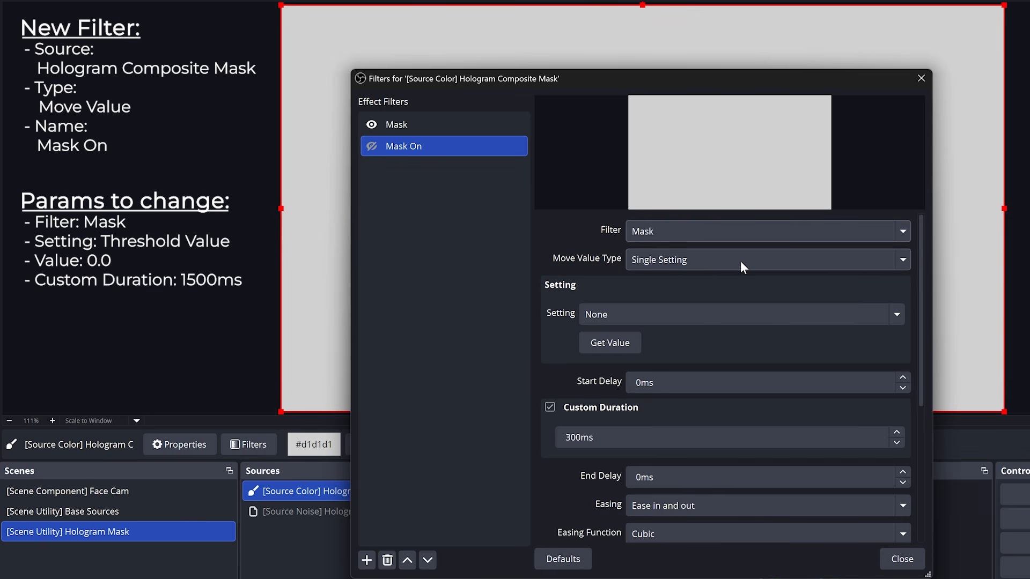
pyautogui.click(690, 317)
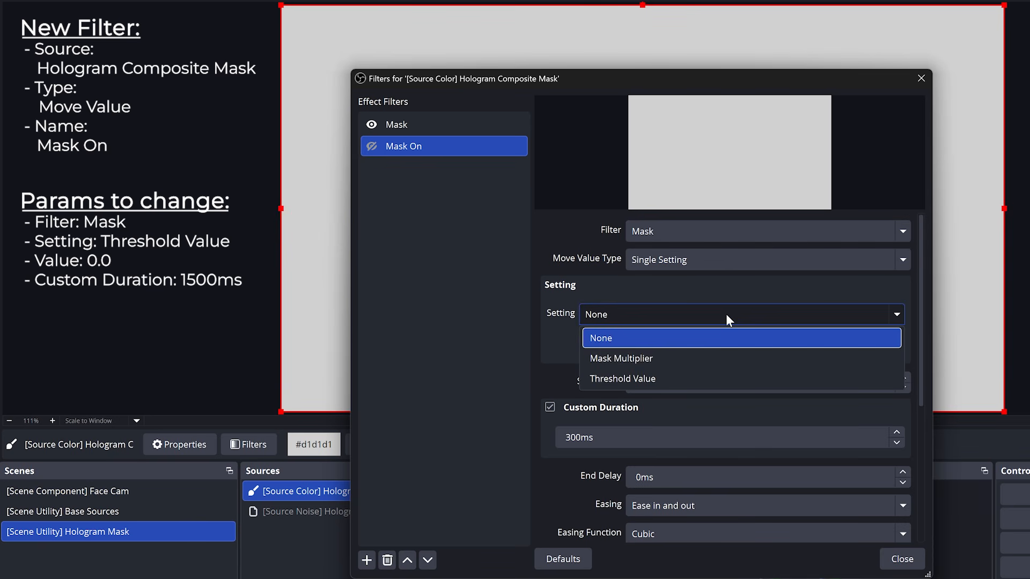
pyautogui.click(699, 378)
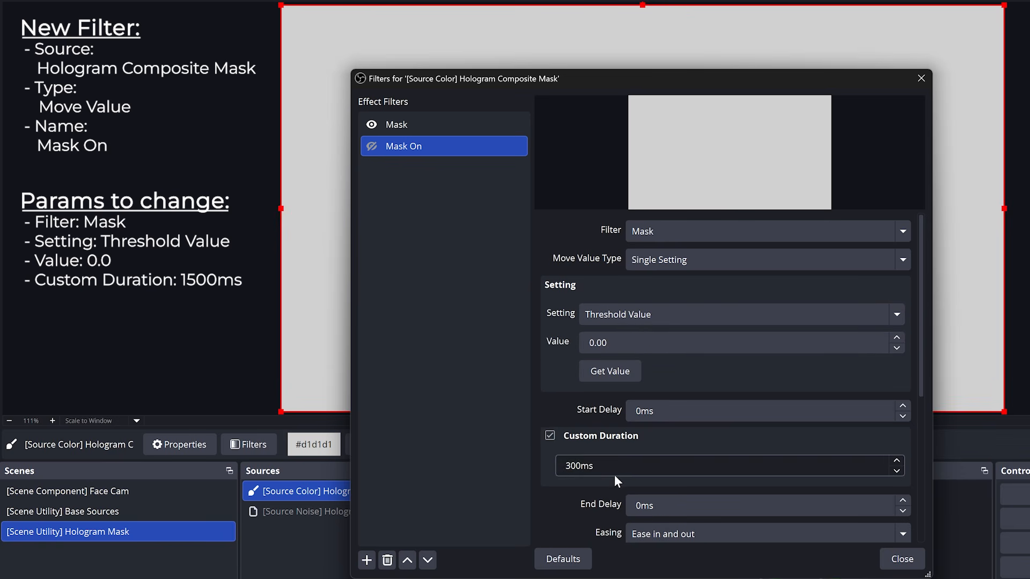
# Set Mask On's custom duration to 1500 ms and its easing to No easing, then trigger the filter once
pyautogui.write('1500')
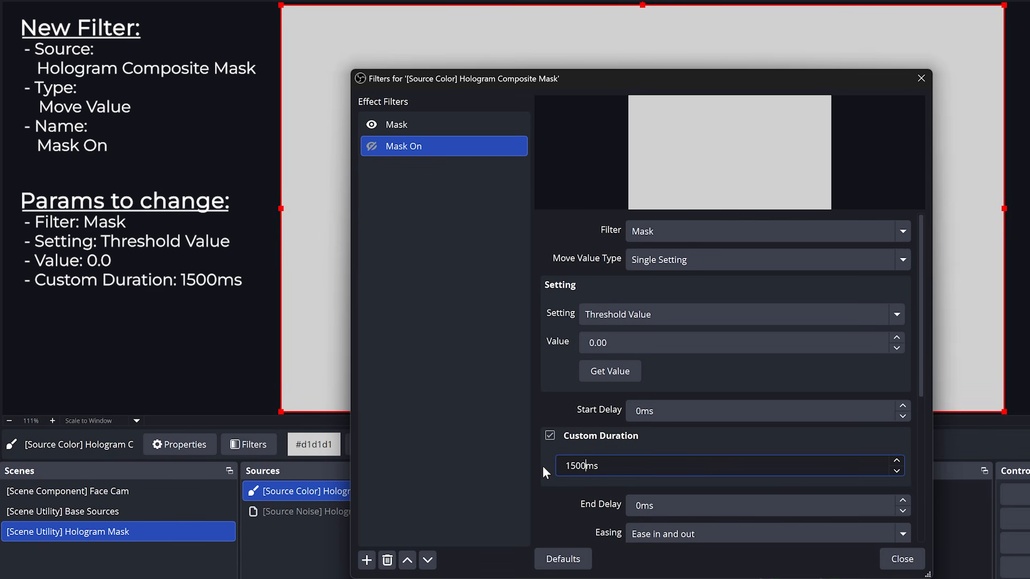
pyautogui.click(586, 509)
pyautogui.scroll(-1, 608, 509)
pyautogui.click(648, 492)
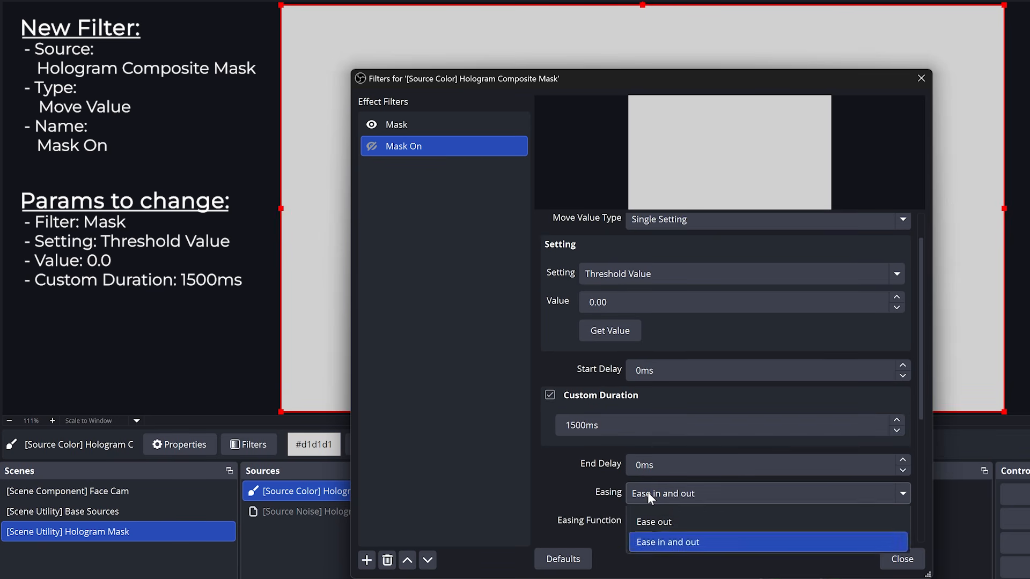
pyautogui.click(643, 517)
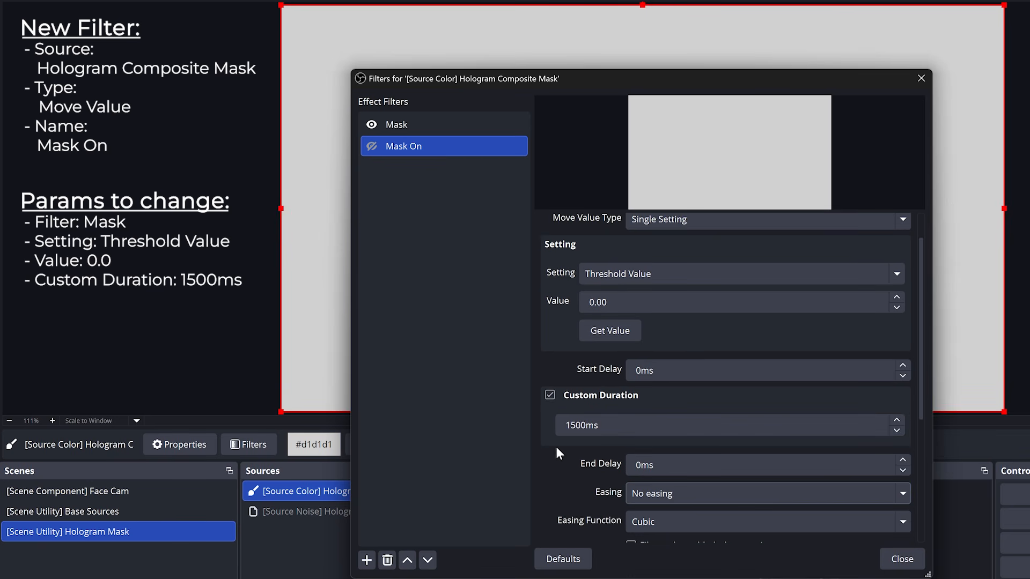
pyautogui.click(373, 147)
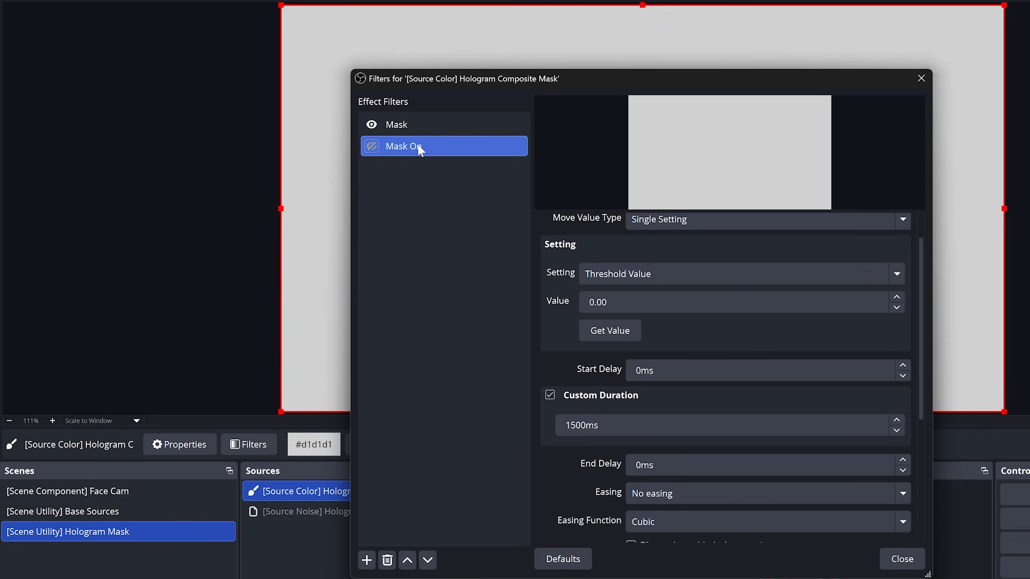
# Duplicate the Mask On filter and name the copy "Mask Off"
pyautogui.rightClick(418, 143)
pyautogui.click(463, 178)
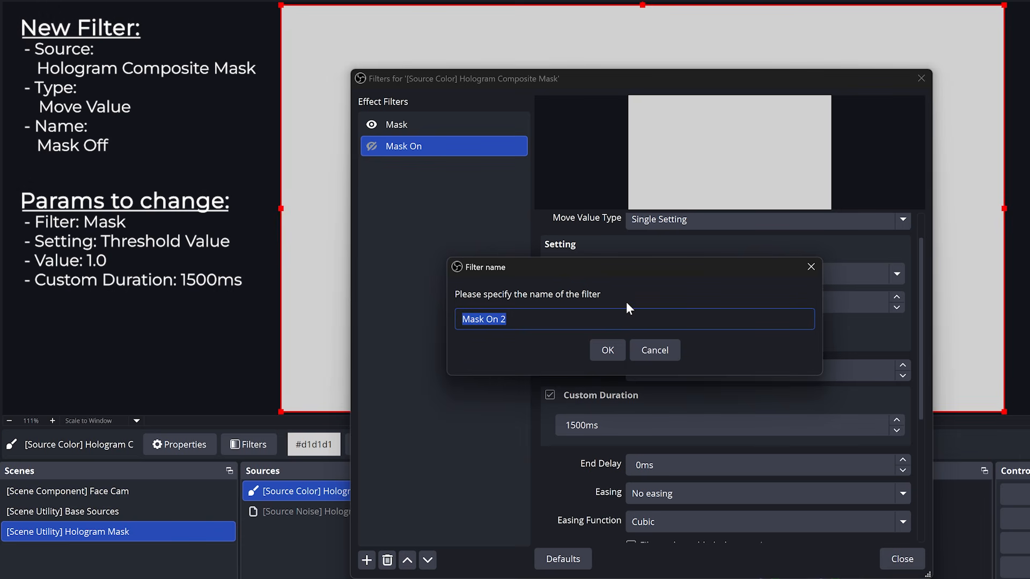
pyautogui.write('Mask Off')
pyautogui.press('Return')
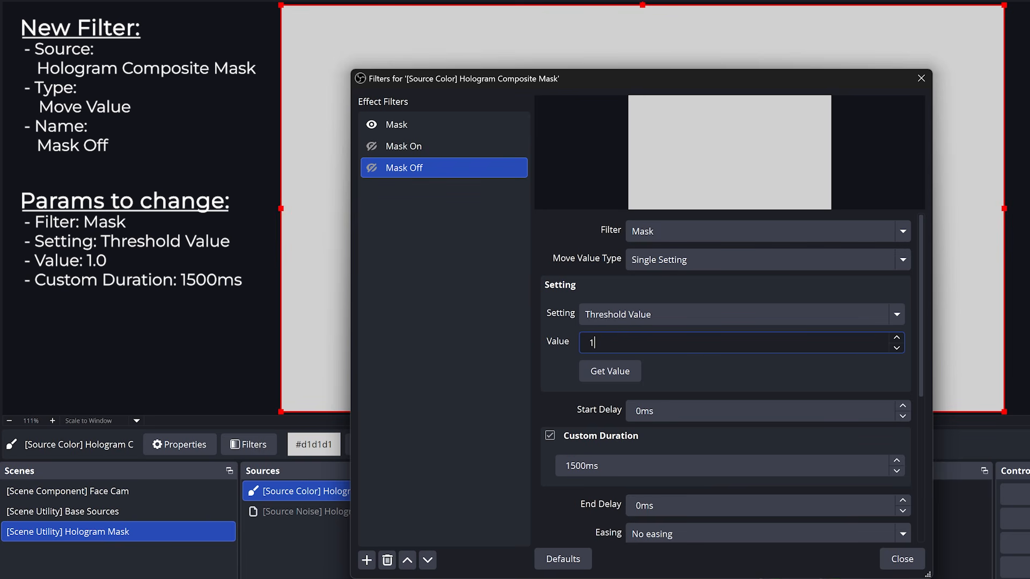
# Set the Mask Off filter's threshold target value to 1 and trigger the filter to test it
pyautogui.write('1')
pyautogui.press('Tab')
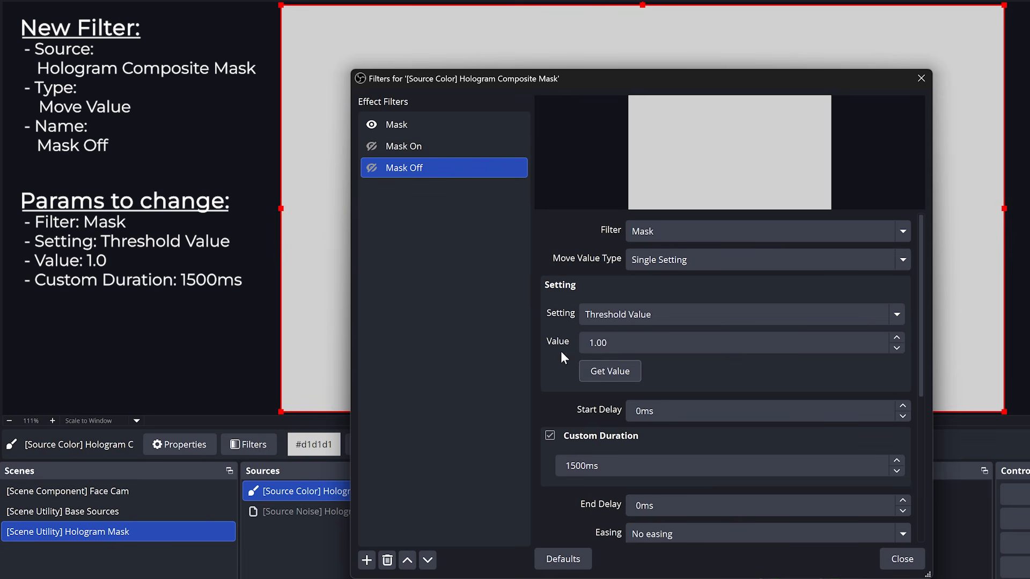
pyautogui.click(371, 167)
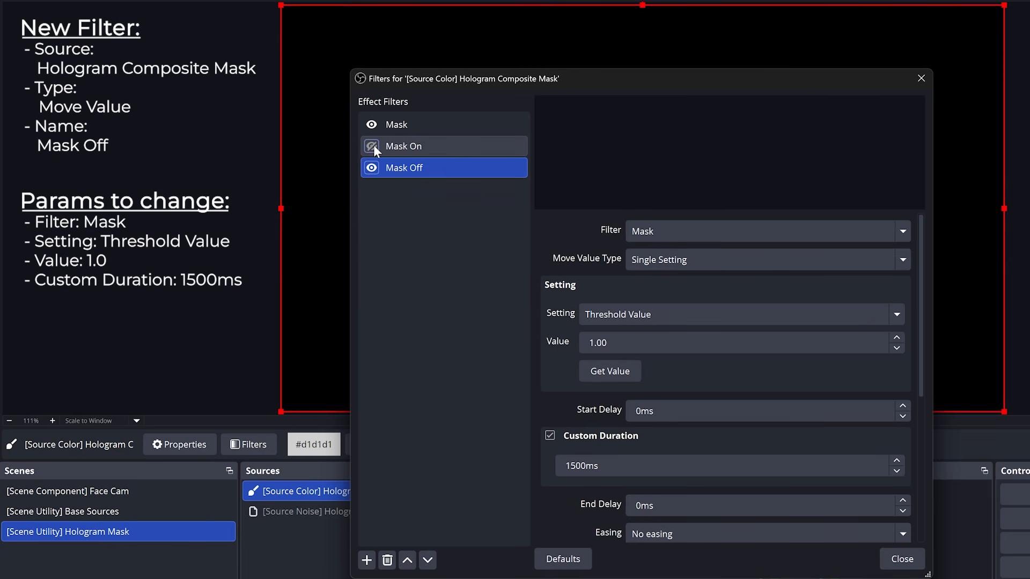
# Trigger the Mask On filter, then open the filters of the Face Cam Hologram source in the Face Cam scene
pyautogui.click(371, 145)
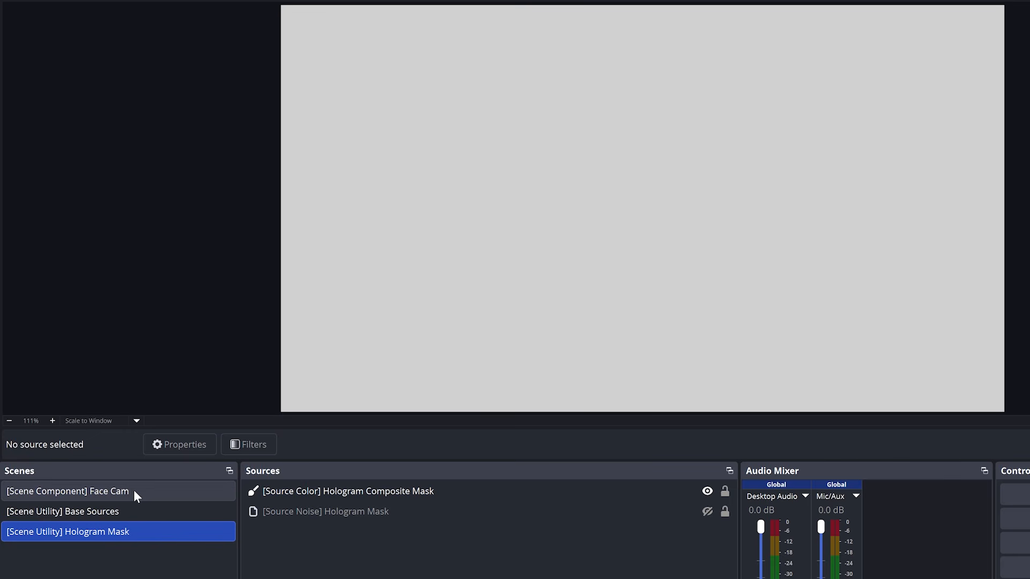
pyautogui.click(135, 497)
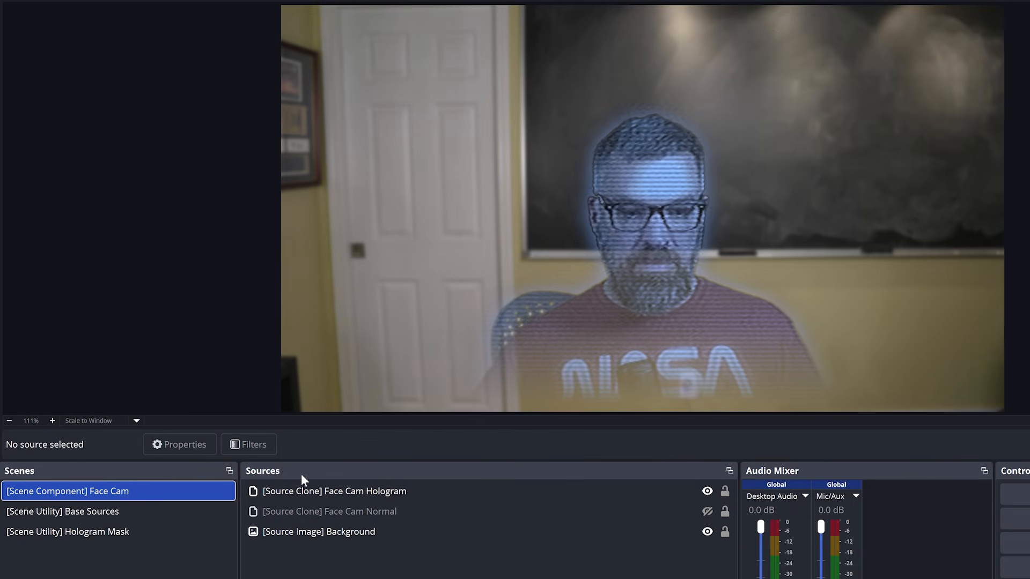
pyautogui.click(363, 493)
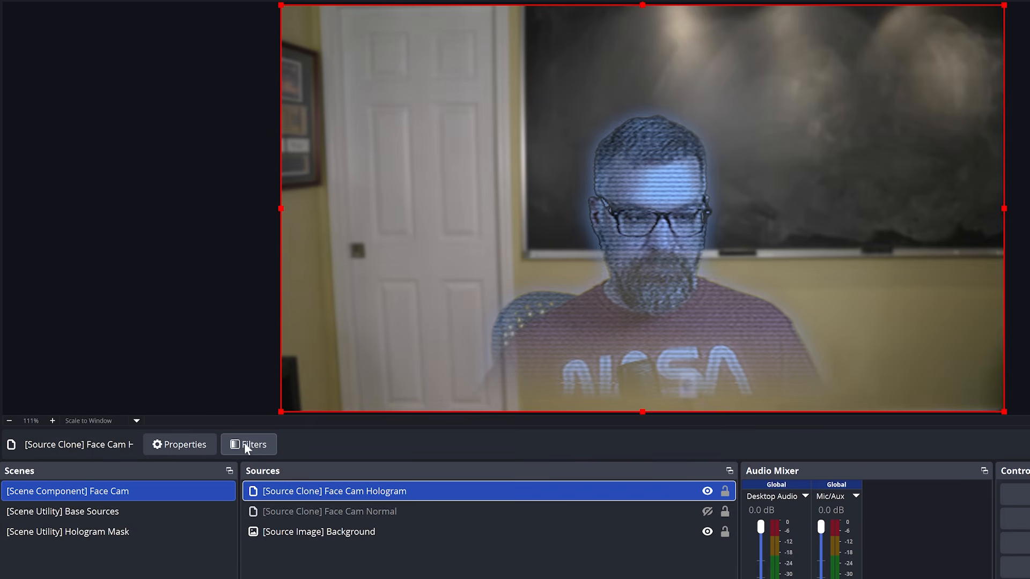
pyautogui.rightClick(333, 492)
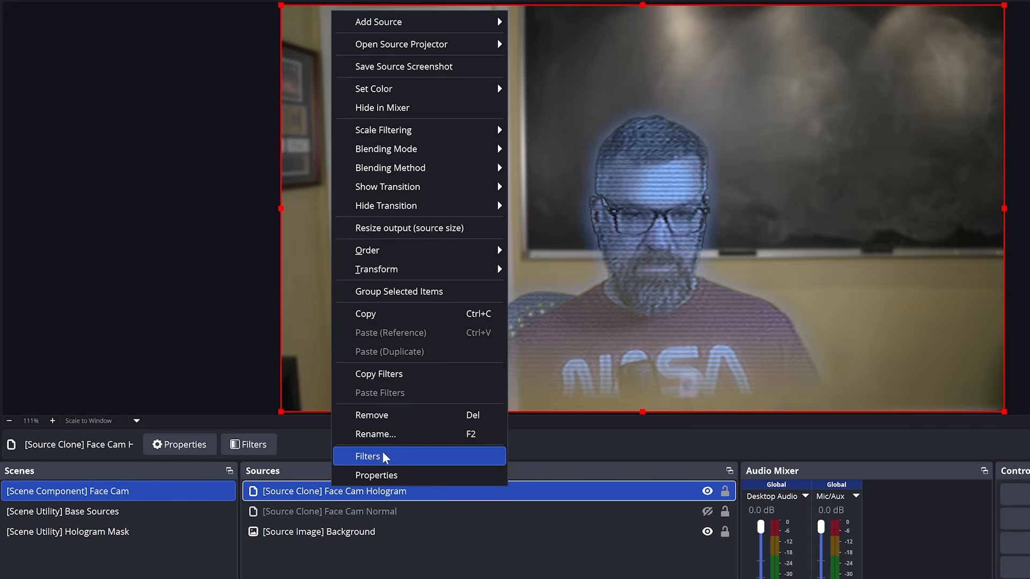
pyautogui.click(381, 453)
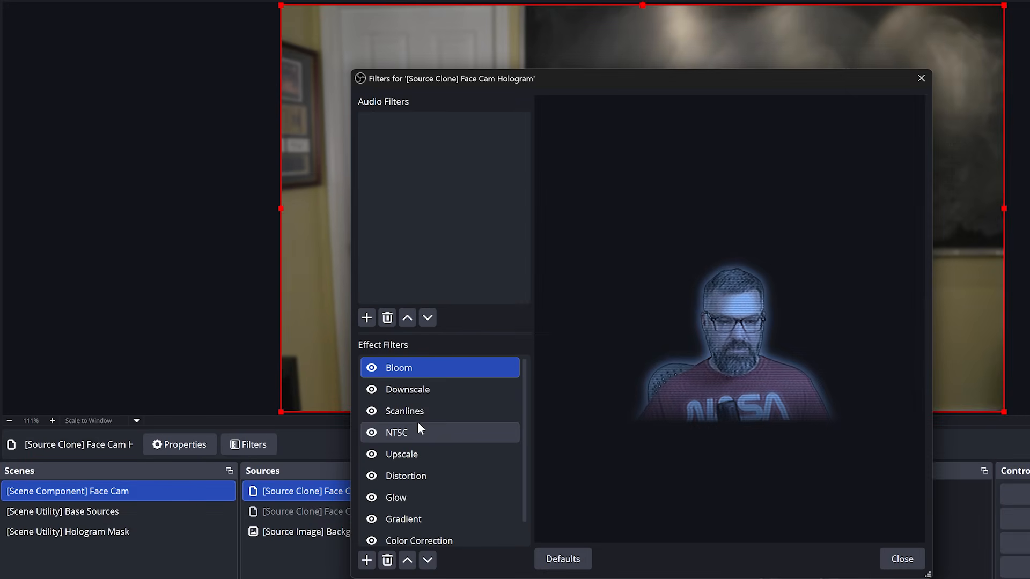
# Add an Advanced Mask effect filter named "Mask" to Face Cam Hologram and move it above the Bloom filter
pyautogui.click(367, 559)
pyautogui.click(407, 15)
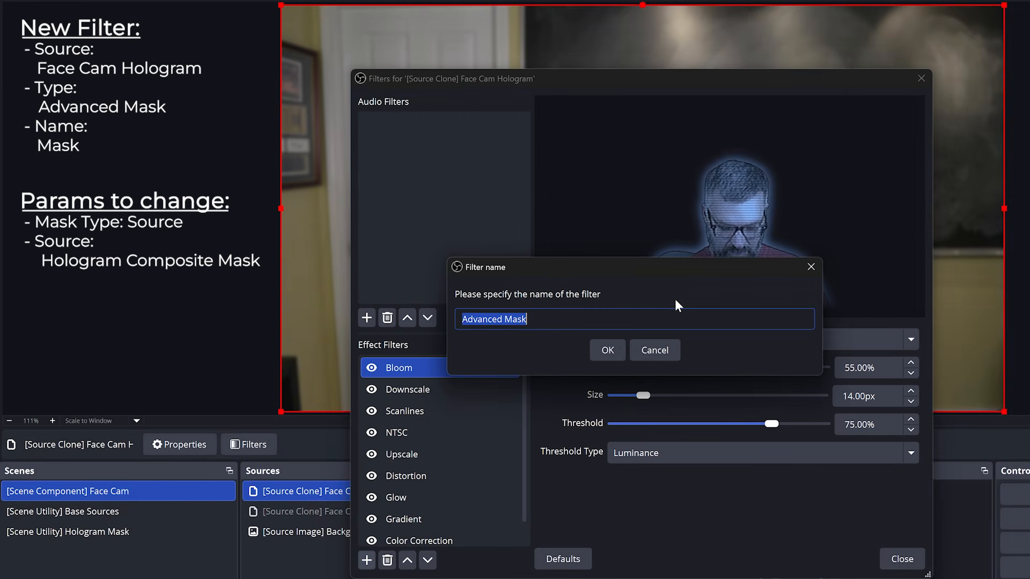
pyautogui.write('Mask')
pyautogui.press('Return')
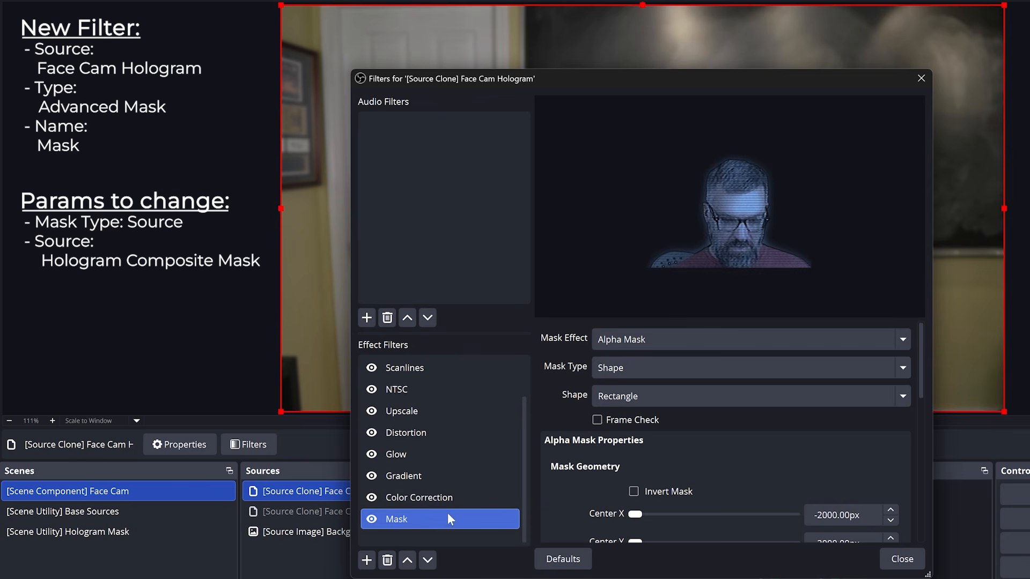
pyautogui.moveTo(452, 516); pyautogui.dragTo(454, 362)
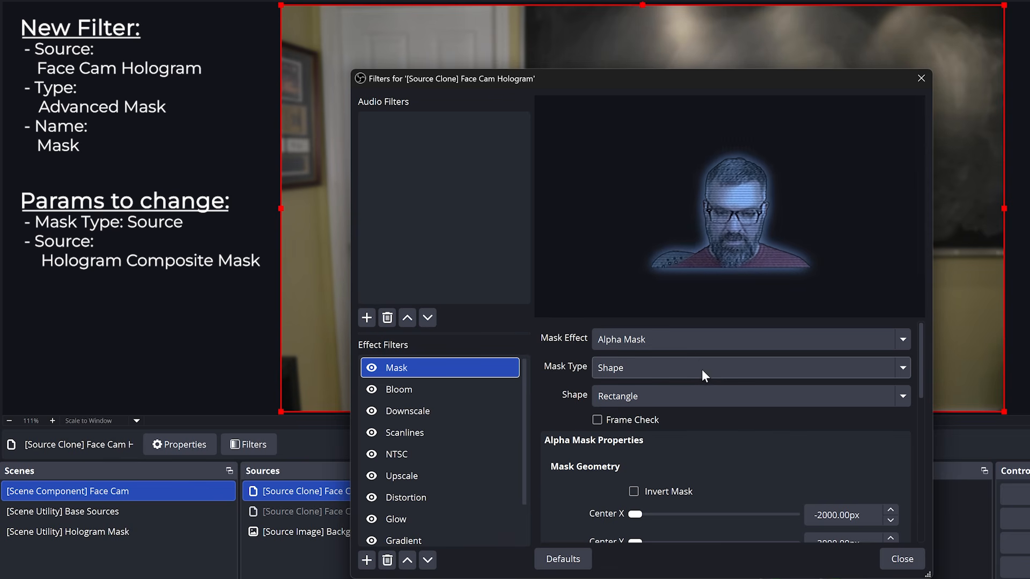
# Set the Mask filter's mask type to Source and use [Source Color] Hologram Composite Mask as its source
pyautogui.click(901, 367)
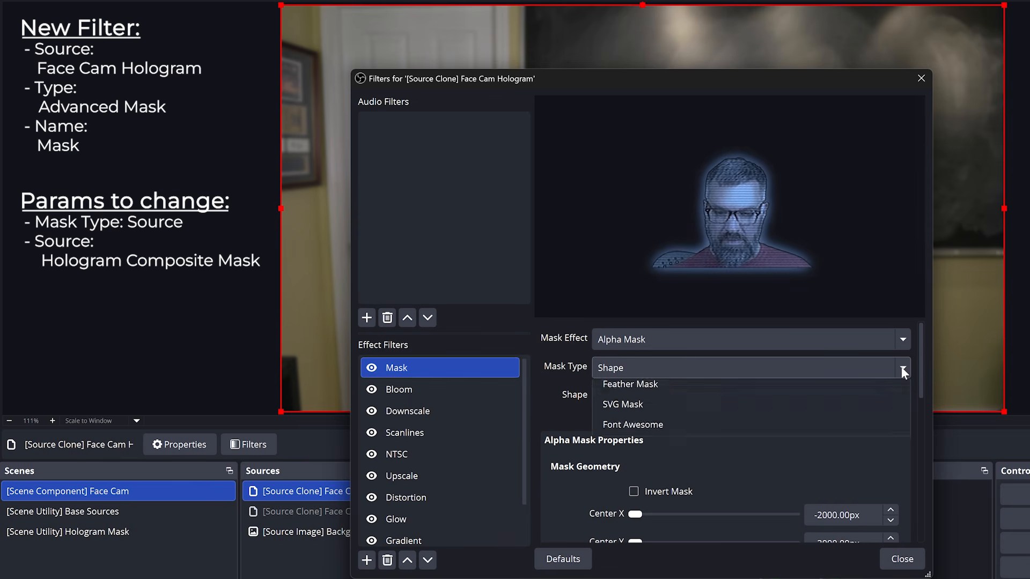
pyautogui.click(820, 404)
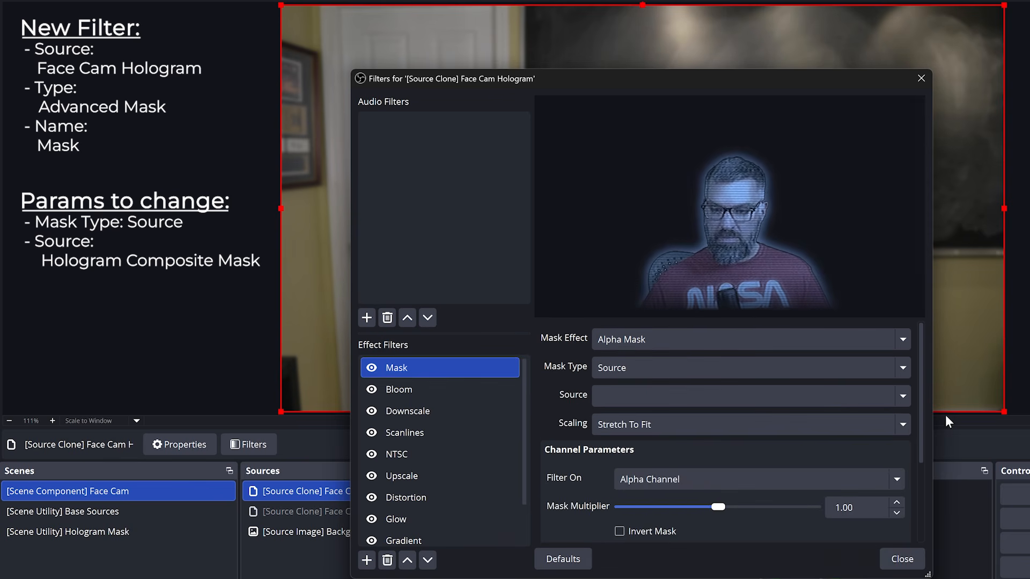
pyautogui.click(902, 397)
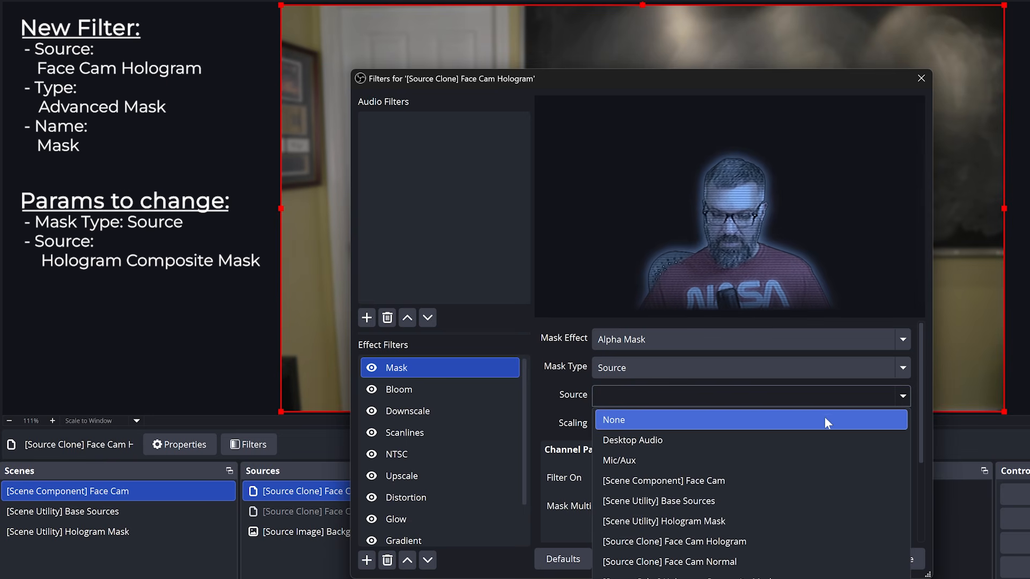
pyautogui.click(786, 576)
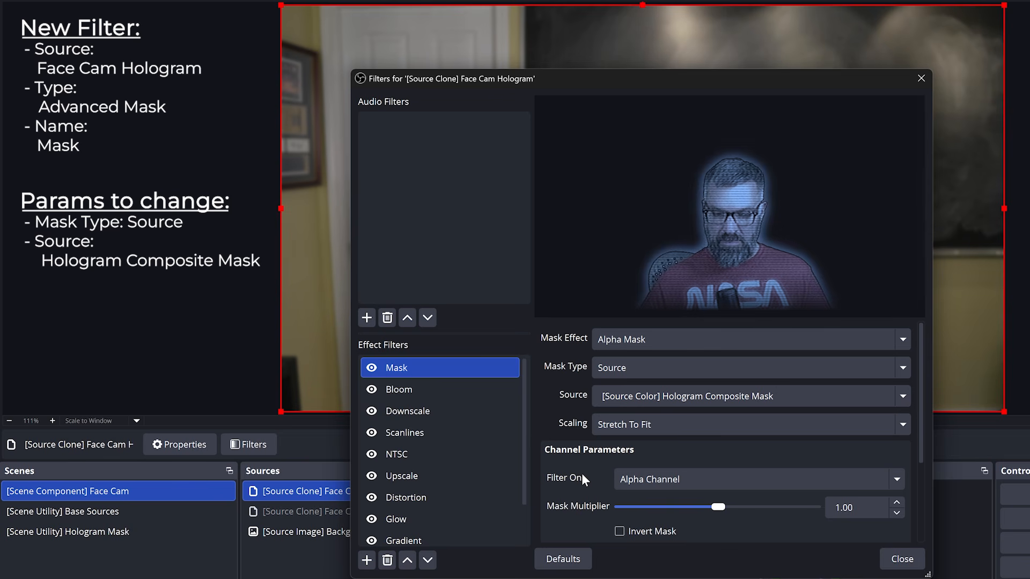
pyautogui.scroll(-2, 552, 473)
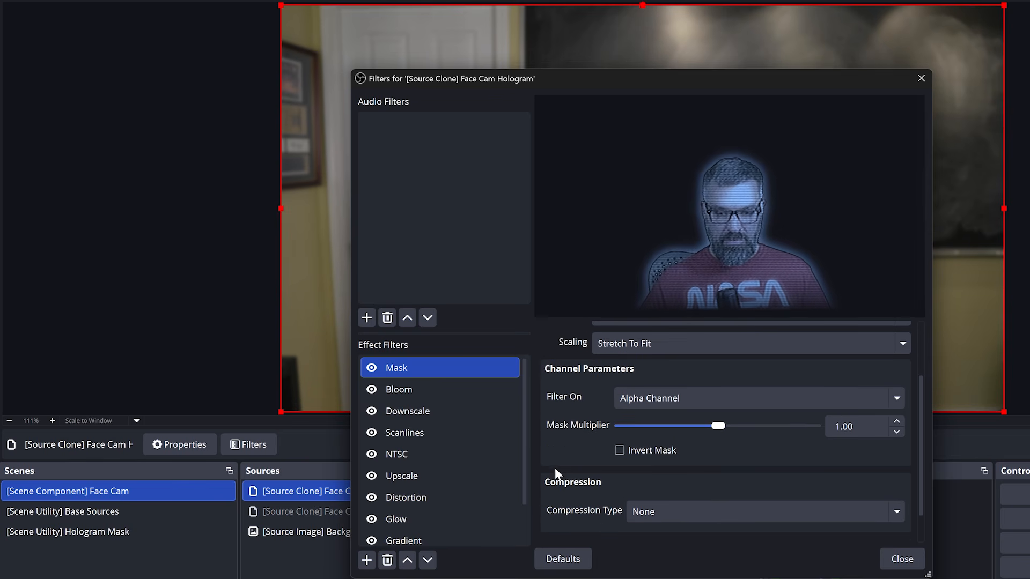
pyautogui.scroll(2, 557, 464)
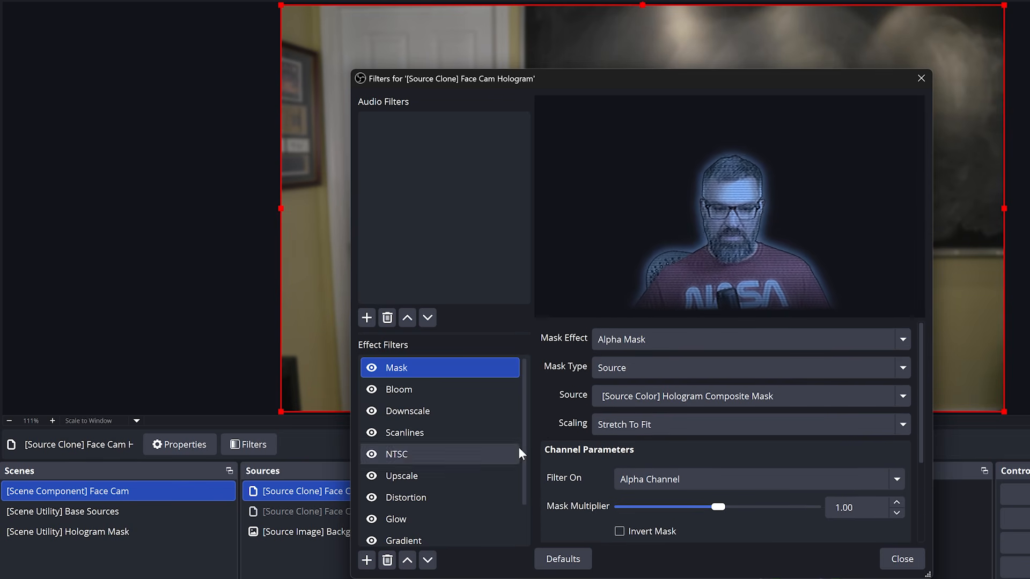
pyautogui.click(921, 78)
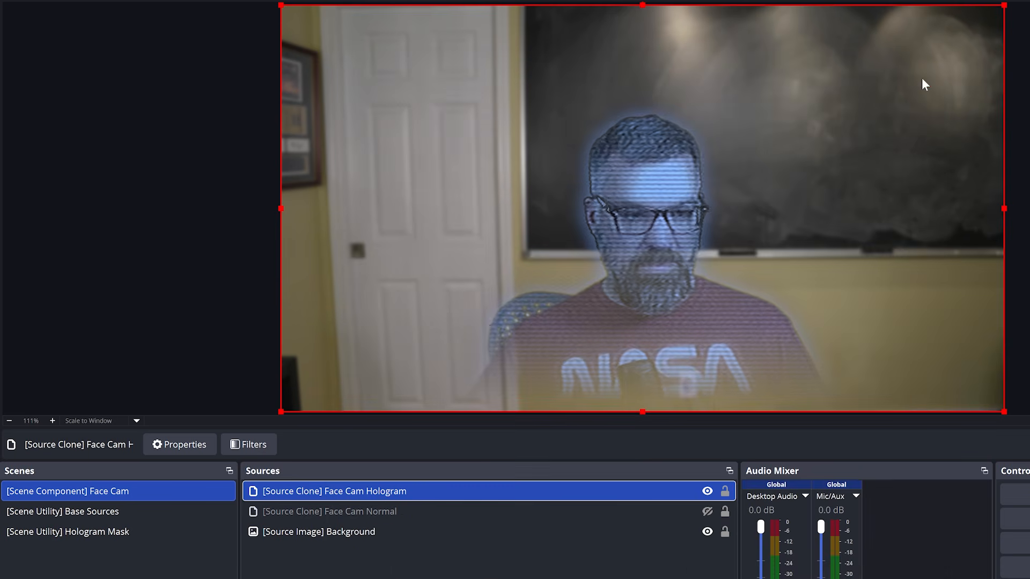
# Add a Move Action filter named "Hologram" to the [Scene Component] Face Cam scene
pyautogui.rightClick(100, 490)
pyautogui.click(149, 415)
pyautogui.click(367, 560)
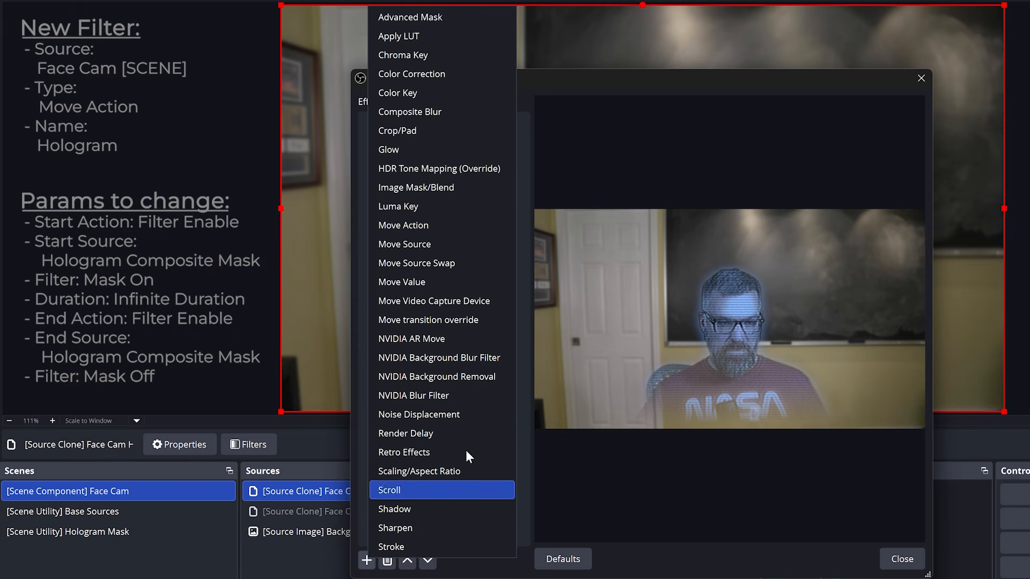
pyautogui.click(439, 225)
pyautogui.write('Hologram')
pyautogui.press('Return')
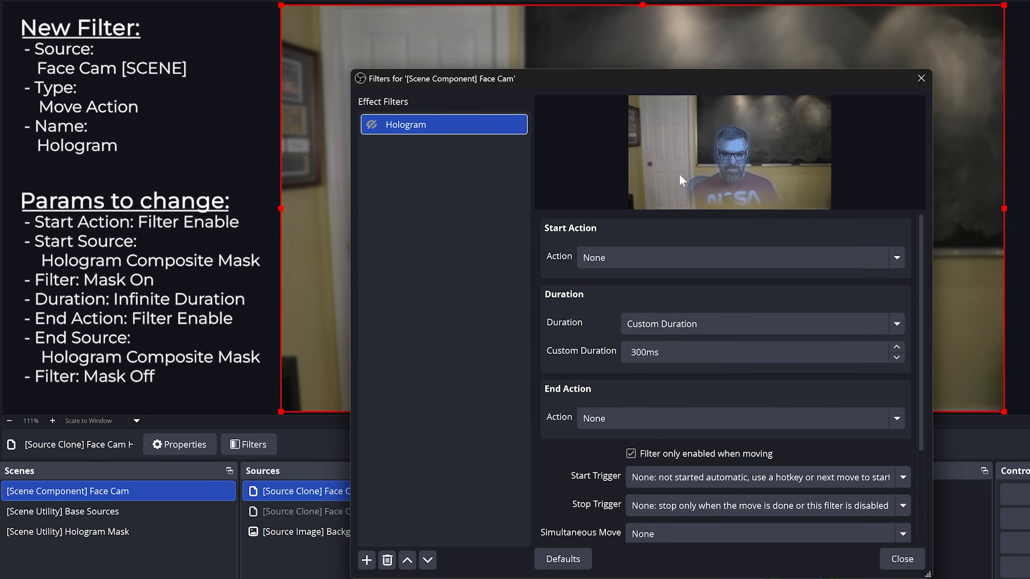
# Set the Hologram filter's start action to Filter Enable, targeting the Mask On filter of [Source Color] Hologram Composite Mask
pyautogui.click(663, 259)
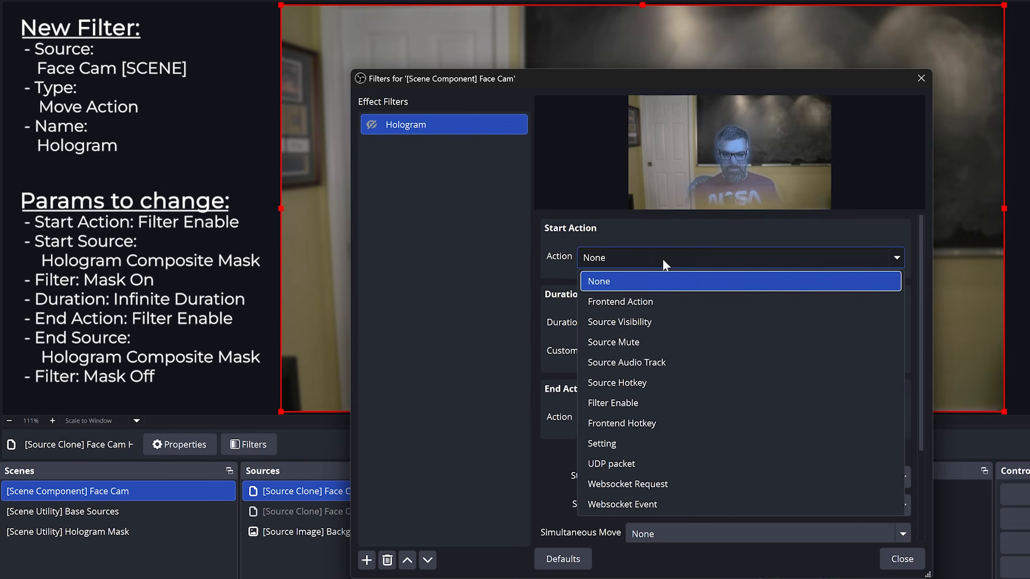
pyautogui.click(632, 403)
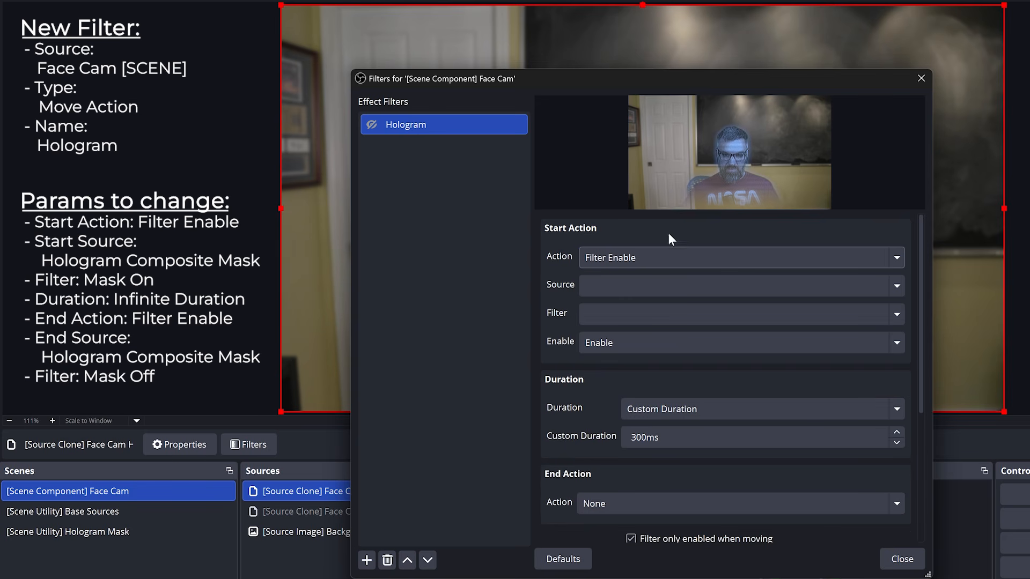
pyautogui.click(897, 285)
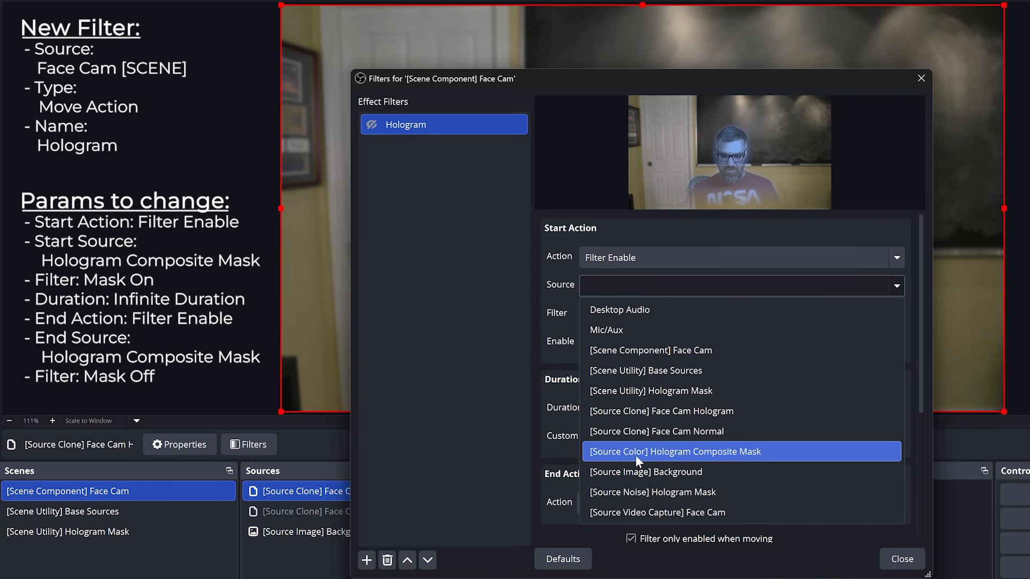
pyautogui.click(674, 452)
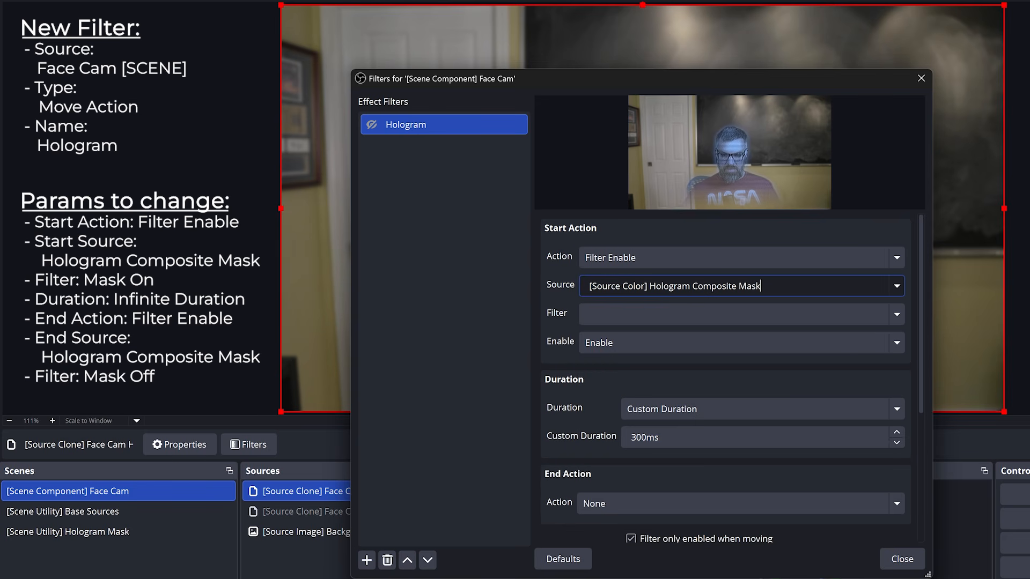
pyautogui.click(895, 314)
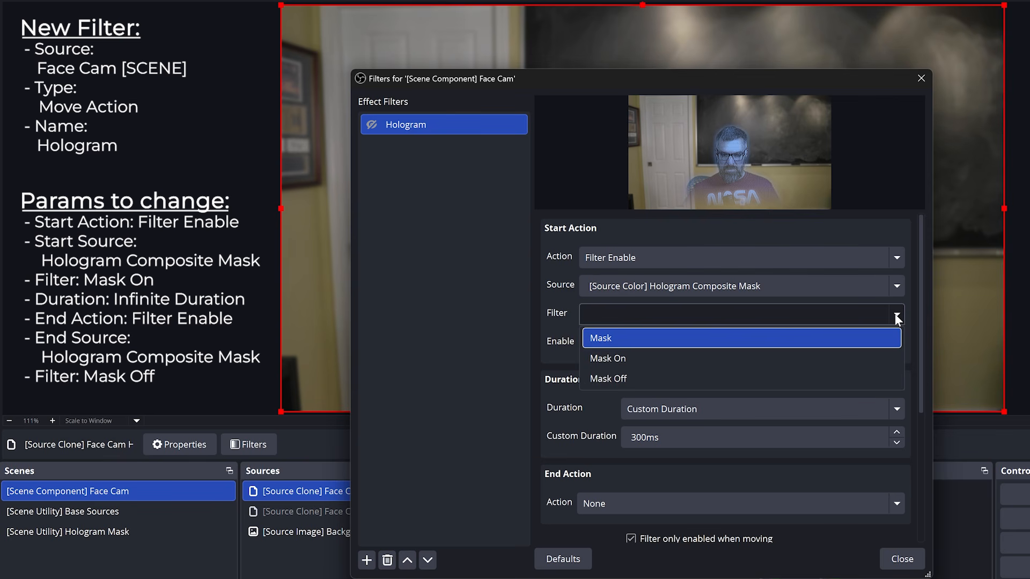
pyautogui.click(700, 361)
# Set the Hologram filter's duration to Infinite Duration
pyautogui.scroll(-2, 569, 379)
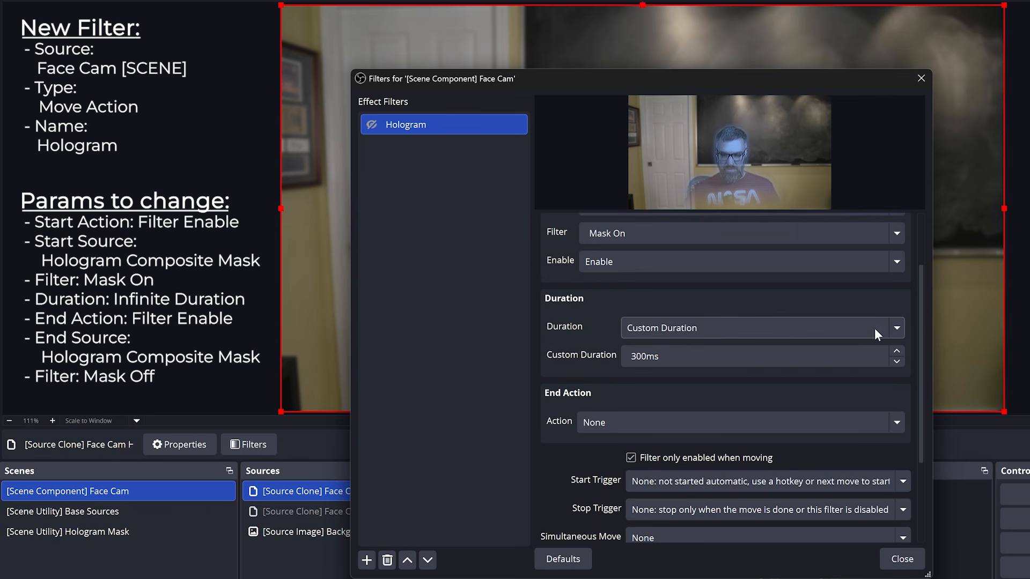
pyautogui.click(880, 327)
pyautogui.click(816, 392)
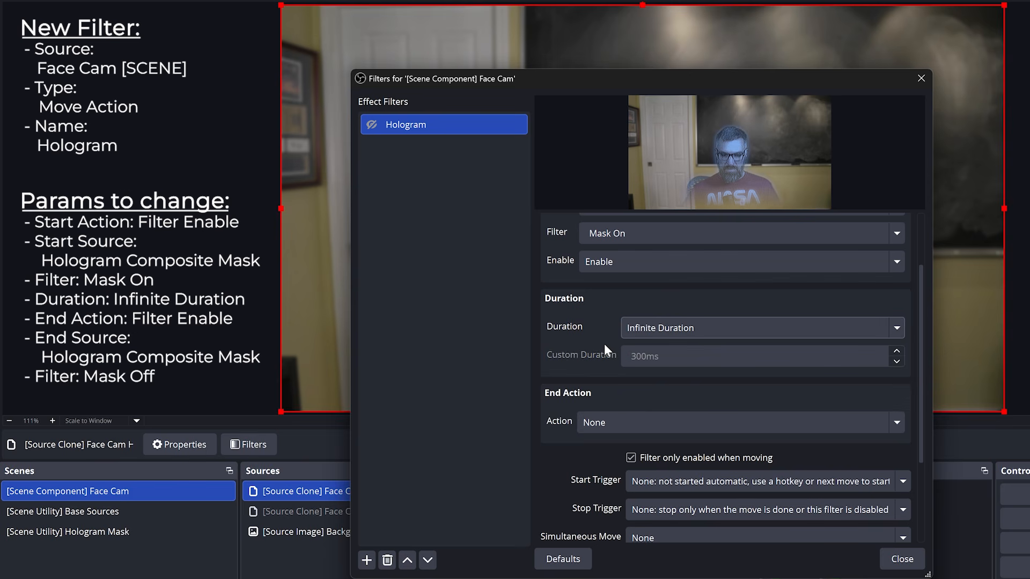
# Set the Hologram filter's end action to Filter Enable, targeting the Mask Off filter of [Source Color] Hologram Composite Mask
pyautogui.scroll(-3, 590, 330)
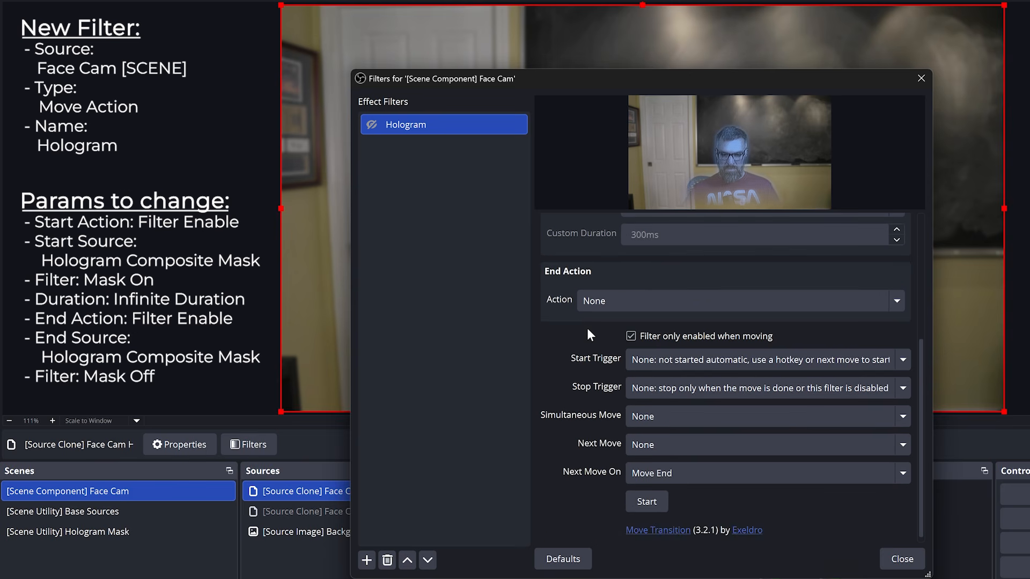
pyautogui.click(662, 300)
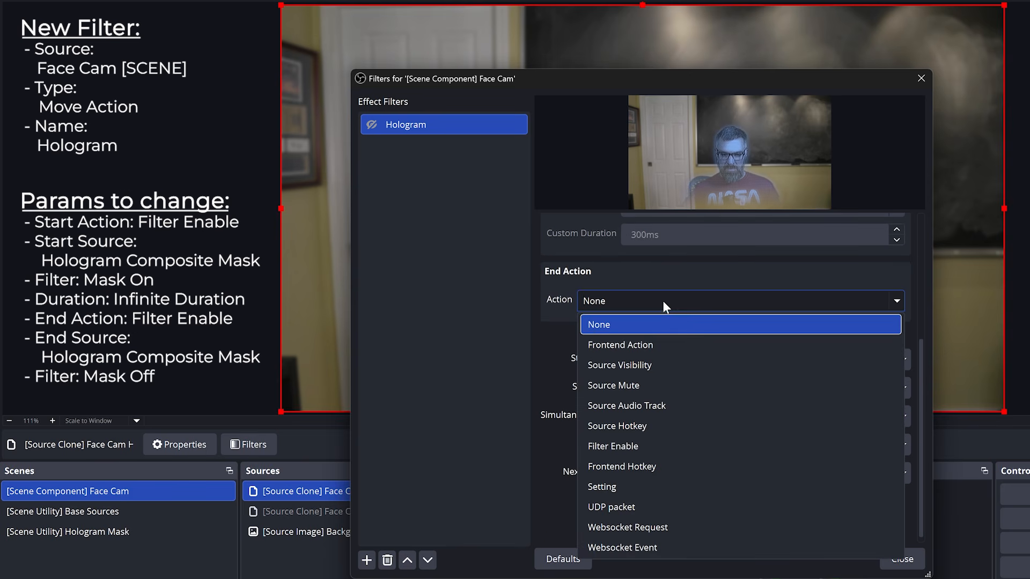
pyautogui.click(649, 446)
pyautogui.click(892, 299)
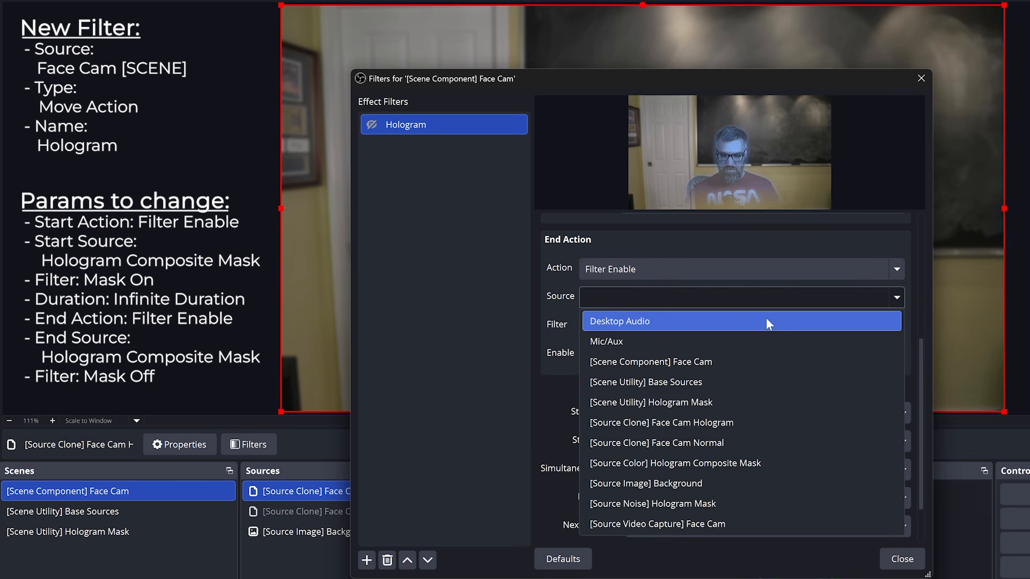
pyautogui.click(717, 462)
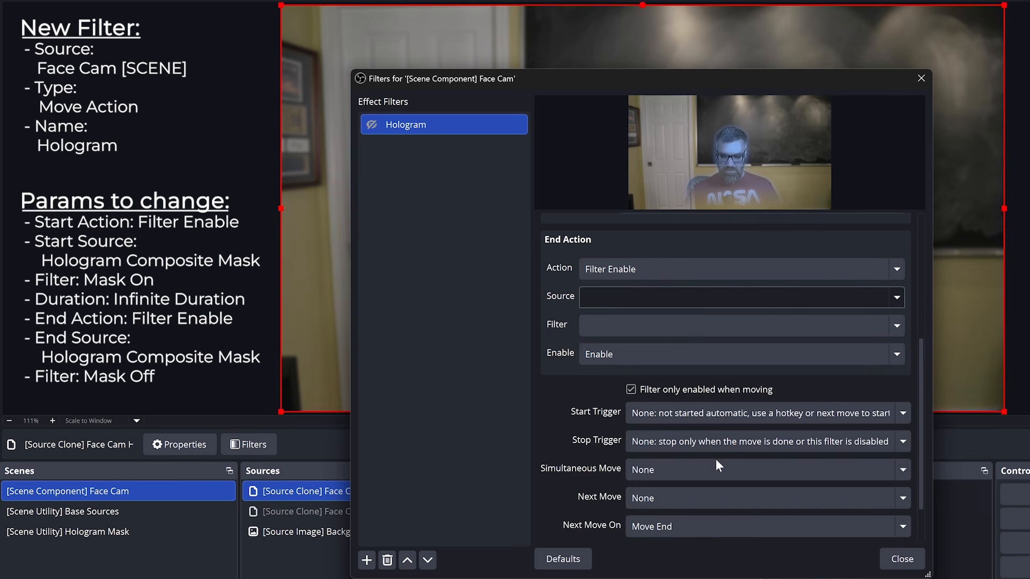
pyautogui.click(894, 325)
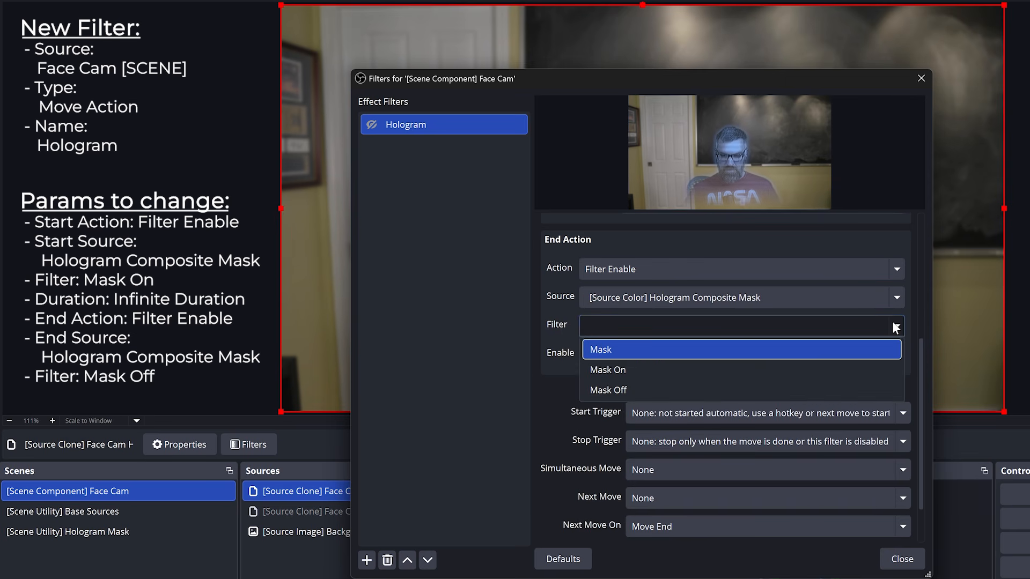
pyautogui.click(809, 390)
# Move the filters window off the preview, test the Hologram filter by enabling, disabling and re-enabling it, then close the window
pyautogui.moveTo(587, 77); pyautogui.dragTo(1029, 55)
pyautogui.click(914, 107)
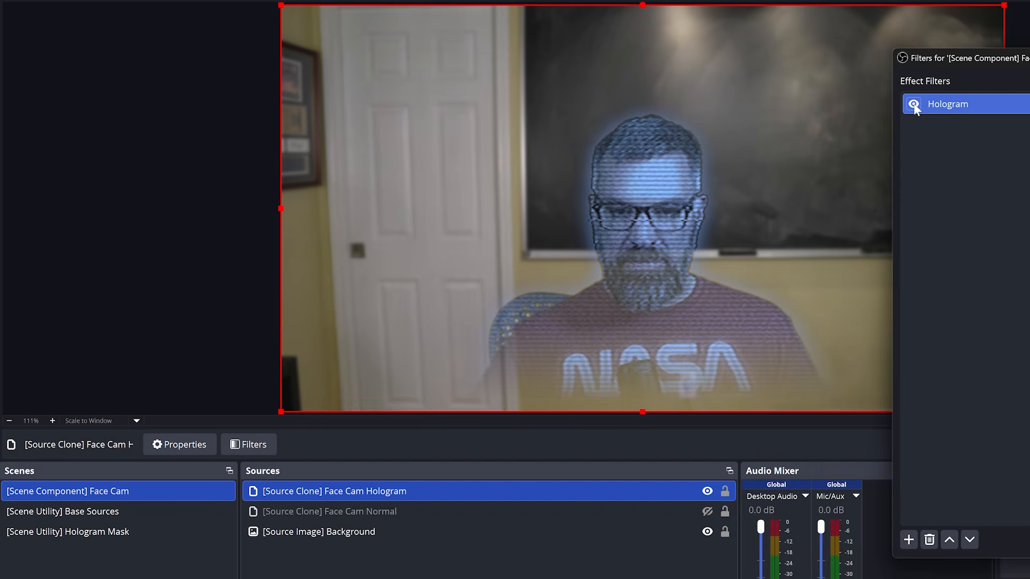
pyautogui.click(915, 107)
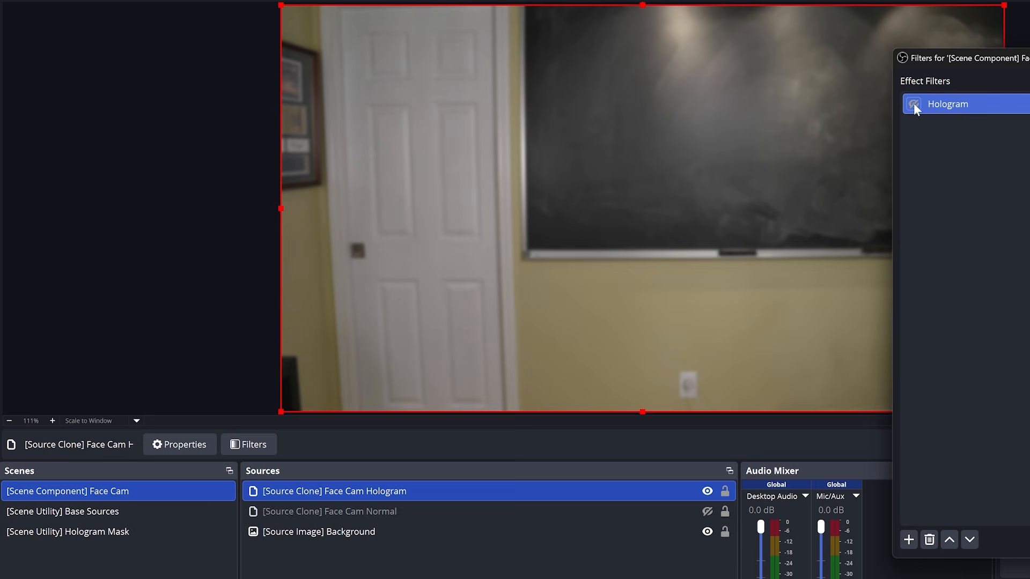
pyautogui.click(914, 107)
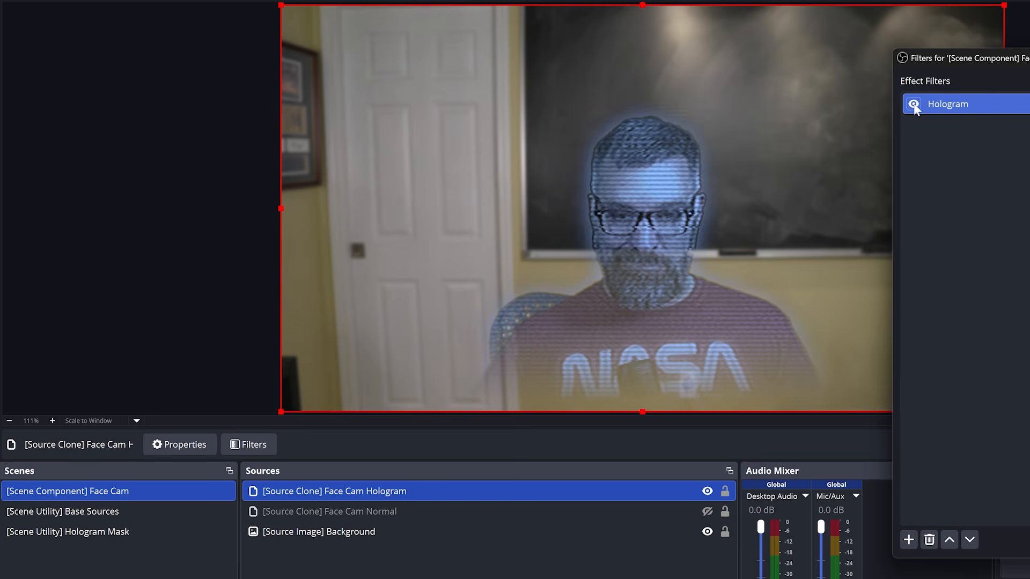
pyautogui.click(408, 210)
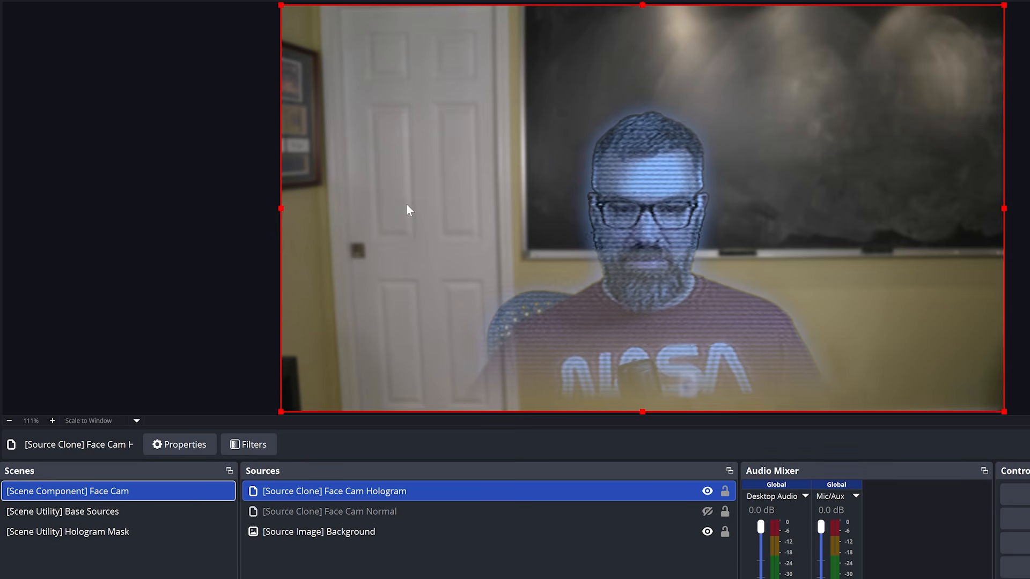
# Show the [Source Clone] Face Cam Normal source and add an Advanced Mask filter named Mask to it
pyautogui.click(707, 511)
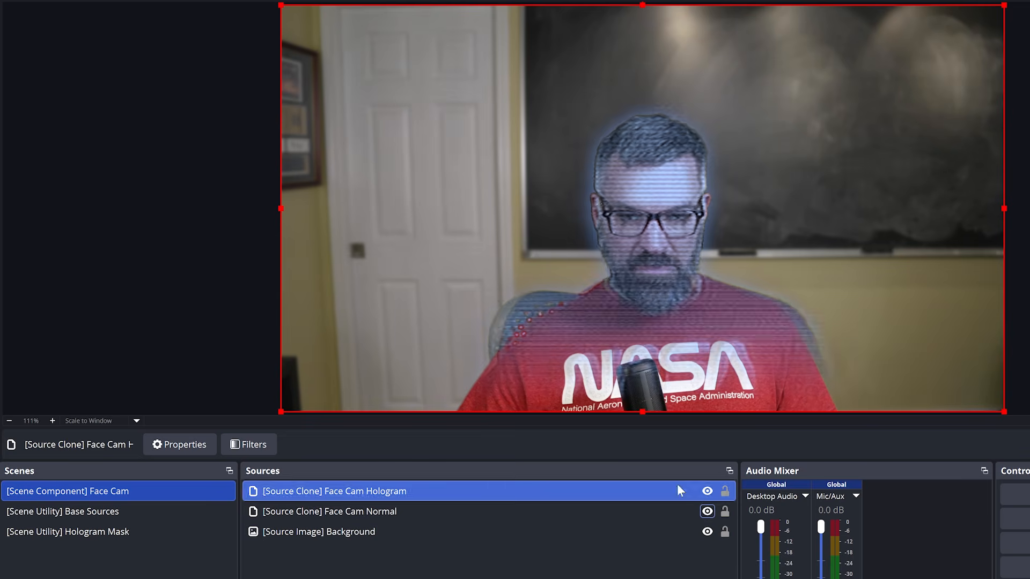
pyautogui.click(377, 513)
pyautogui.rightClick(377, 512)
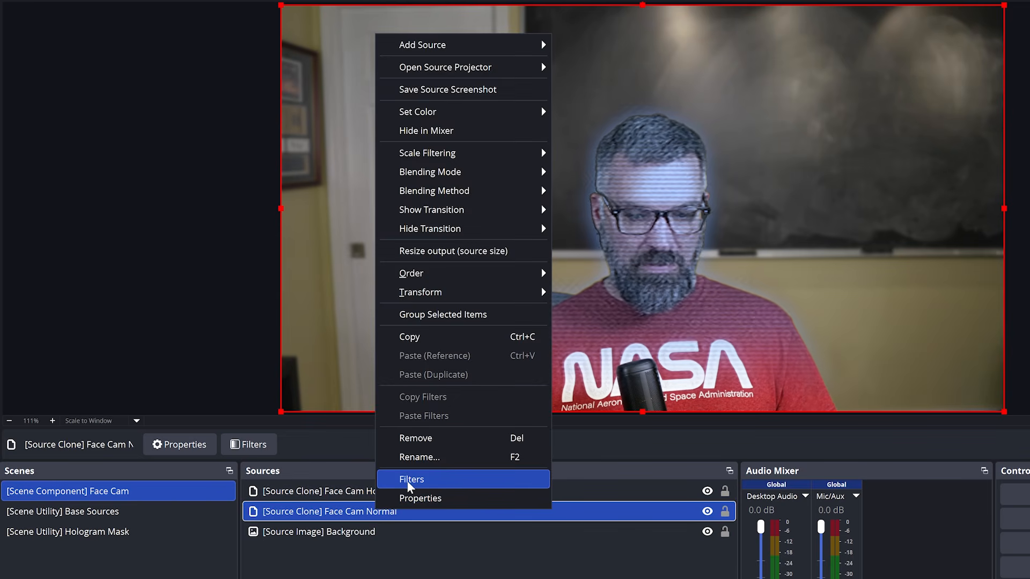
pyautogui.click(407, 481)
pyautogui.click(367, 560)
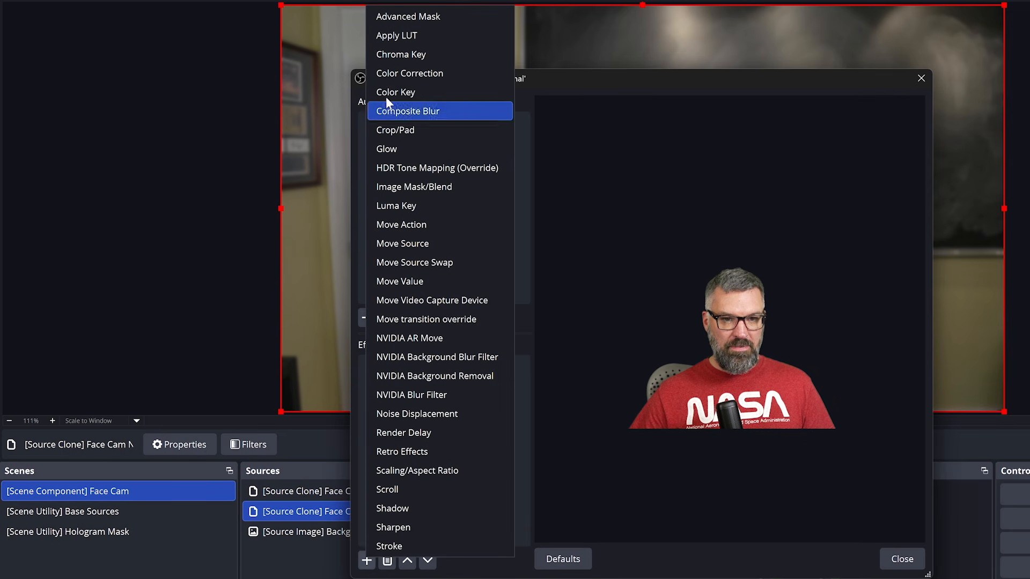
pyautogui.click(413, 14)
pyautogui.write('Mask')
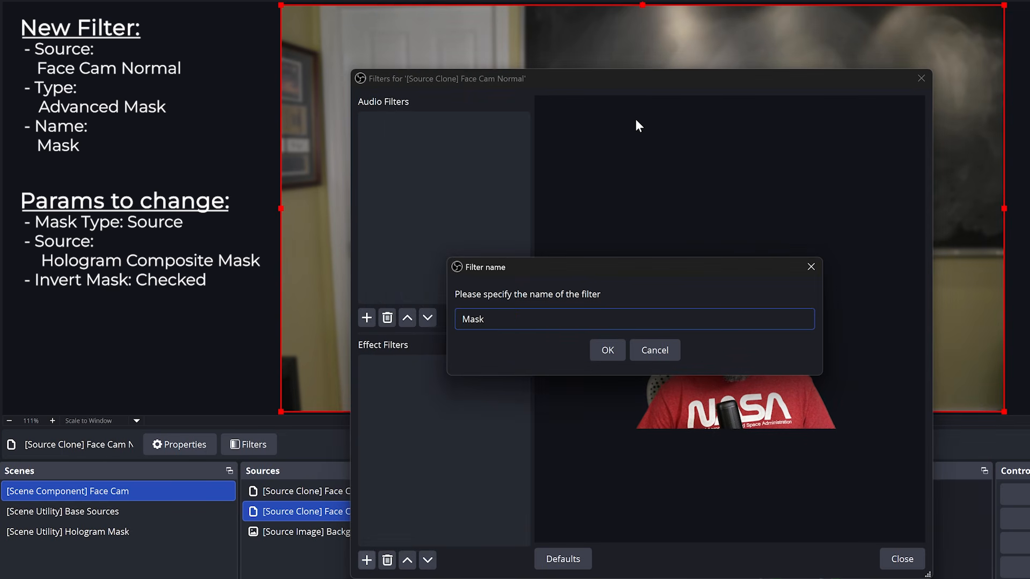
pyautogui.press('Return')
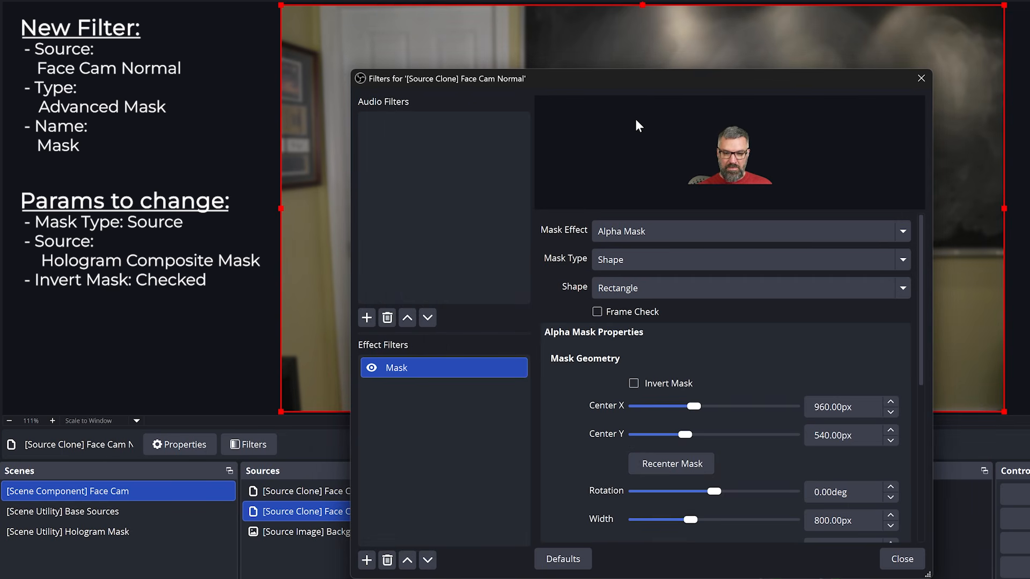
# Set the Mask filter's type to Source, using [Source Color] Hologram Composite Mask, with the mask inverted, and close the filters window
pyautogui.click(894, 266)
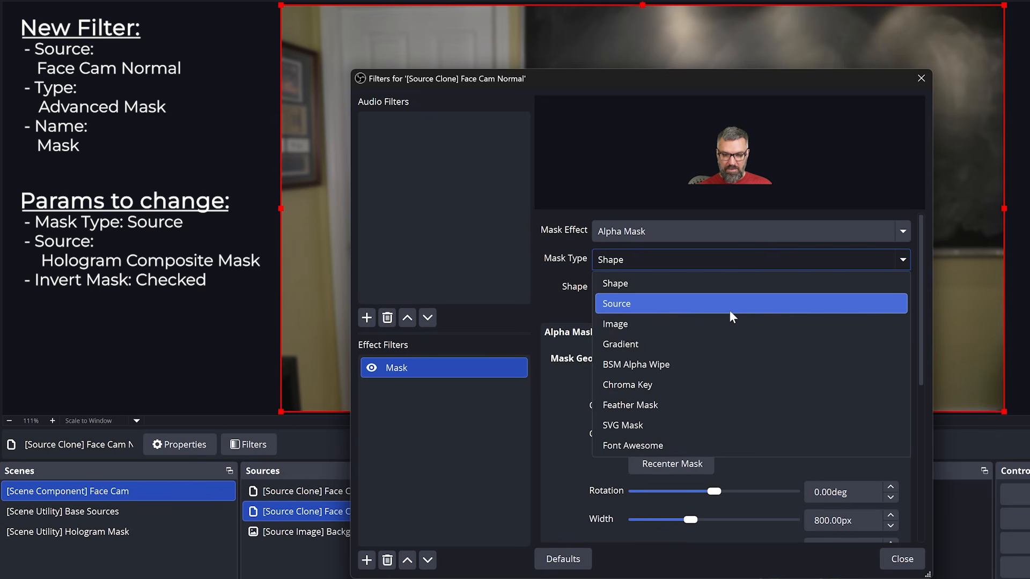
pyautogui.click(725, 305)
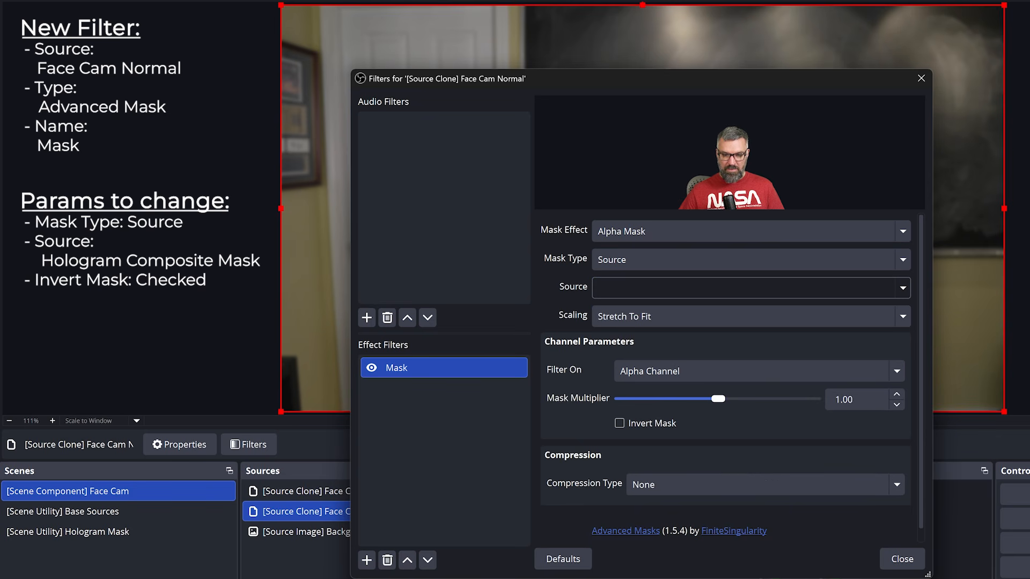
pyautogui.click(903, 289)
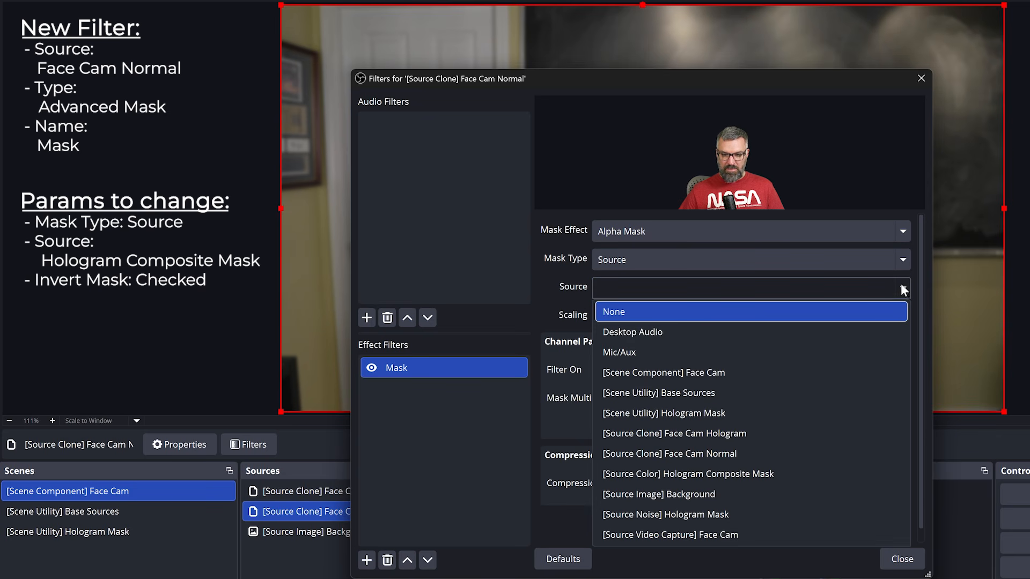
pyautogui.click(683, 475)
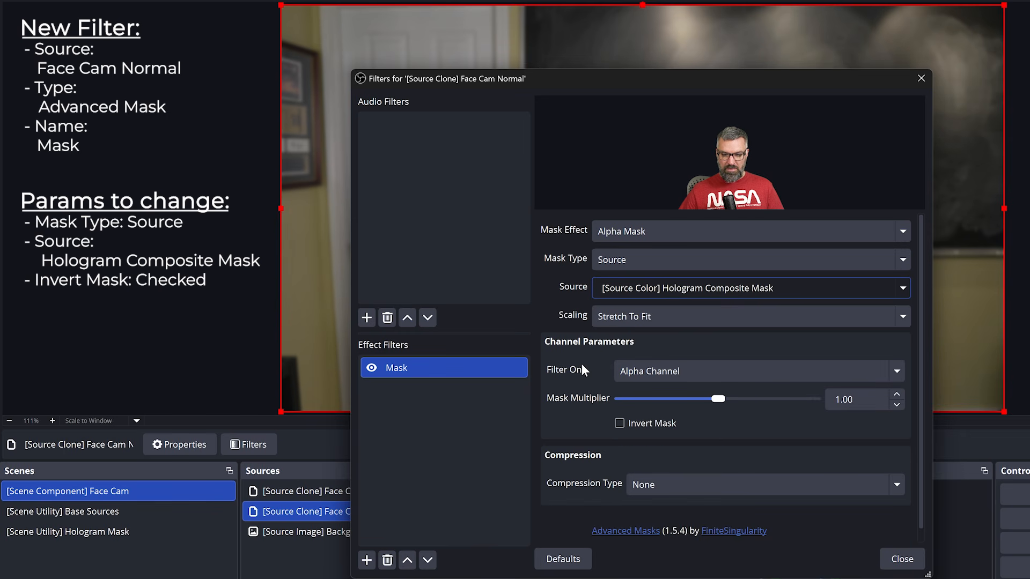
pyautogui.click(619, 423)
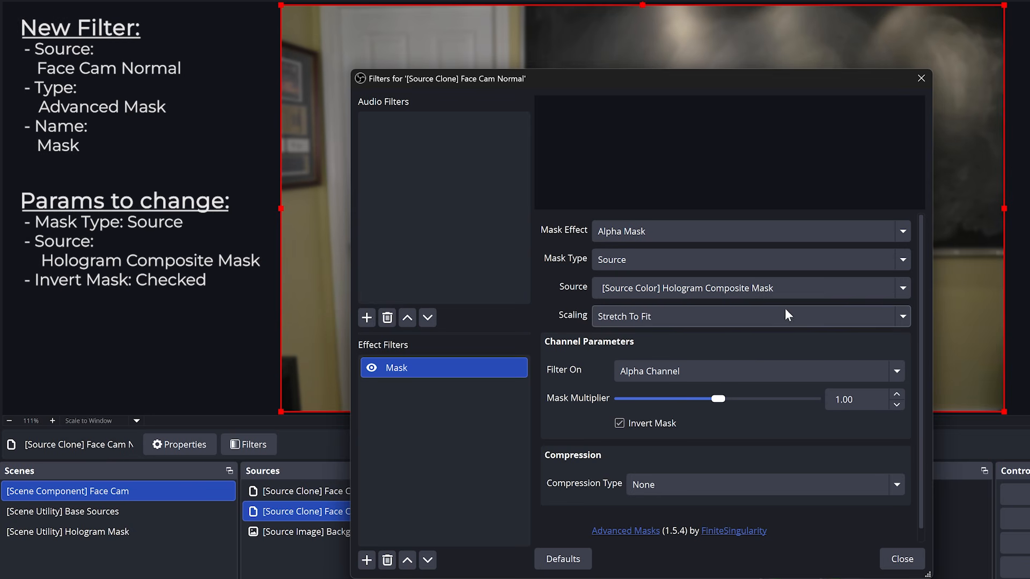
pyautogui.click(921, 80)
# Open the [Scene Component] Face Cam scene's filters clear of the preview and test the transition by switching the Hologram filter off and on
pyautogui.rightClick(130, 490)
pyautogui.click(164, 411)
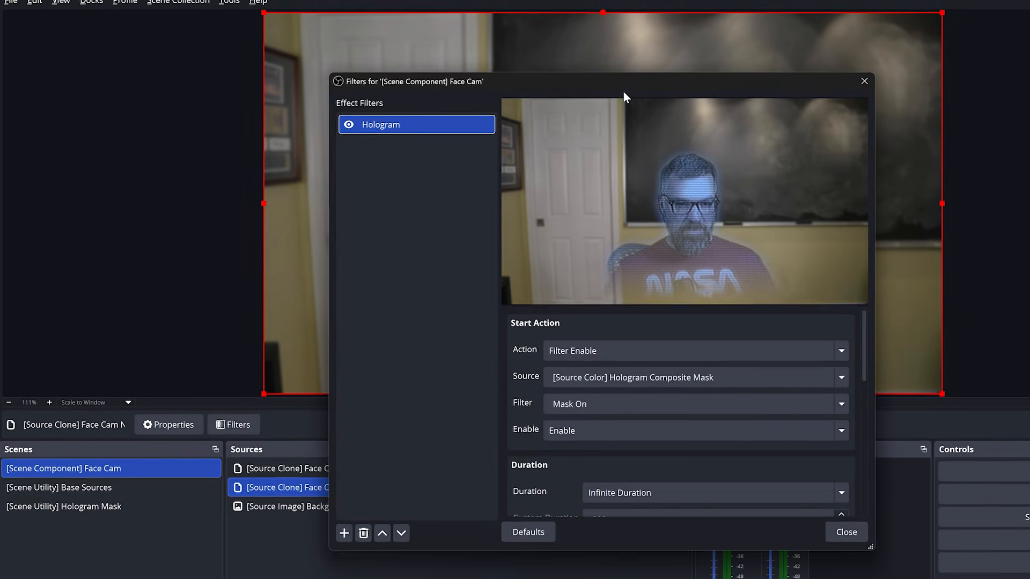
pyautogui.moveTo(449, 82); pyautogui.dragTo(848, 130)
pyautogui.moveTo(771, 129); pyautogui.dragTo(1008, 105)
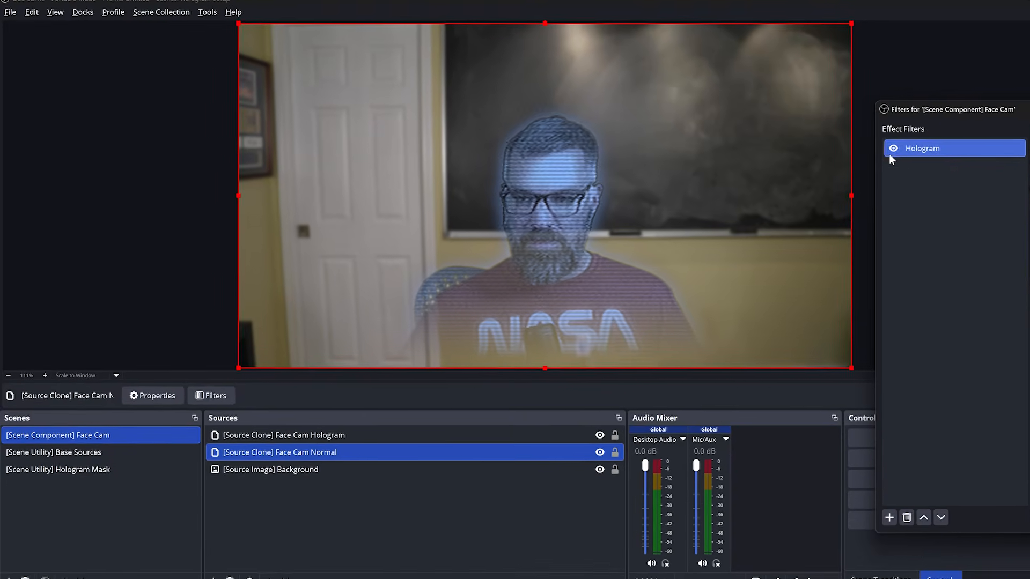
pyautogui.click(846, 149)
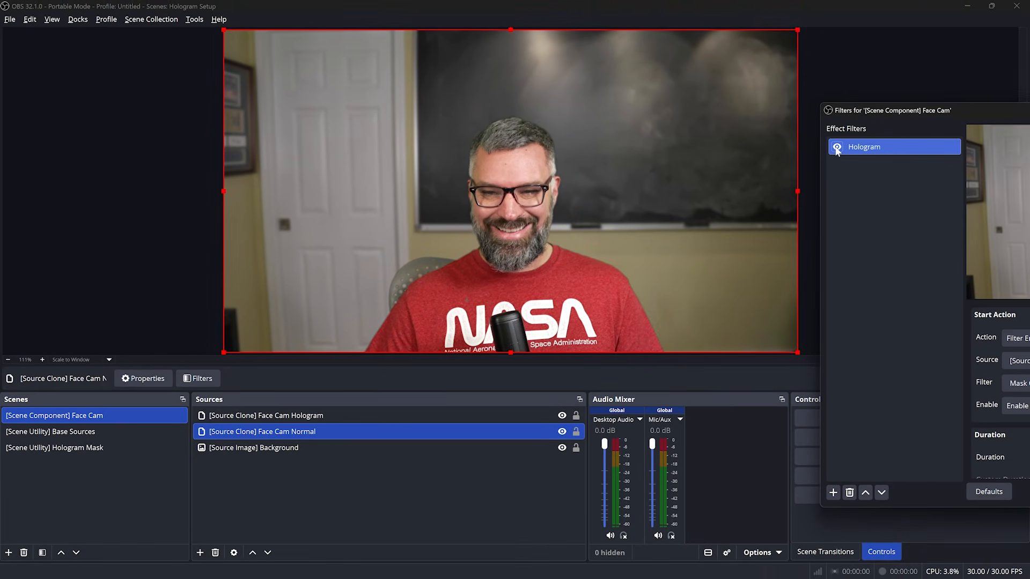
pyautogui.click(838, 149)
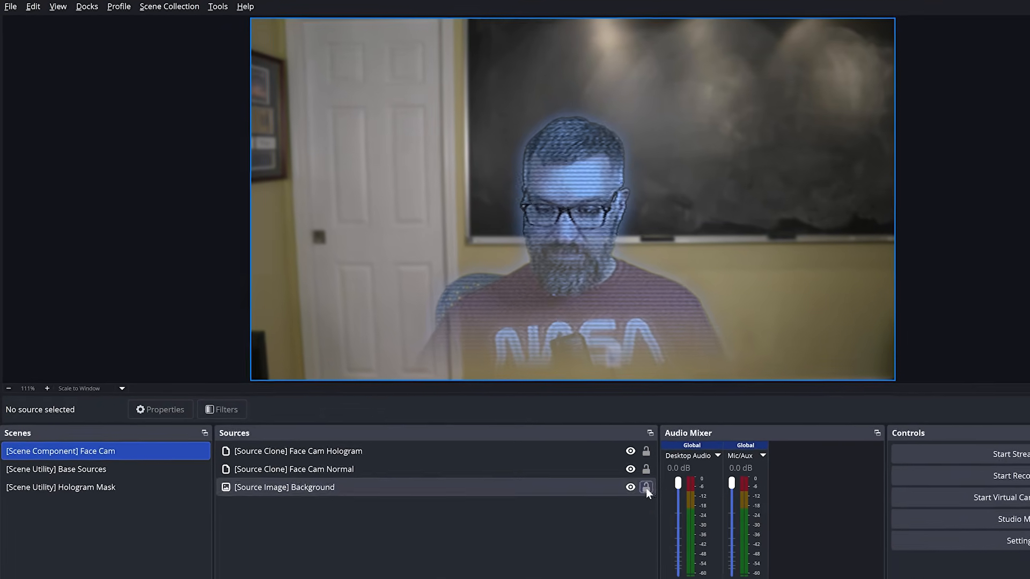
# Add a 3-Band Equalizer filter to Mic/Aux with High at 20 dB, Mid at -20 dB and Low at -20 dB
pyautogui.rightClick(755, 467)
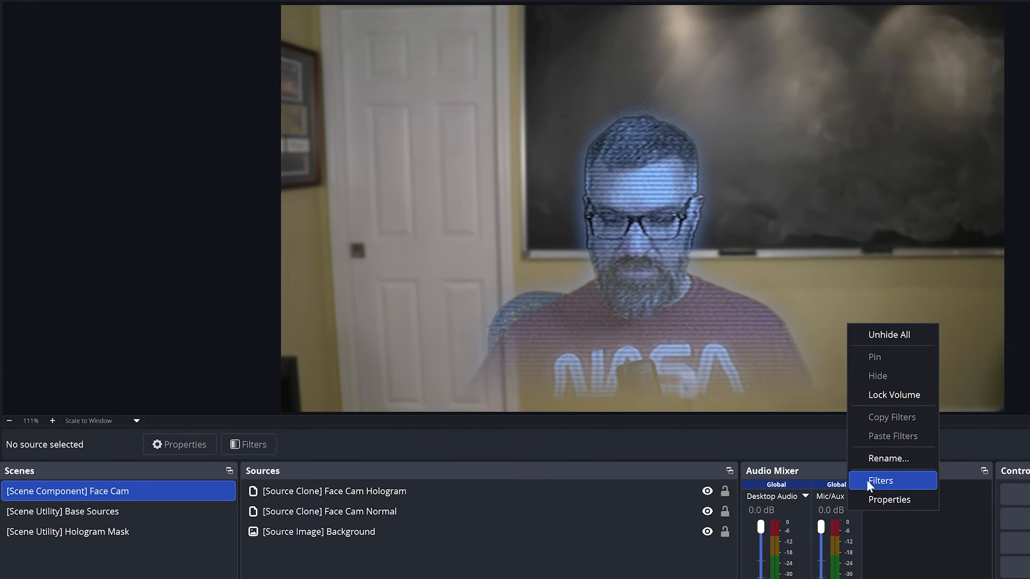
pyautogui.click(880, 480)
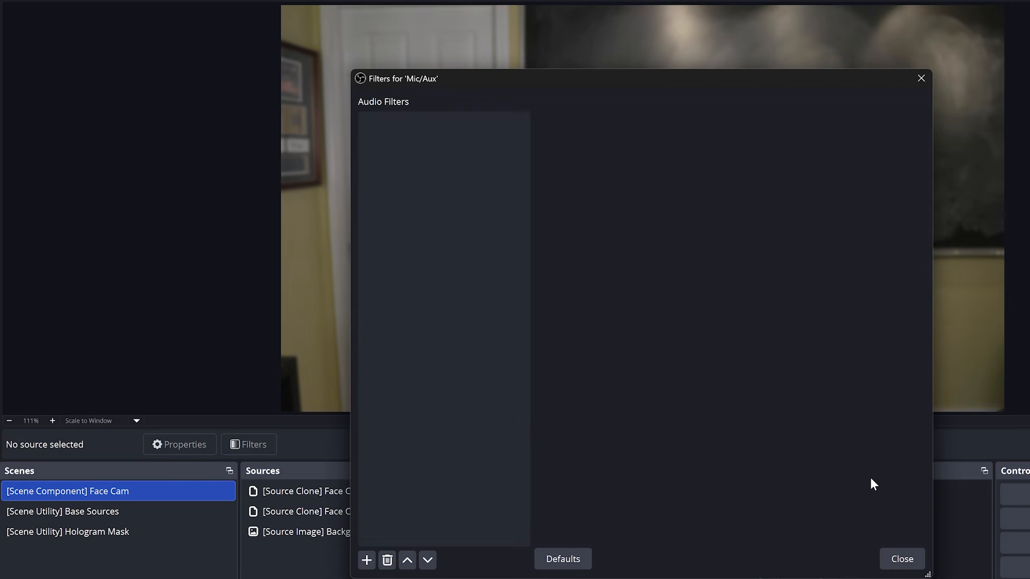
pyautogui.click(367, 562)
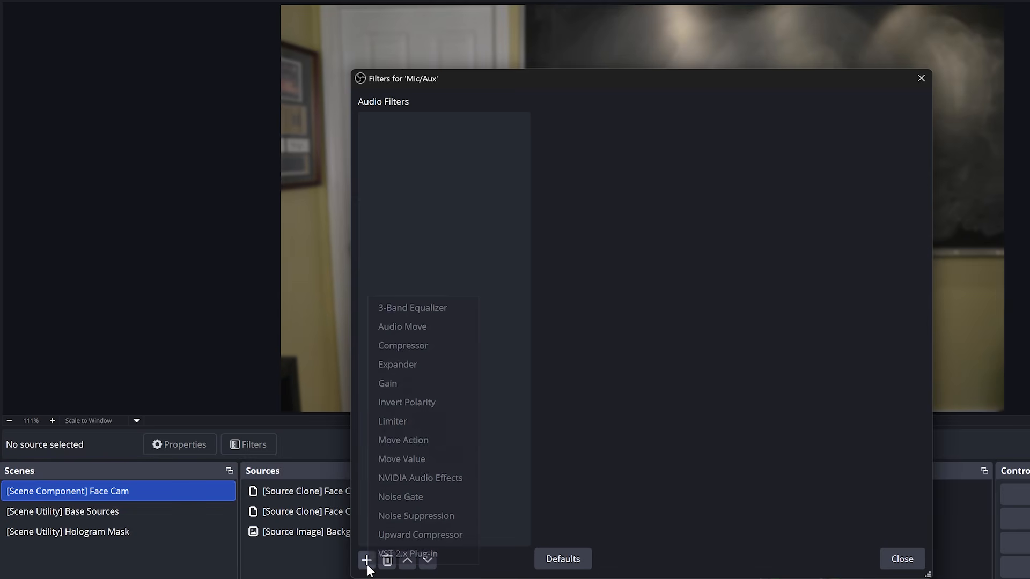
pyautogui.click(458, 311)
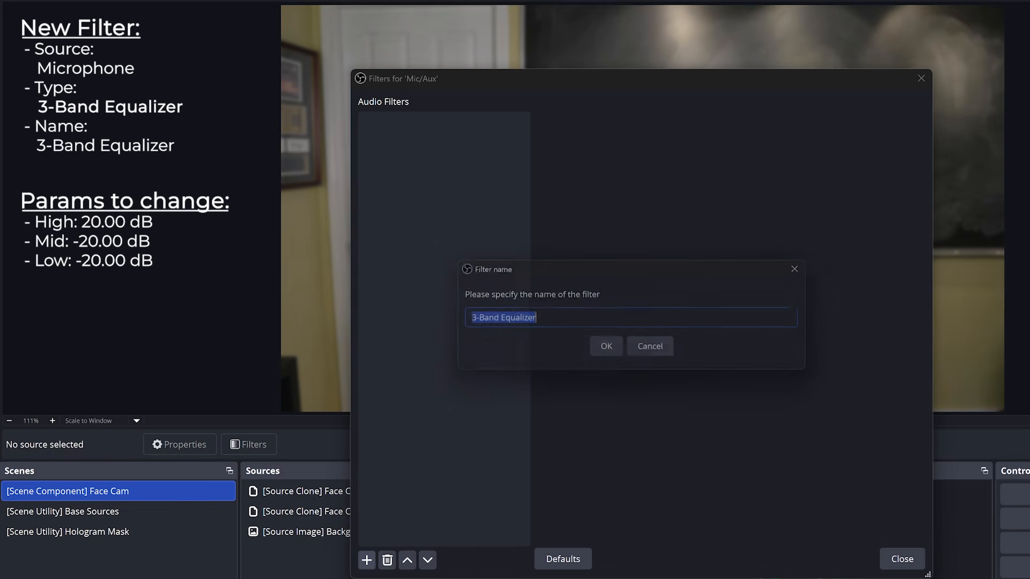
pyautogui.click(611, 349)
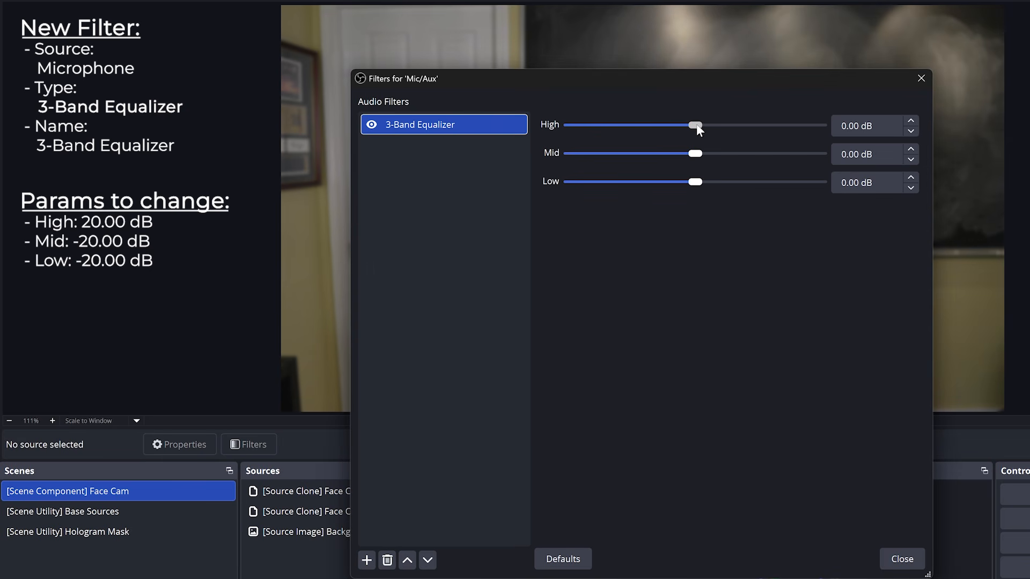
pyautogui.moveTo(697, 128); pyautogui.dragTo(806, 133)
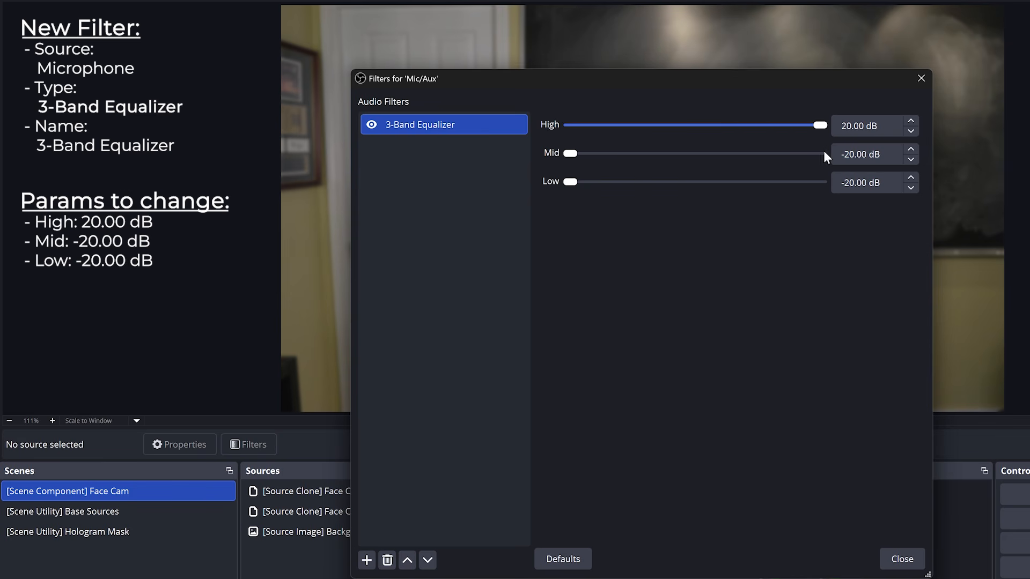
pyautogui.click(921, 79)
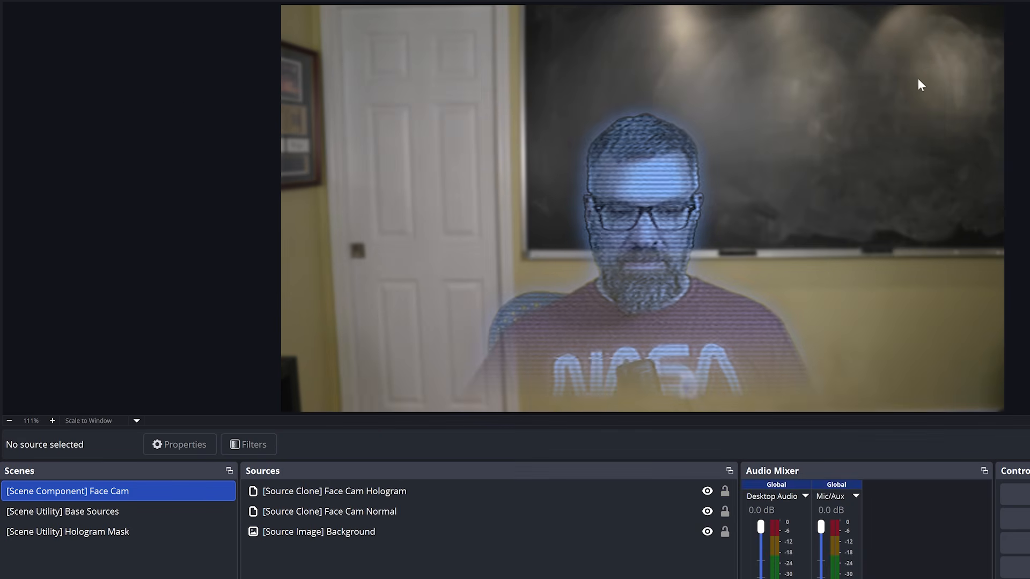
# In the Hologram Mask scene, add a Move Action filter named Hologram Audio On to Hologram Composite Mask, with a 750 ms custom duration
pyautogui.click(128, 531)
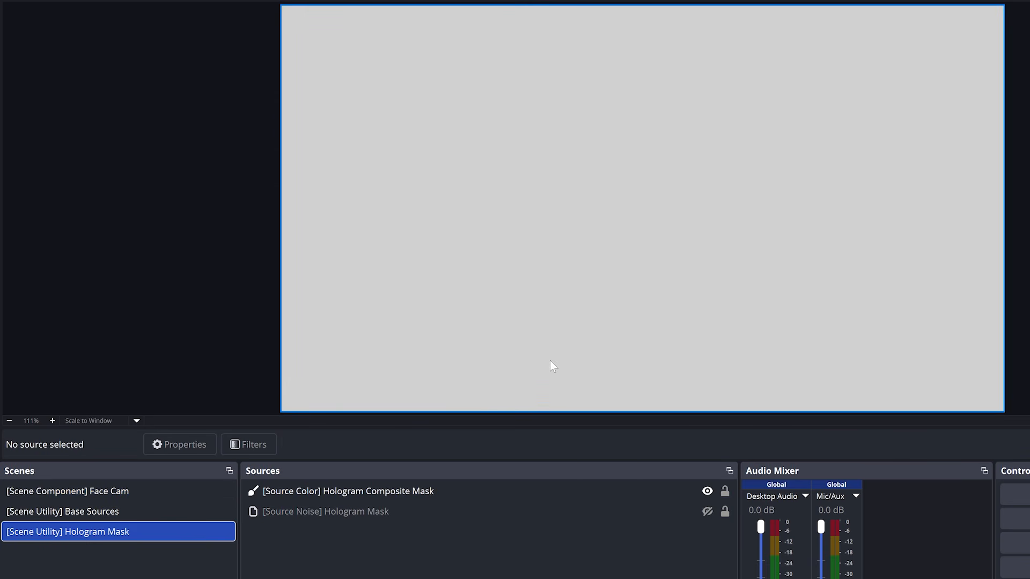
pyautogui.click(398, 492)
pyautogui.rightClick(397, 491)
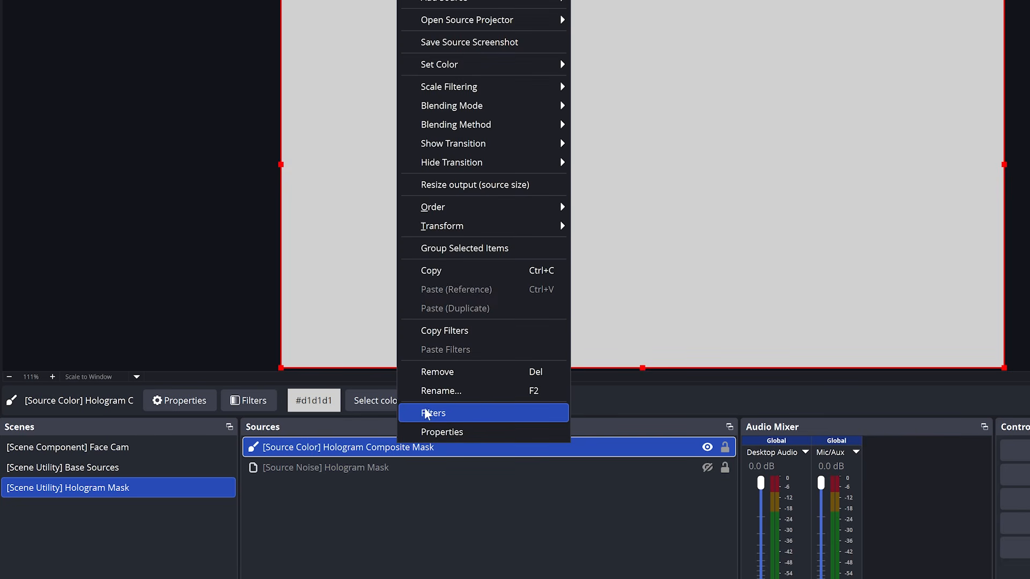
pyautogui.click(449, 416)
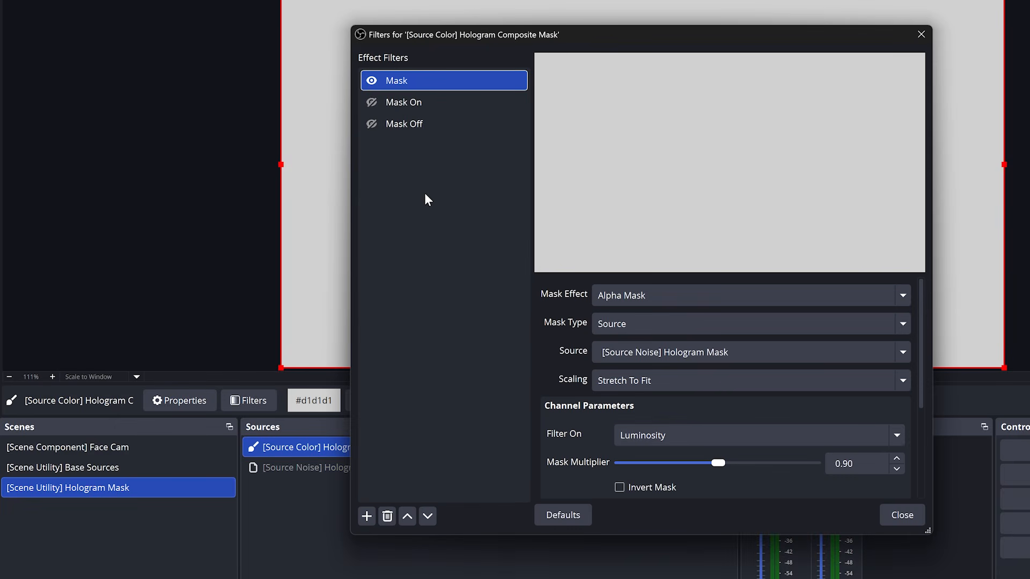
pyautogui.click(369, 517)
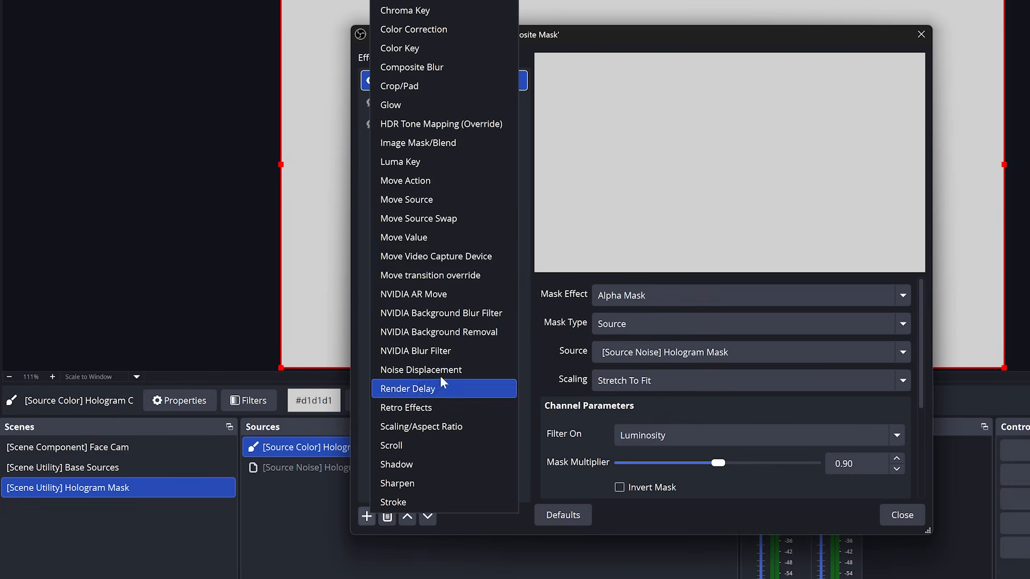
pyautogui.click(449, 182)
pyautogui.write('Hologram Audio On')
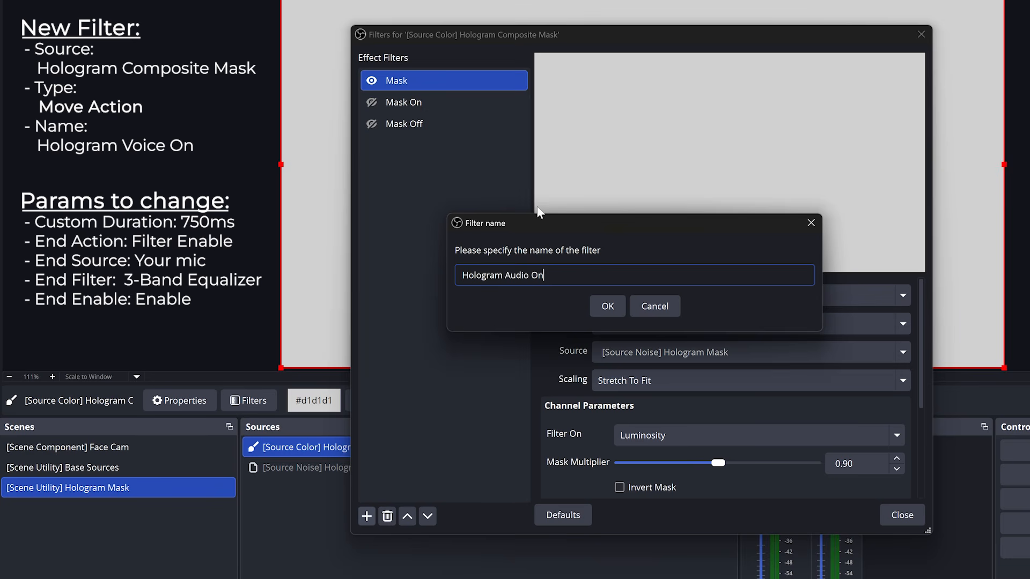
pyautogui.press('Return')
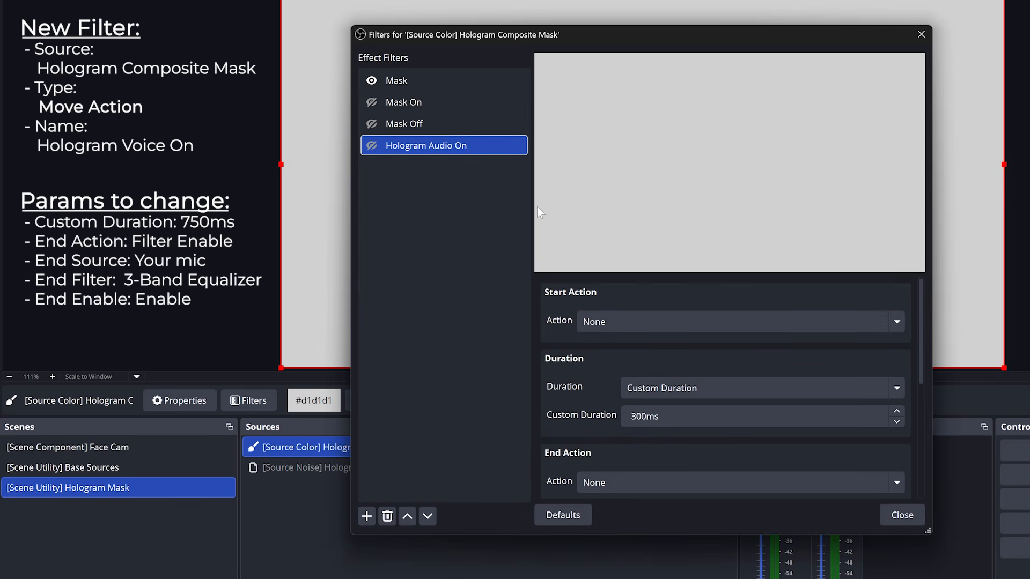
pyautogui.doubleClick(652, 416)
pyautogui.write('750')
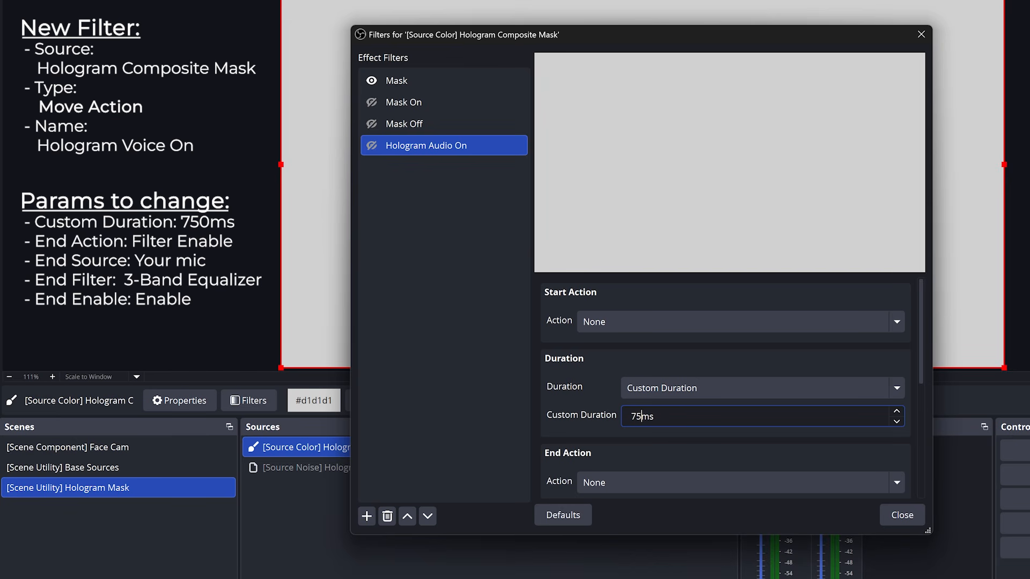
# Set the Hologram Audio On filter's end action to Filter Enable, targeting the 3-Band Equalizer filter of Mic/Aux
pyautogui.scroll(-5, 572, 388)
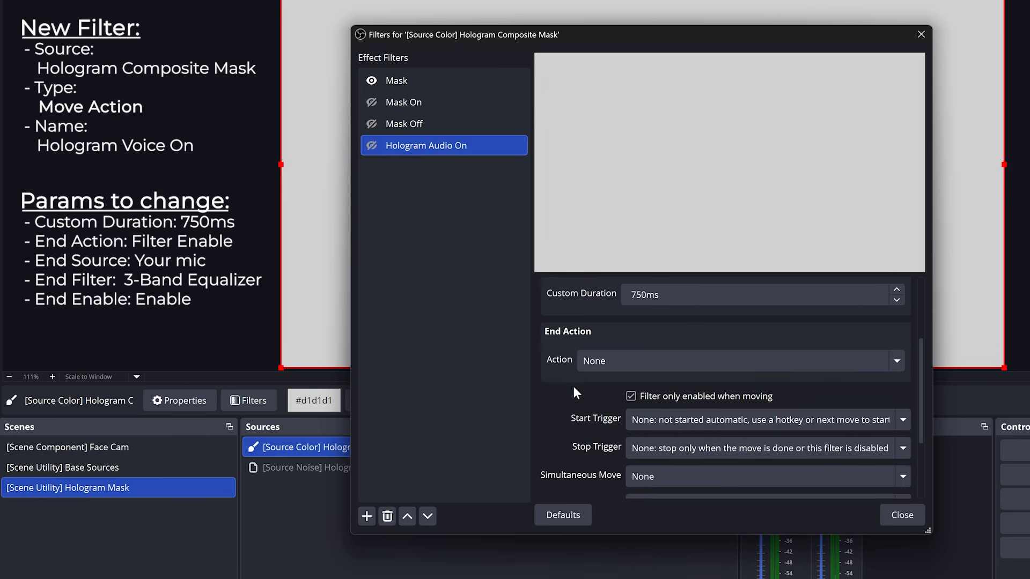
pyautogui.click(625, 317)
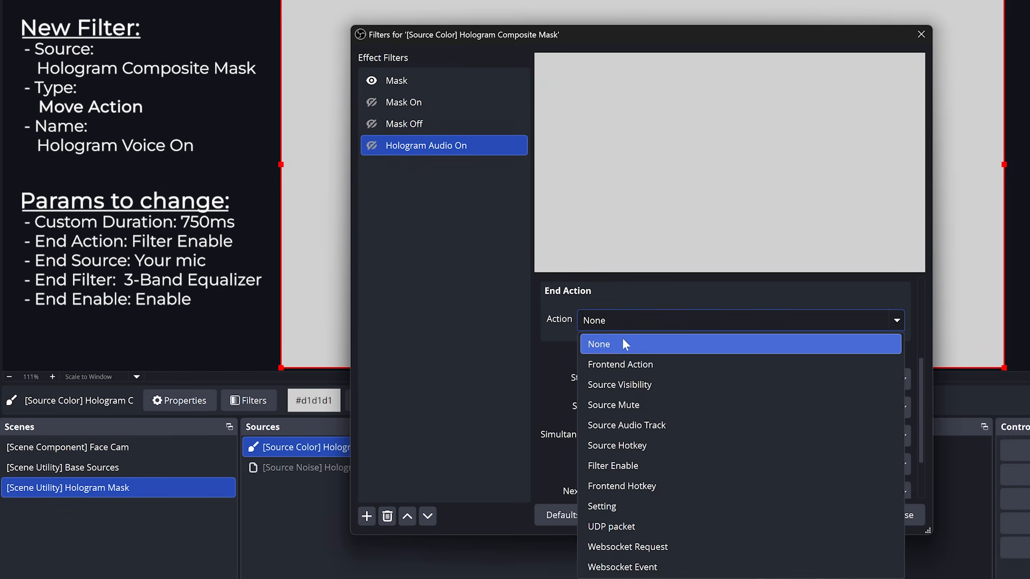
pyautogui.click(625, 465)
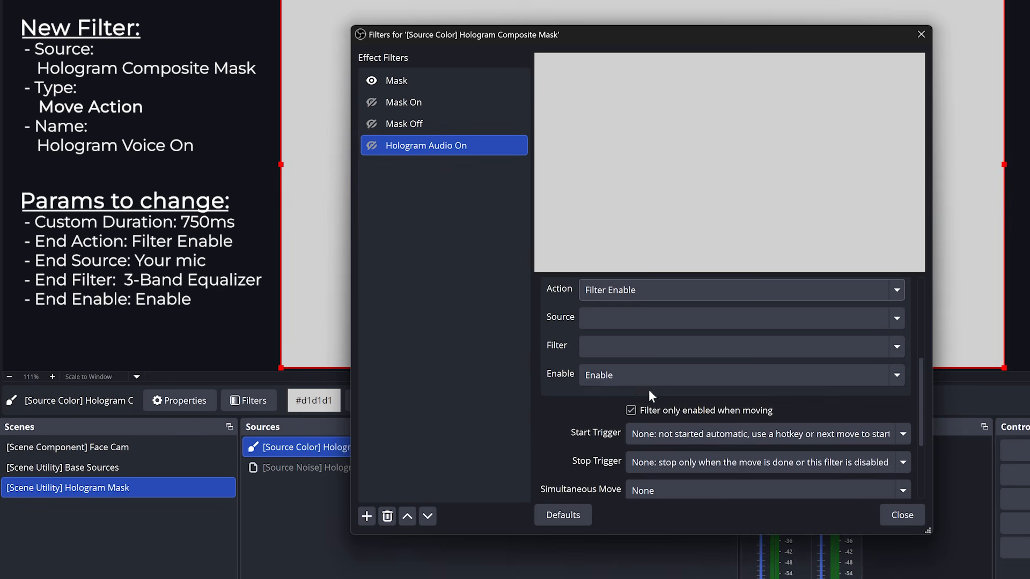
pyautogui.click(896, 317)
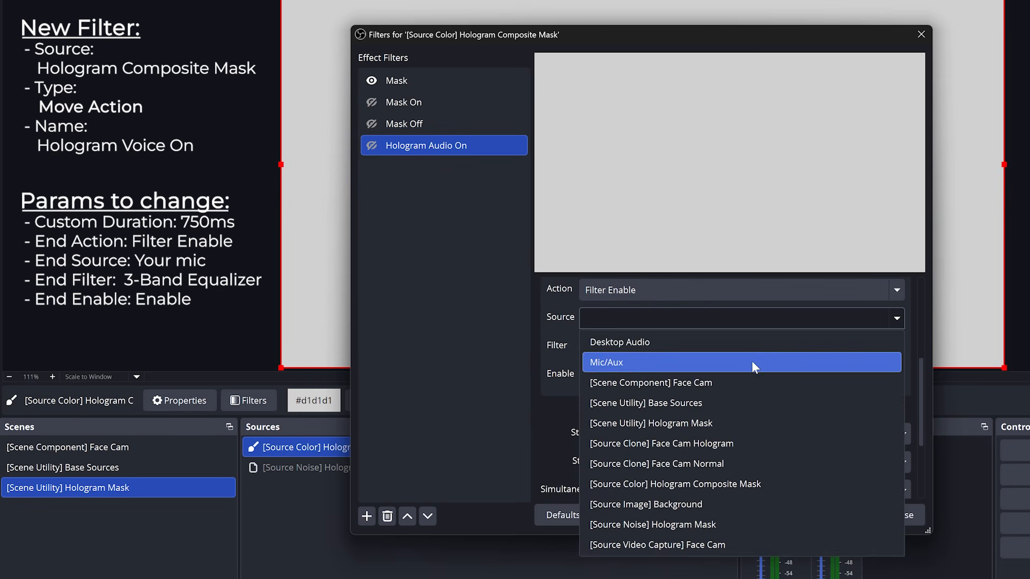
pyautogui.click(751, 360)
pyautogui.click(898, 346)
pyautogui.click(820, 368)
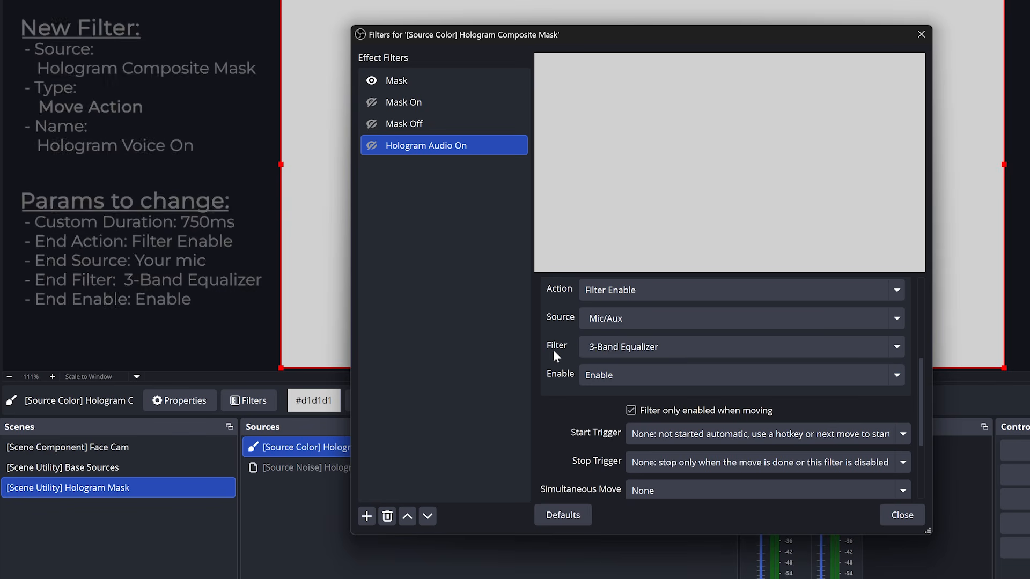
# Duplicate the Hologram Audio On filter of Hologram Composite Mask and name the copy Hologram Audio Off
pyautogui.rightClick(422, 146)
pyautogui.click(468, 183)
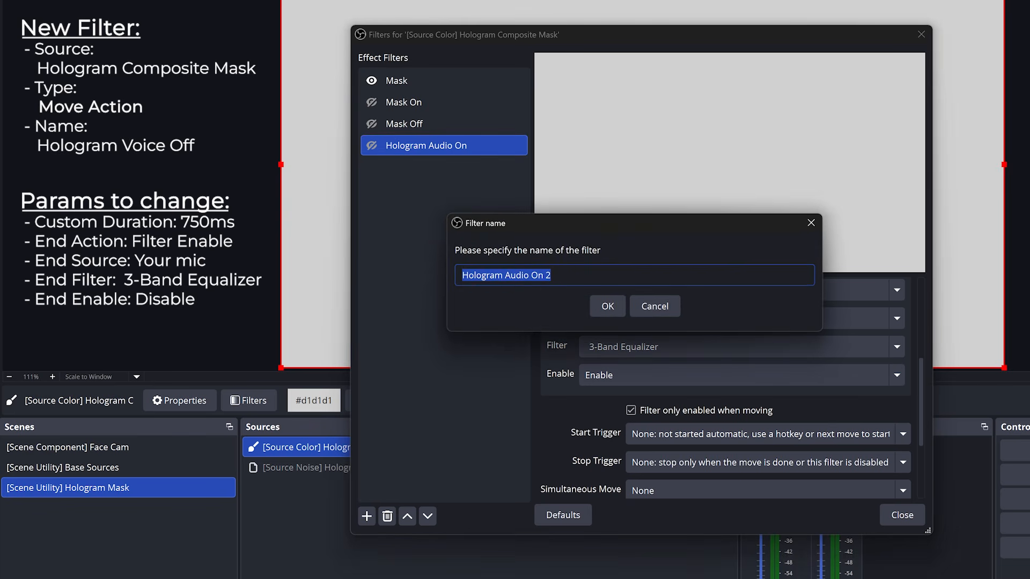
pyautogui.moveTo(531, 275); pyautogui.dragTo(552, 275)
pyautogui.write('Off')
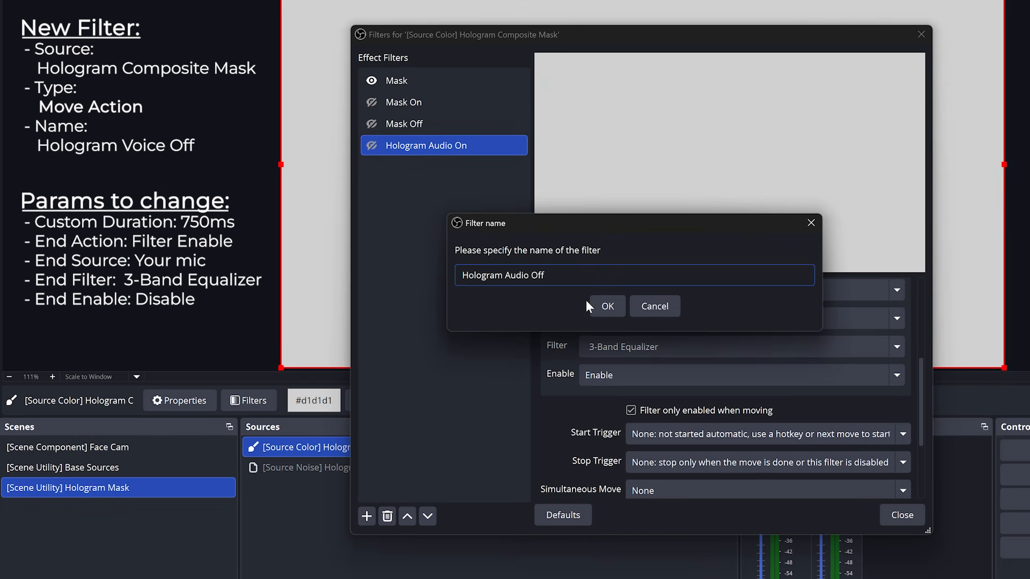
pyautogui.click(600, 307)
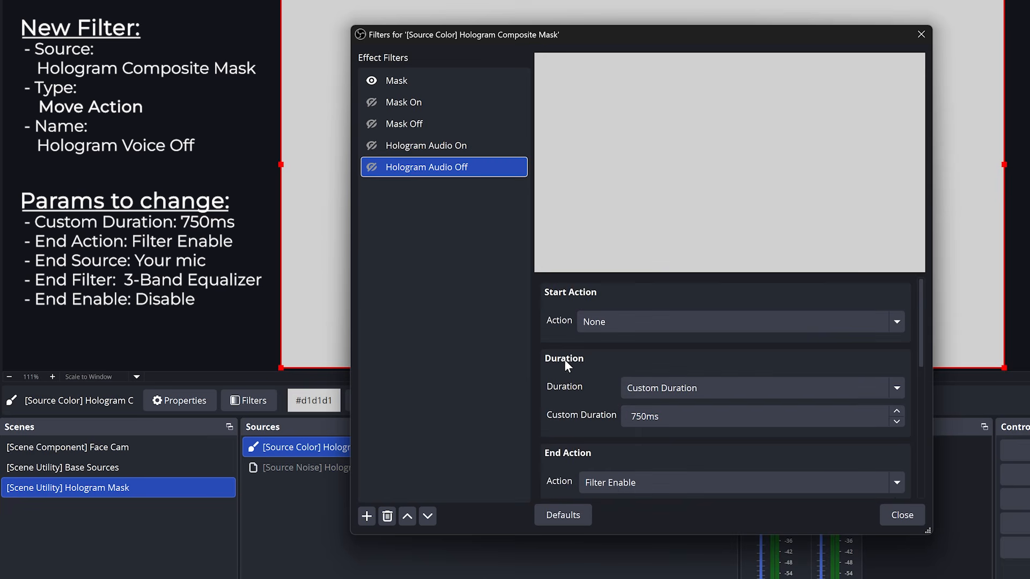
# Set the Hologram Audio Off filter's end action to Disable the 3-Band Equalizer of Mic/Aux
pyautogui.scroll(-4, 694, 435)
pyautogui.click(862, 446)
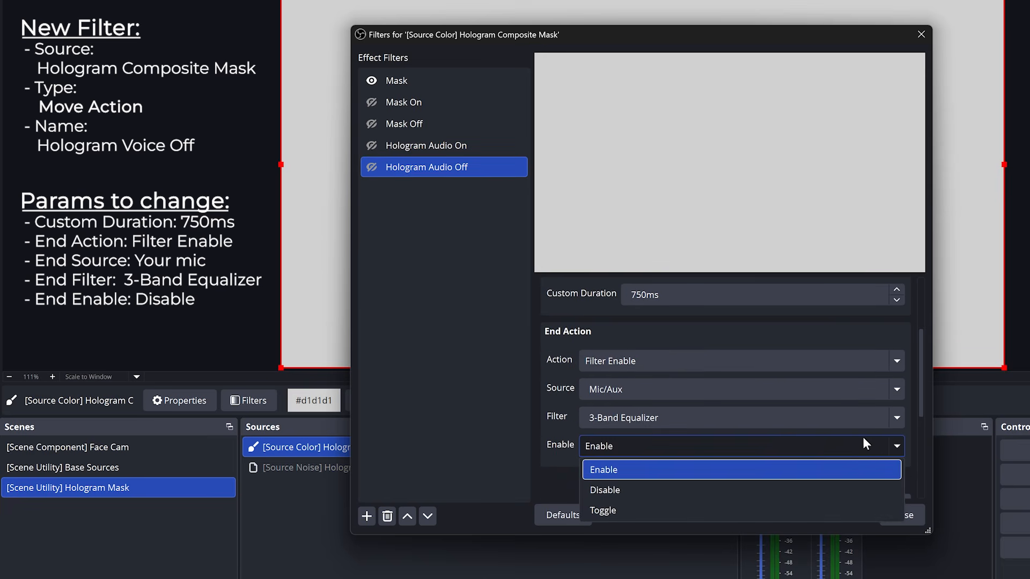
pyautogui.click(643, 490)
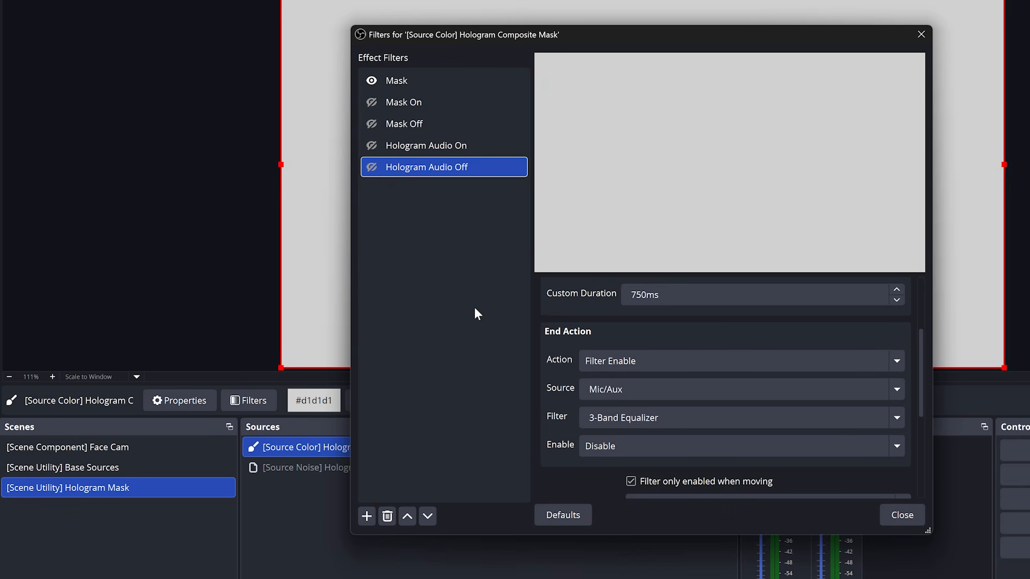
# Set the Mask On filter's simultaneous move to Hologram Audio On
pyautogui.click(426, 102)
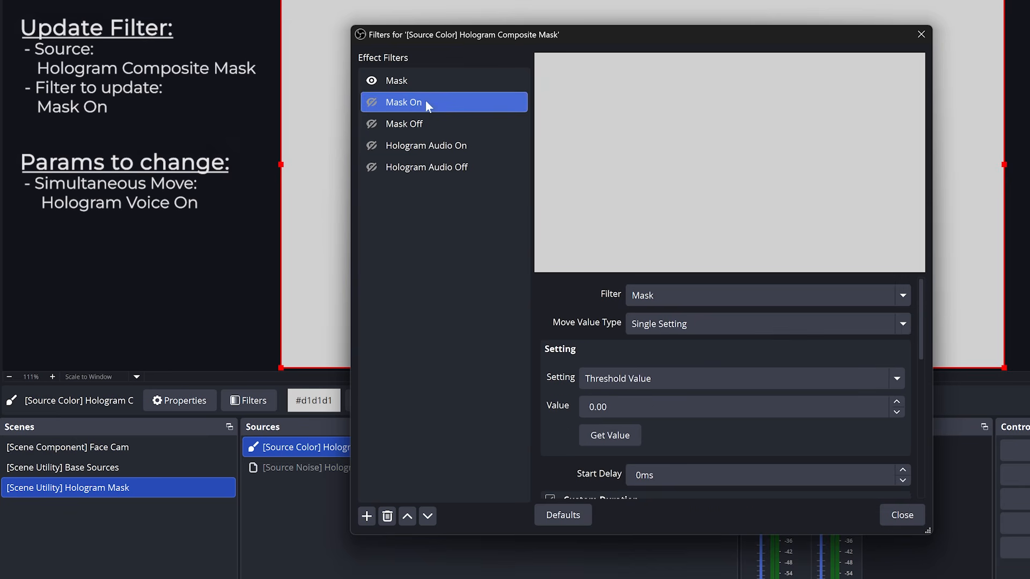
pyautogui.scroll(-10, 549, 333)
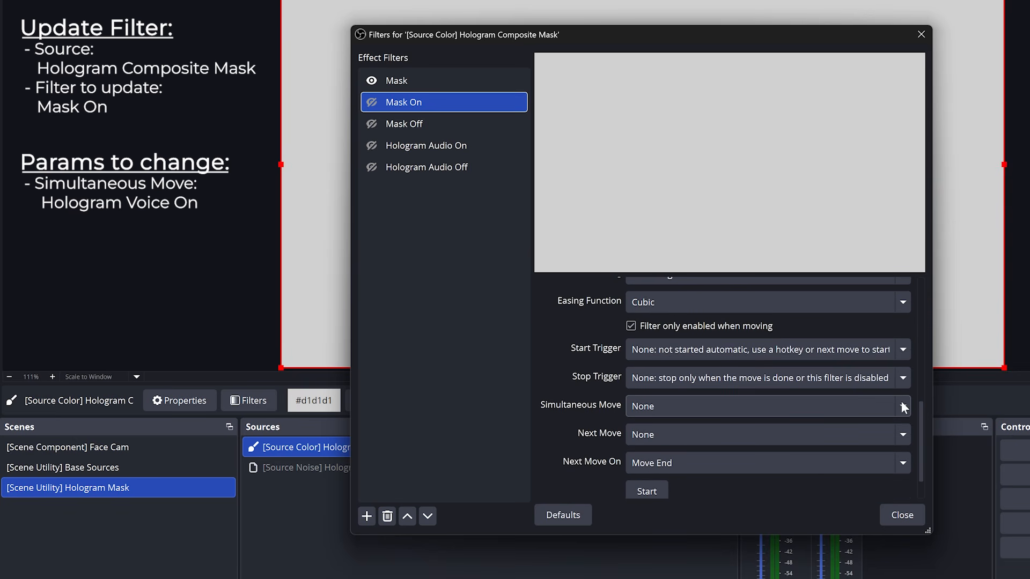
pyautogui.click(901, 404)
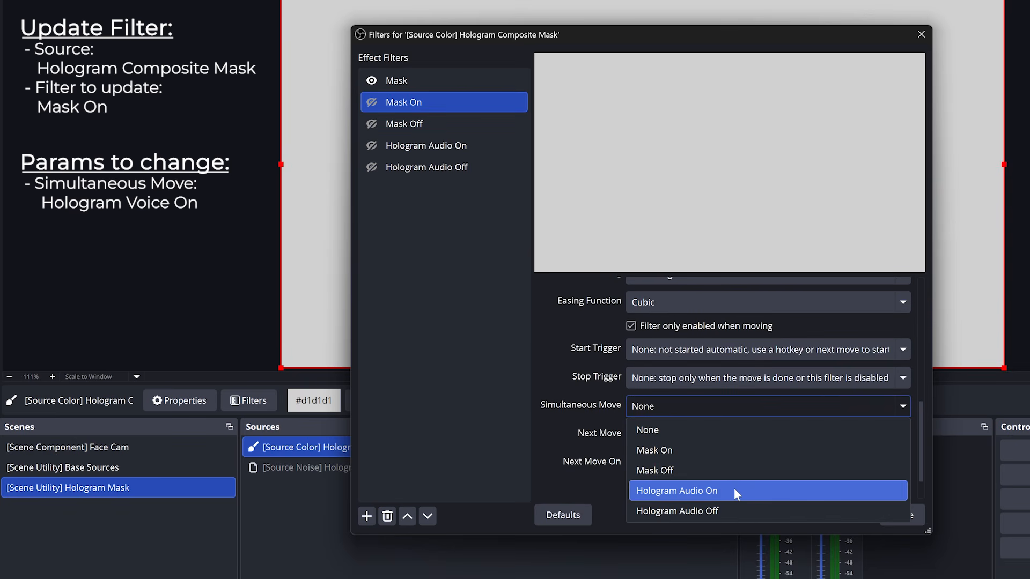
pyautogui.click(734, 490)
# Set the Mask Off filter's simultaneous move to Hologram Audio Off
pyautogui.click(429, 123)
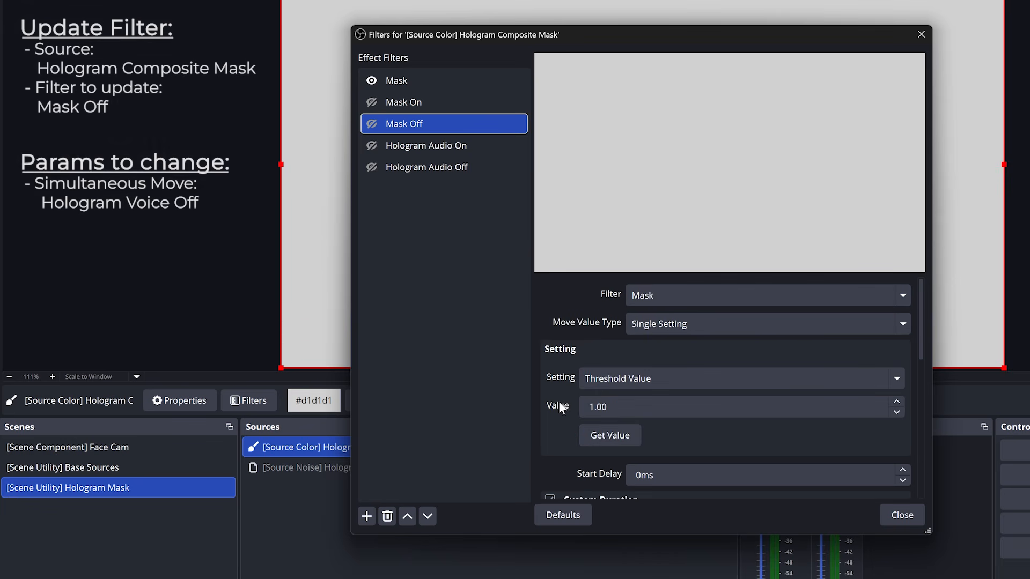
pyautogui.scroll(-5, 555, 395)
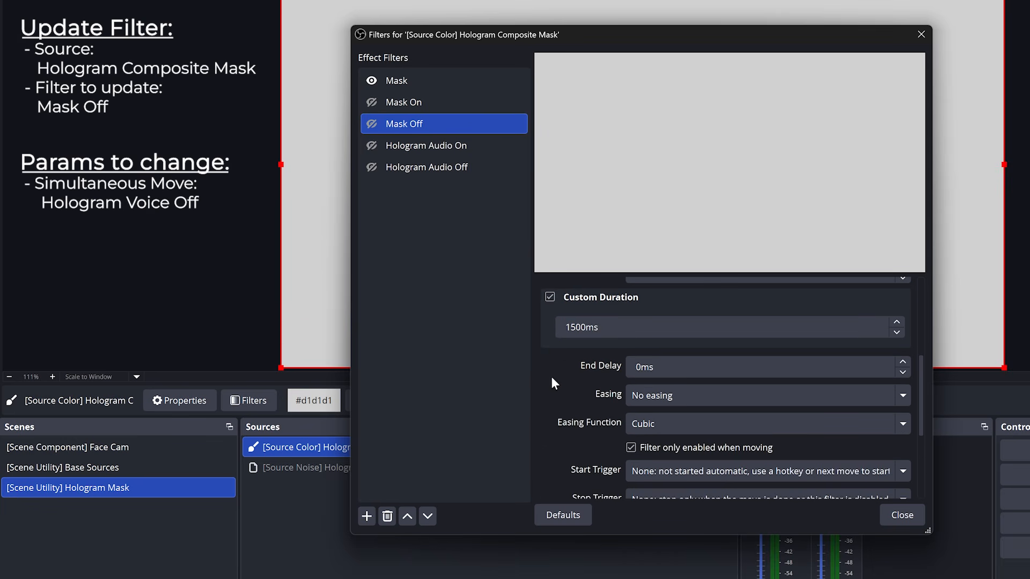
pyautogui.scroll(-4, 552, 379)
pyautogui.click(900, 405)
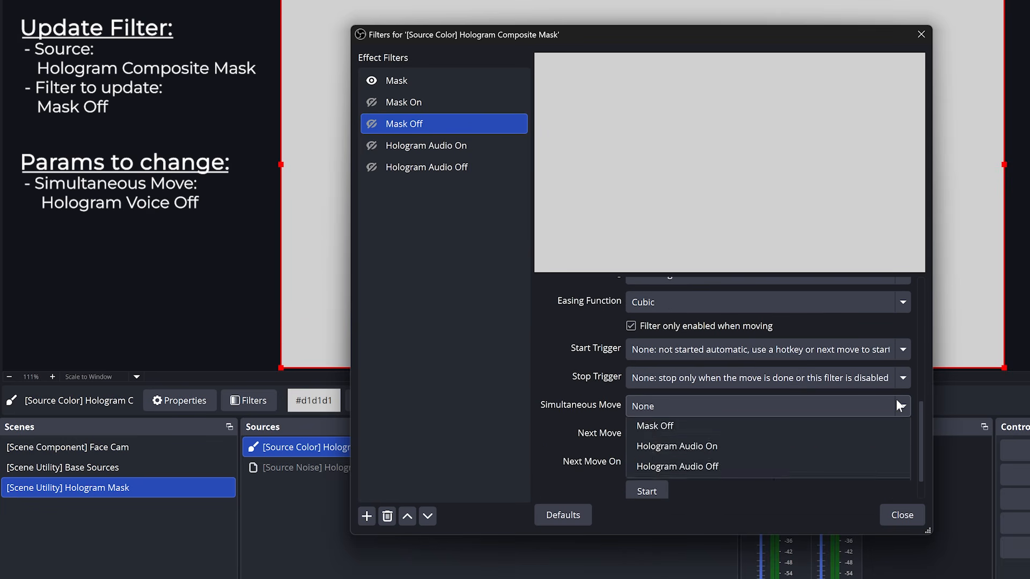
pyautogui.click(761, 503)
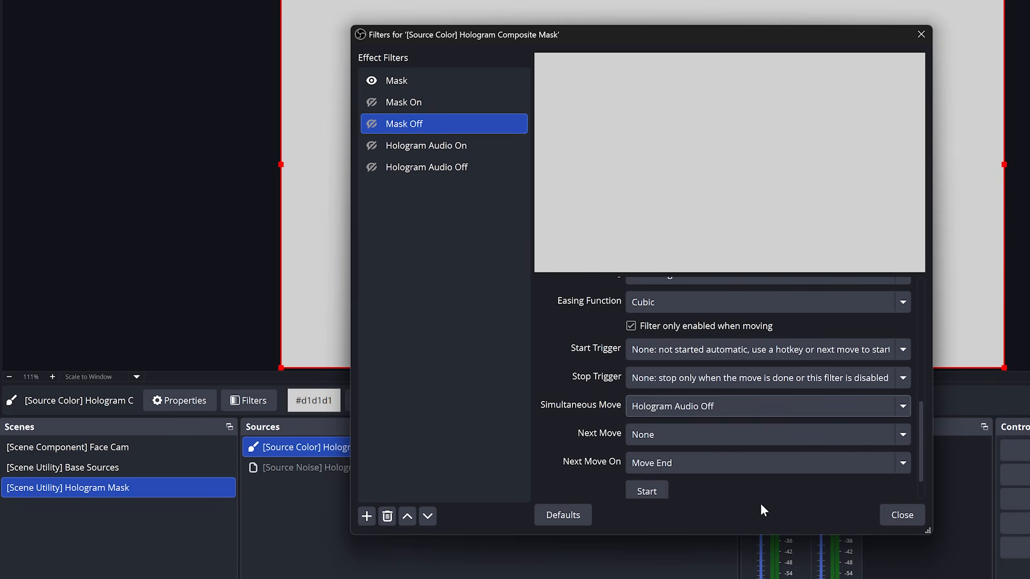